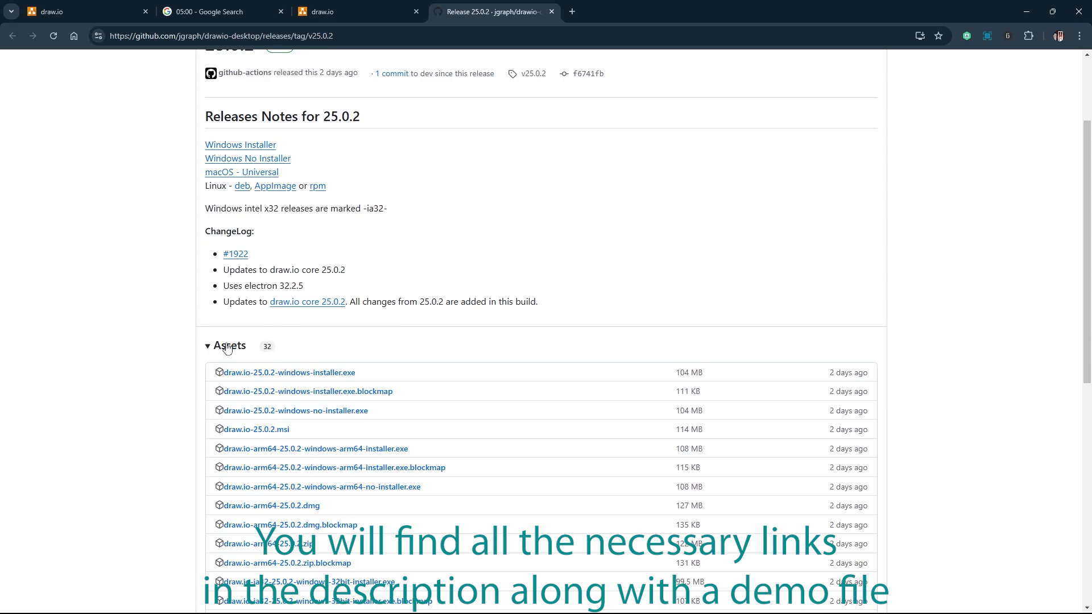
Step: Try to download the draw.io-25.0.2-windows-installer.exe asset from the release page into E:\Tool
scroll(256, 344, "down", 2)
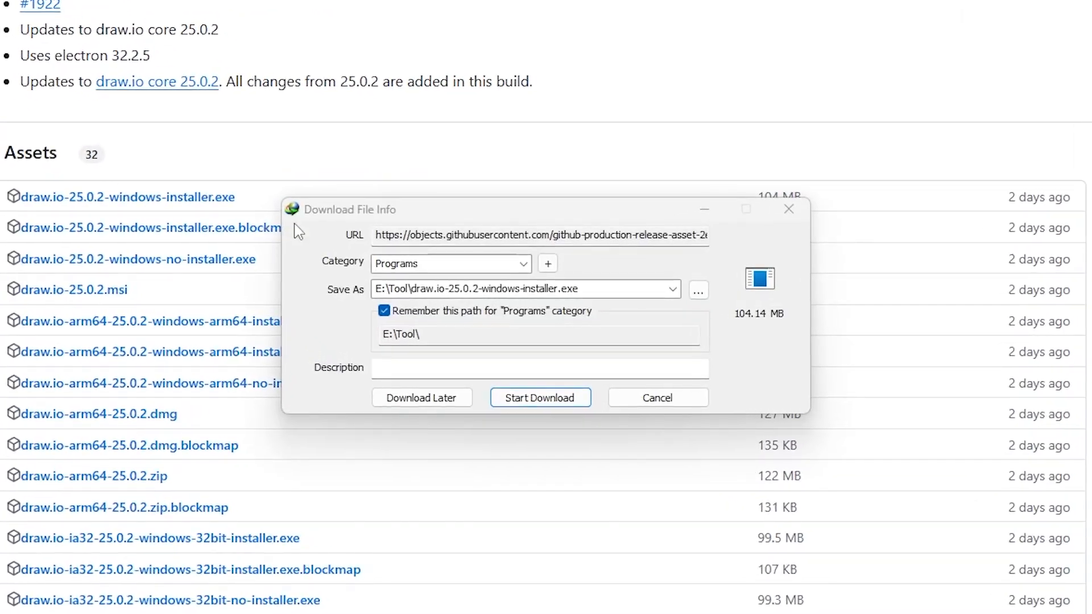
left_click(526, 397)
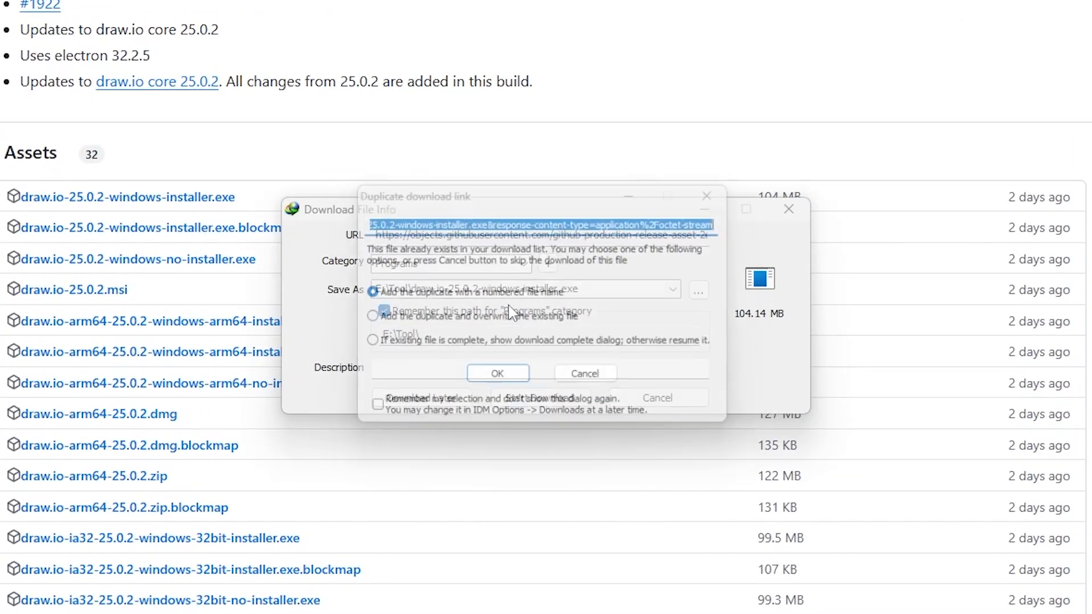
left_click(585, 380)
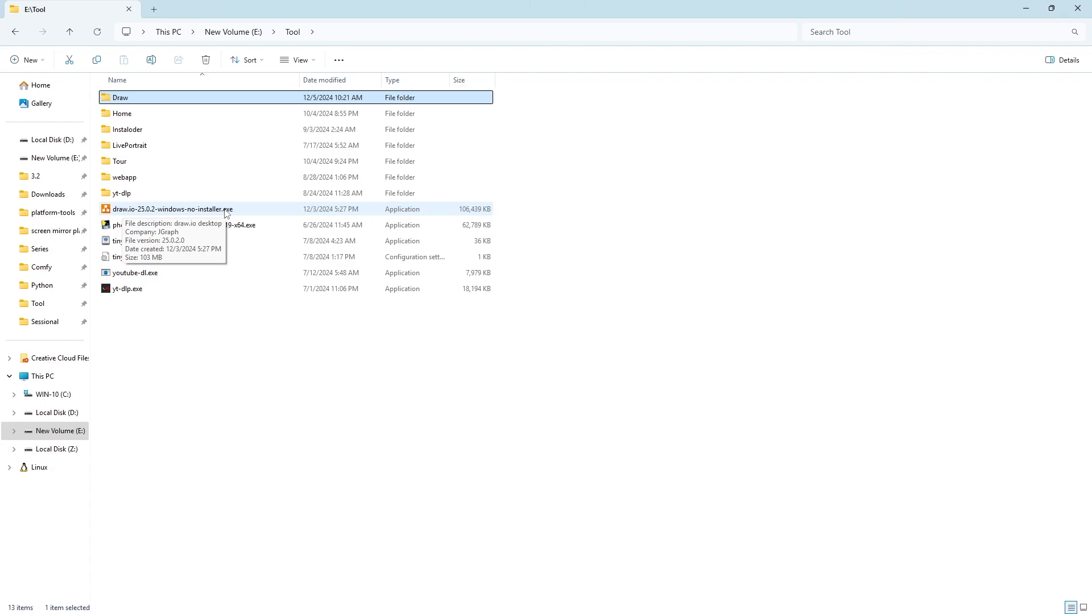
Step: Launch draw.io-25.0.2-windows-no-installer.exe from the E:\Tool folder and start creating a new diagram
double_click(225, 210)
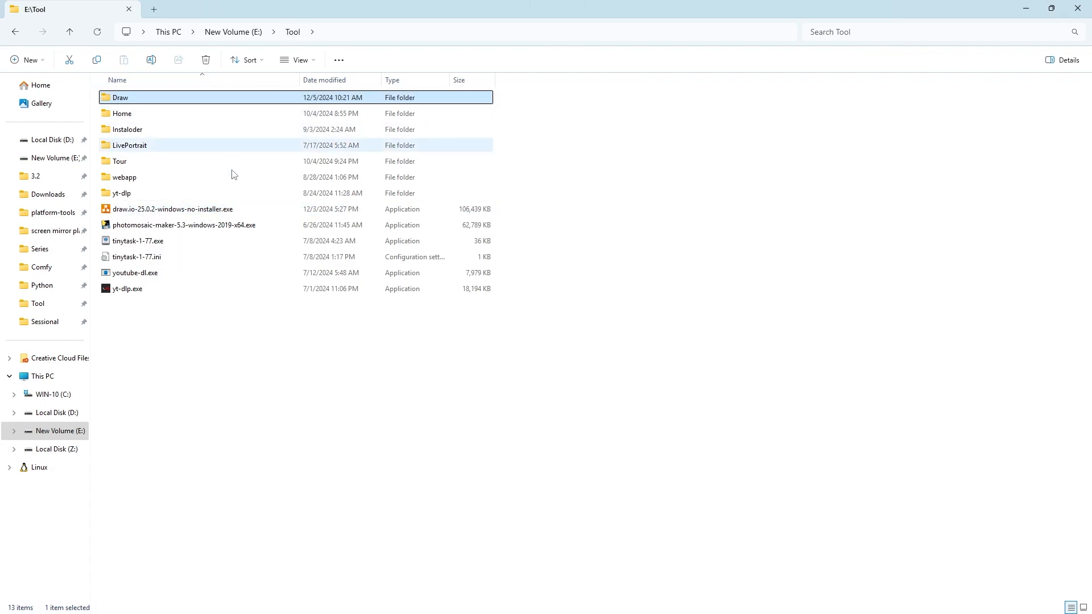
left_click(131, 215)
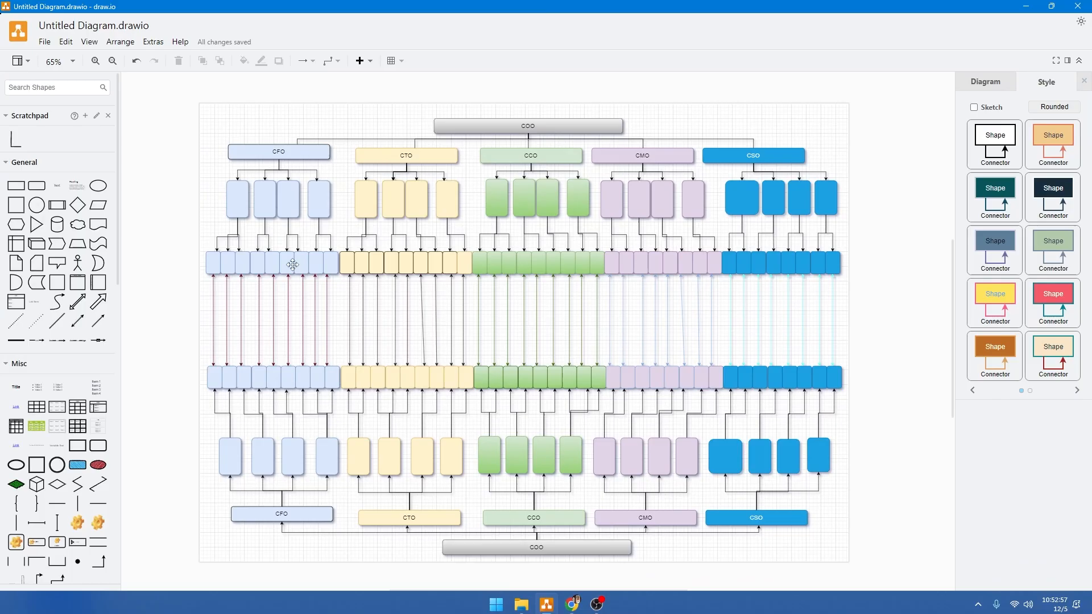
left_click(44, 43)
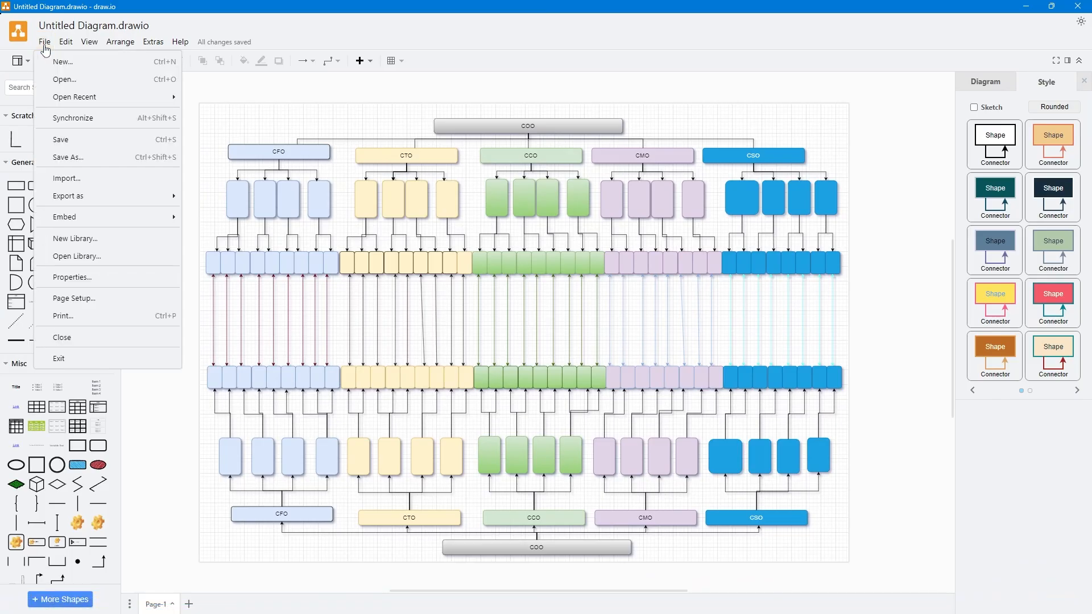
left_click(61, 62)
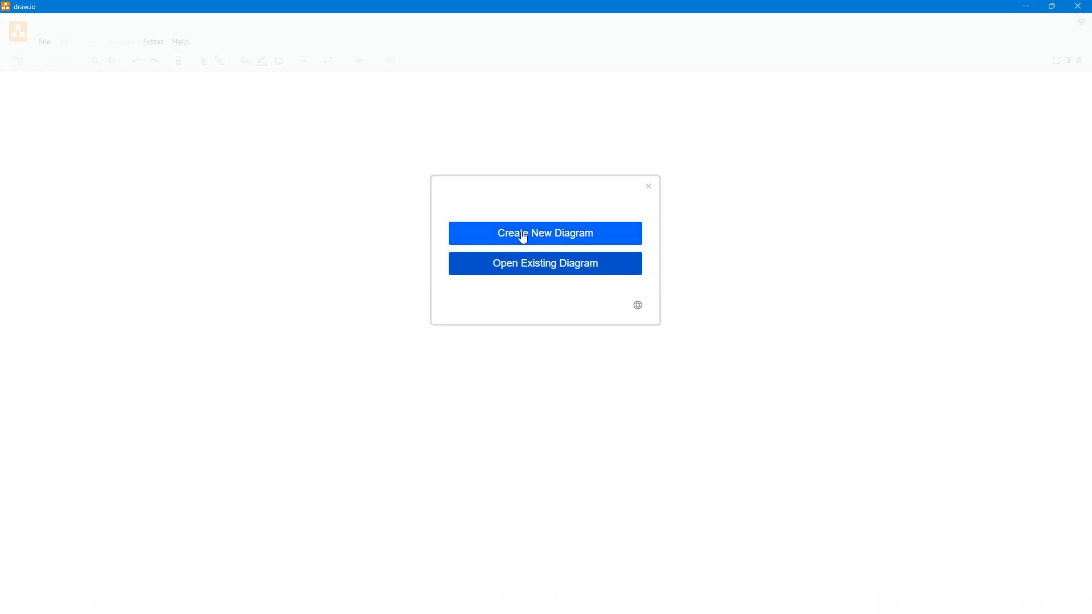
left_click(523, 238)
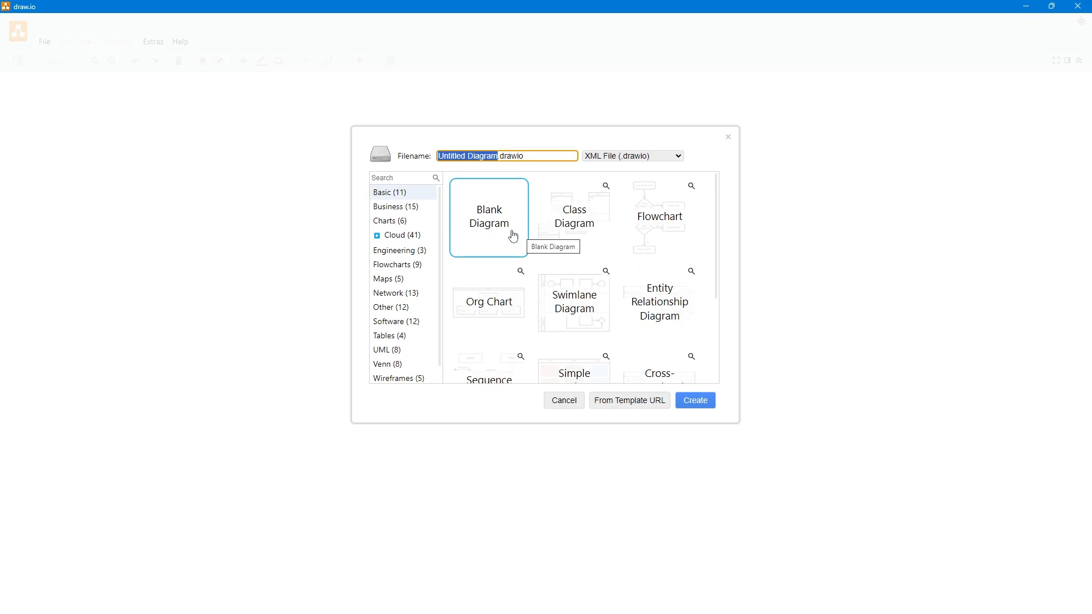
Step: Create the diagram from the grey org chart template in the Charts category
left_click(404, 209)
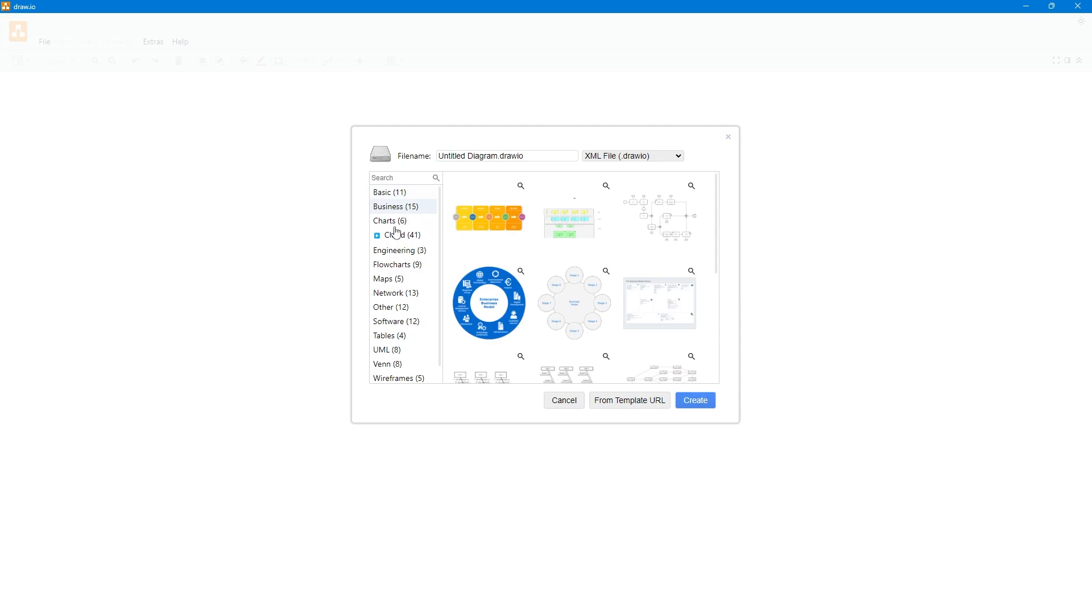
left_click(402, 222)
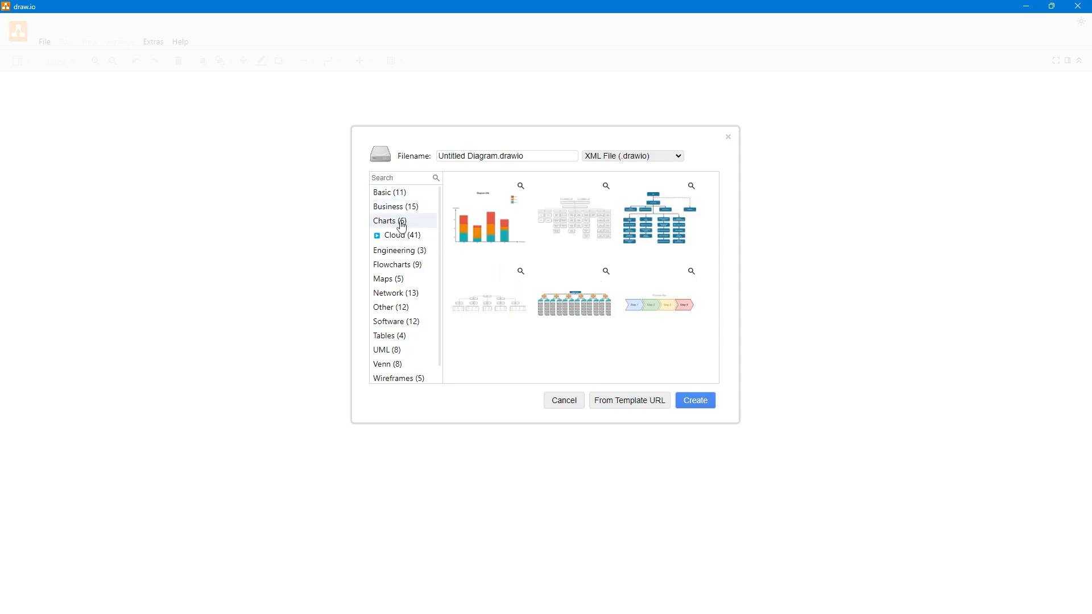
left_click(574, 225)
double_click(574, 224)
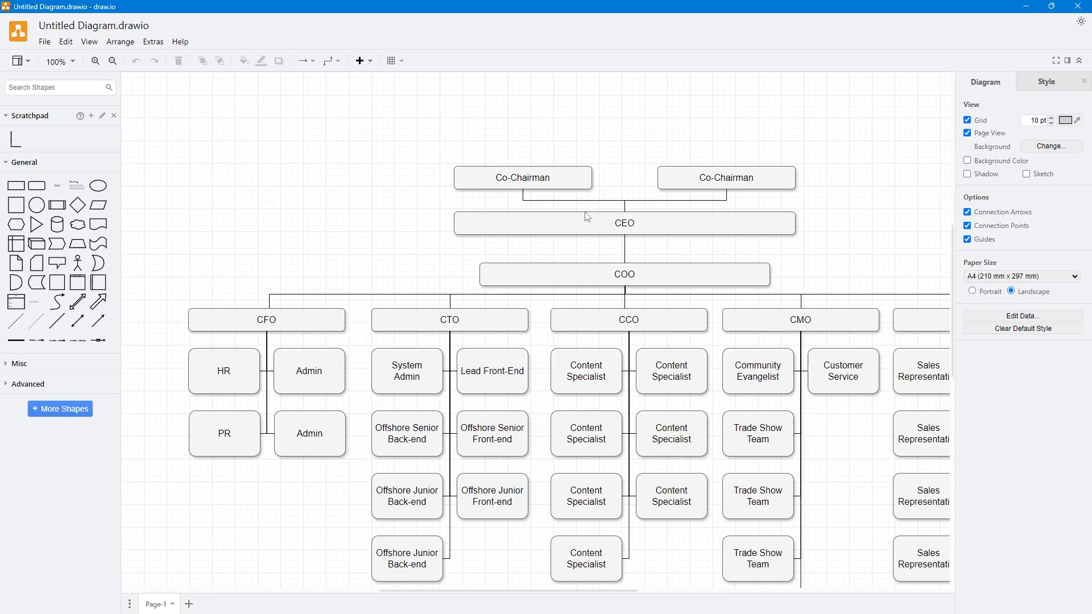
scroll(612, 245, "down", 5)
scroll(609, 244, "up", 3)
left_click(602, 241)
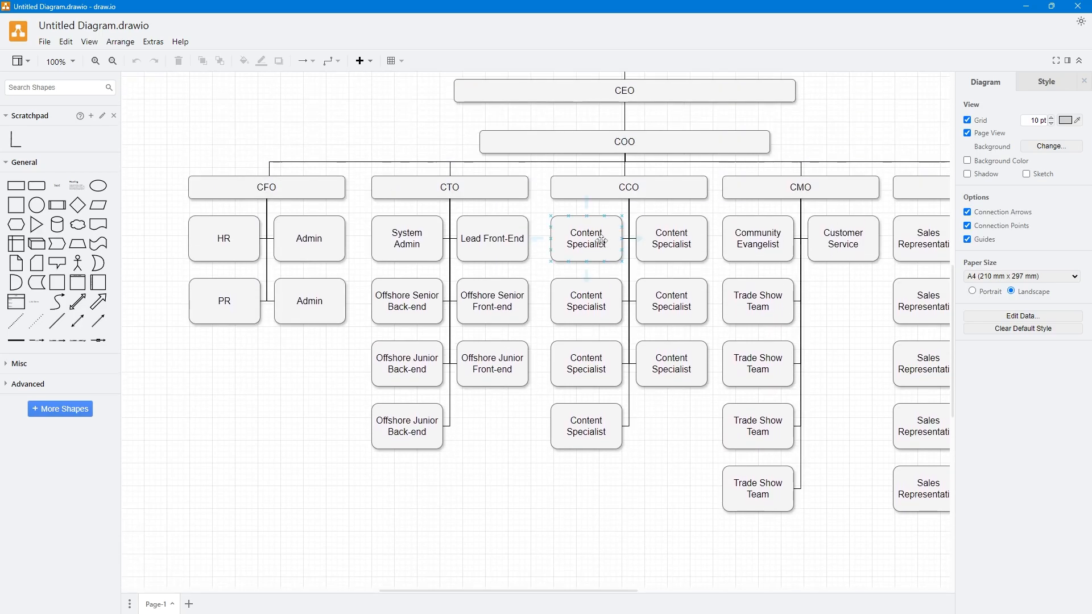
Step: Switch to Chrome and start the 5:00 online timer on the Google Search page
key("alt+Tab")
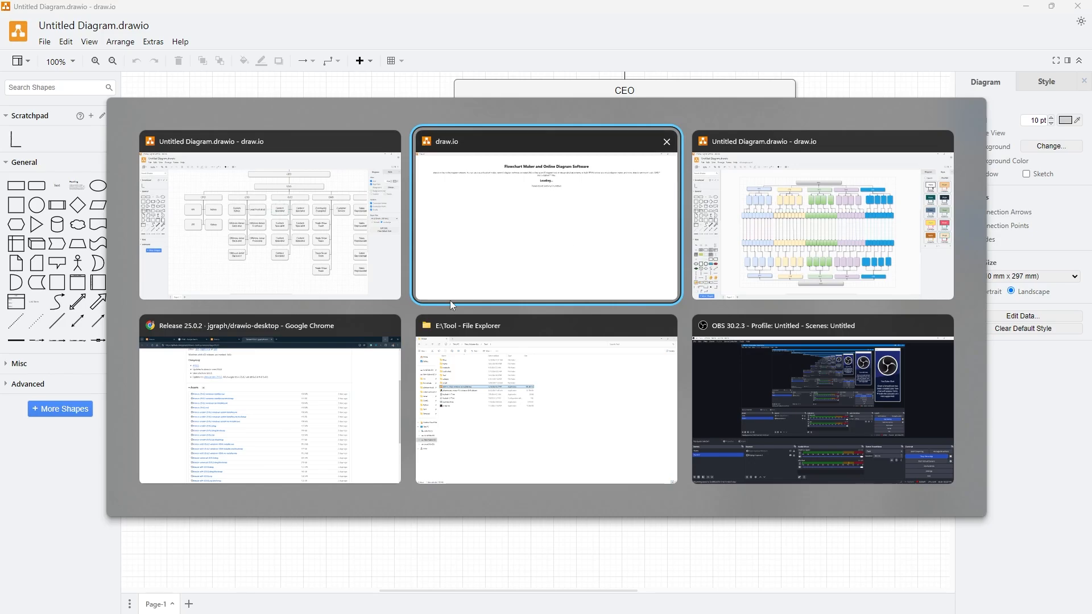
left_click(385, 404)
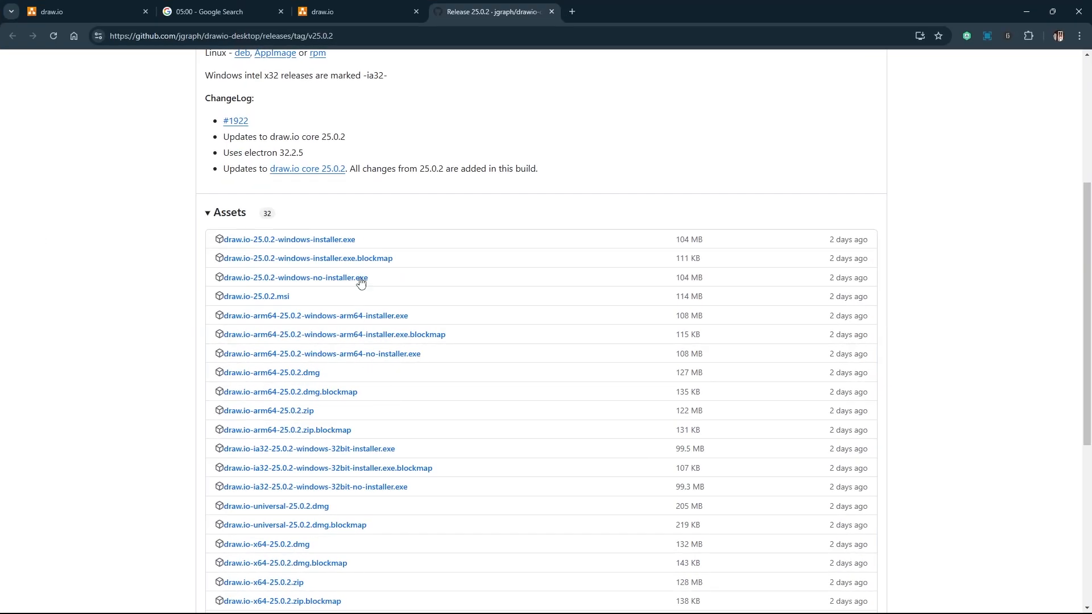
left_click(222, 11)
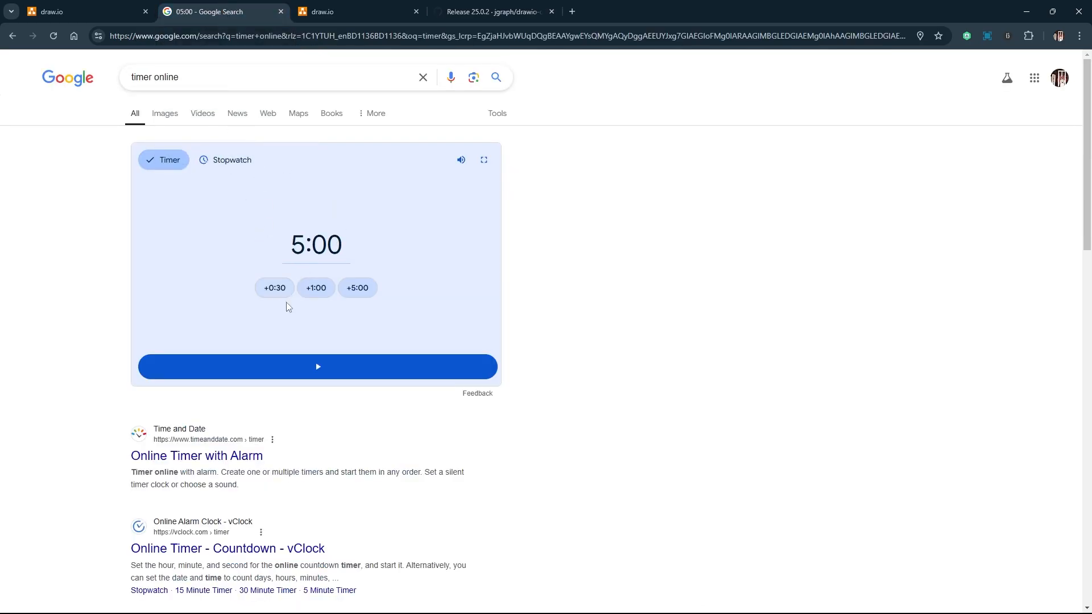
left_click(317, 367)
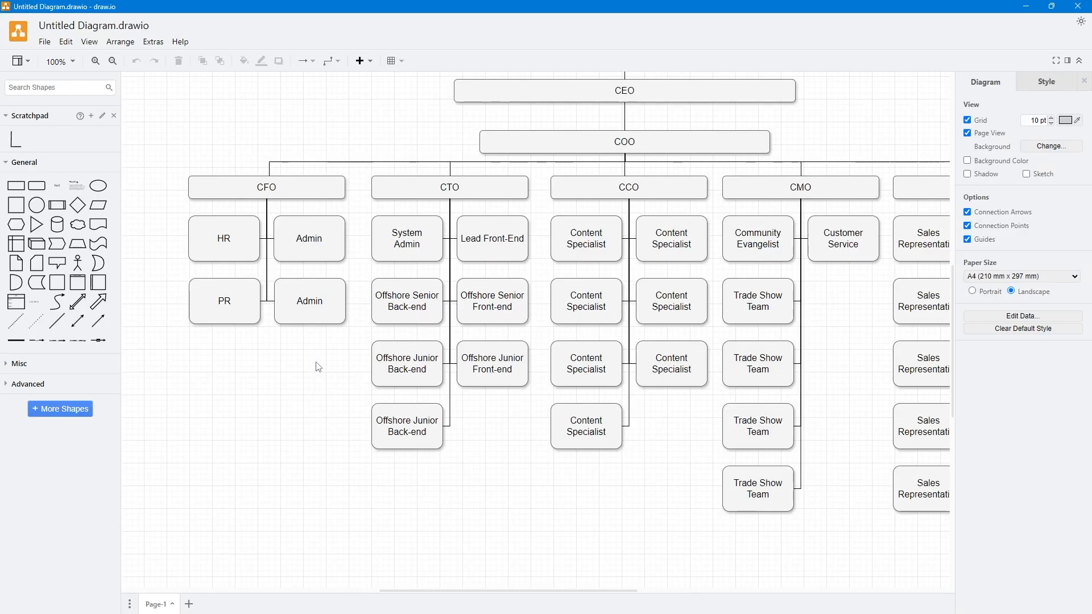
Step: Delete the two Co-Chairman boxes, the CEO box and the leftover connector above the COO box
scroll(461, 285, "down", 4)
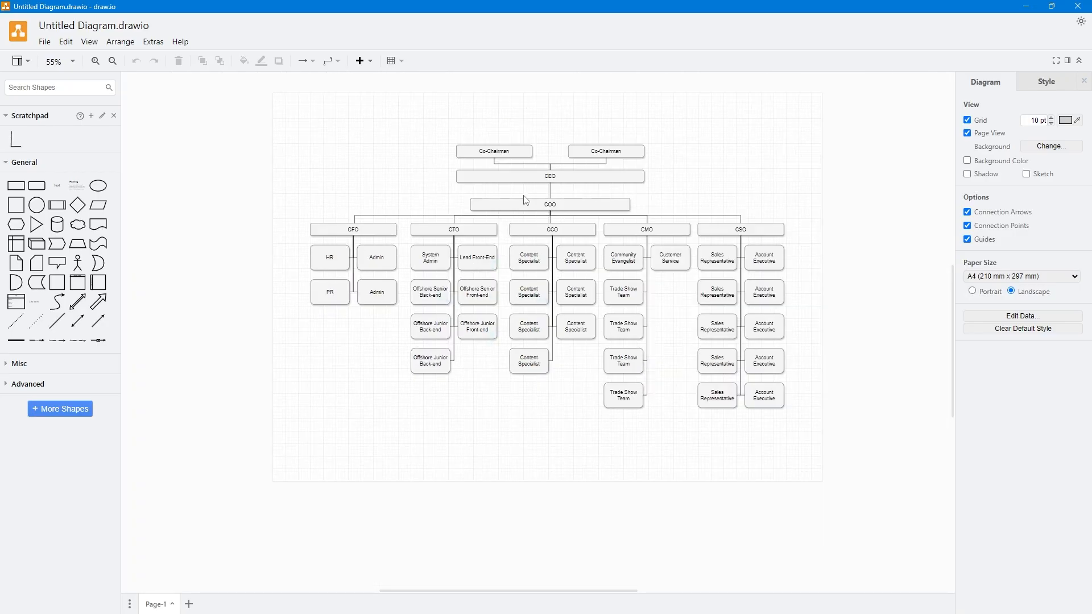
left_click_drag(429, 123, 684, 193)
key("Delete")
left_click(551, 190)
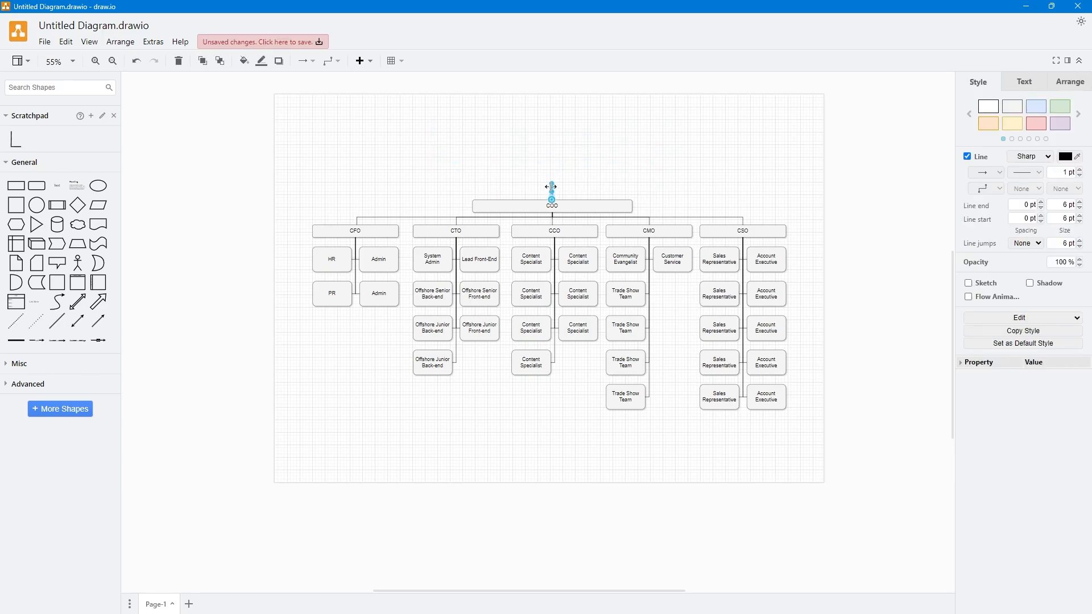
key("Delete")
Step: Delete all staff boxes and their connectors beneath the CFO, CTO, CCO, CMO and CSO boxes
mouse_move(288, 254)
left_mouse_down()
mouse_move(526, 364)
mouse_move(886, 426)
mouse_move(840, 445)
mouse_move(707, 362)
mouse_move(329, 219)
mouse_move(291, 234)
left_mouse_up()
key("Delete")
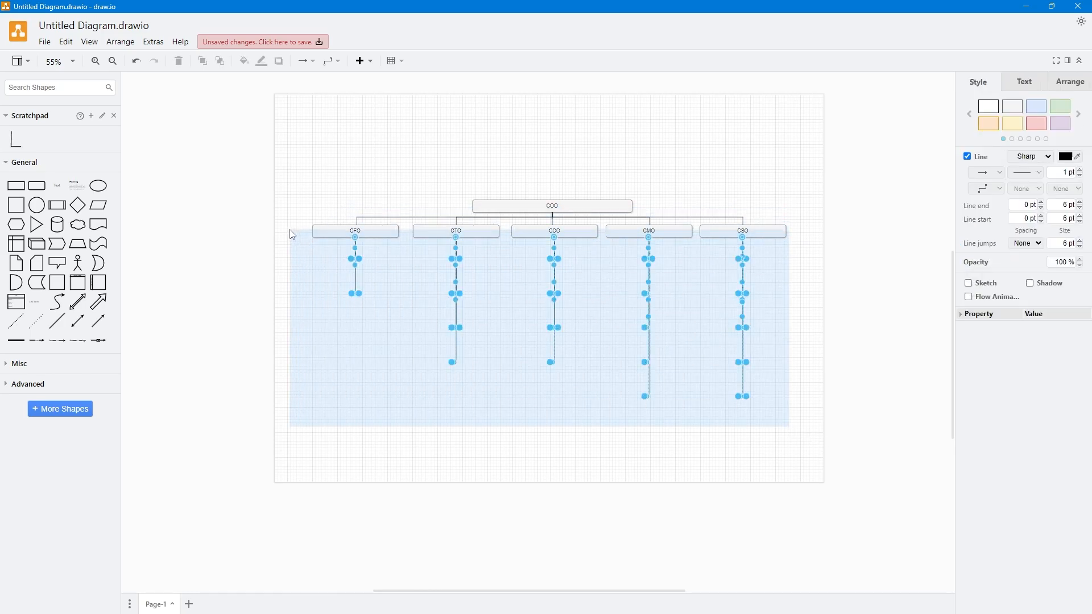
key("Delete")
Step: Move the COO box and its five connected officer boxes up to the upper edge of the page
left_click_drag(357, 198, 771, 290)
left_click_drag(587, 212, 588, 112)
left_click(558, 189)
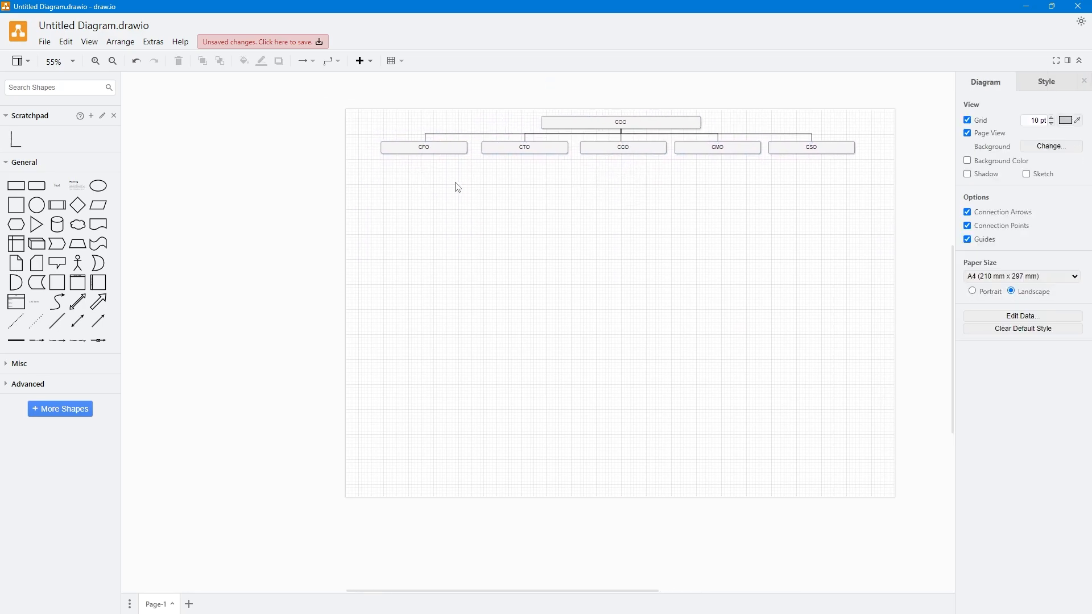
Step: Insert a rounded rectangle below the CFO box, connected to it by an arrow
scroll(458, 188, "up", 3)
left_click(425, 162)
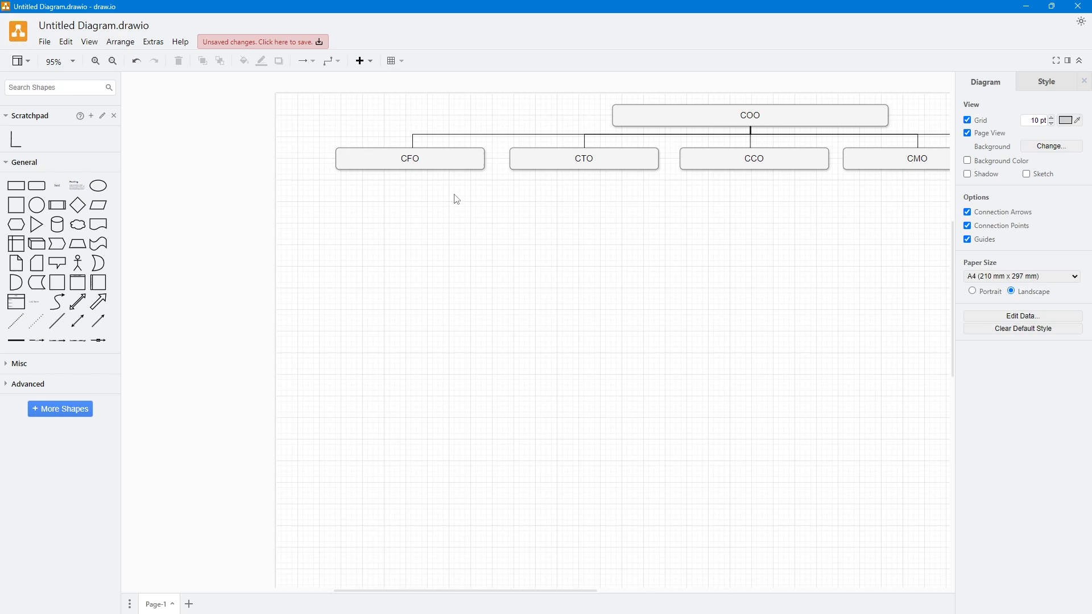
left_click_drag(552, 217, 504, 217)
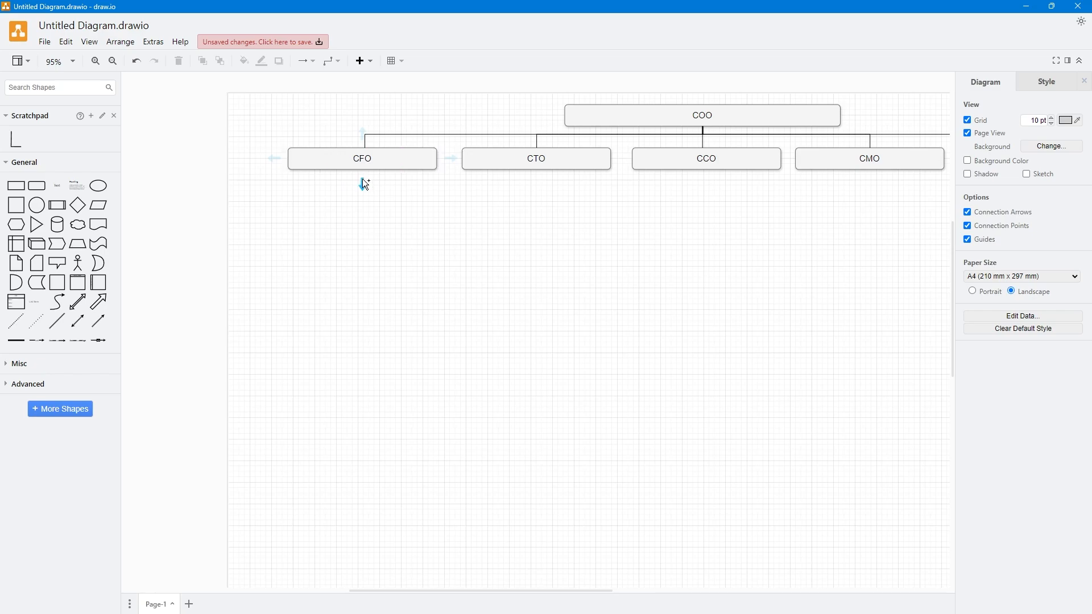
mouse_move(363, 181)
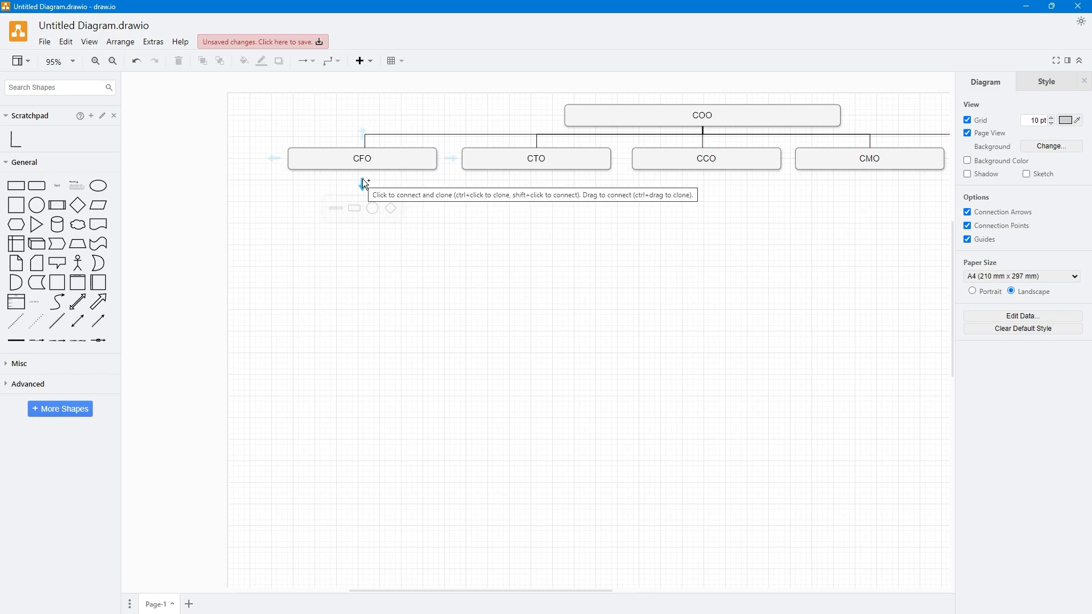
left_click(379, 149)
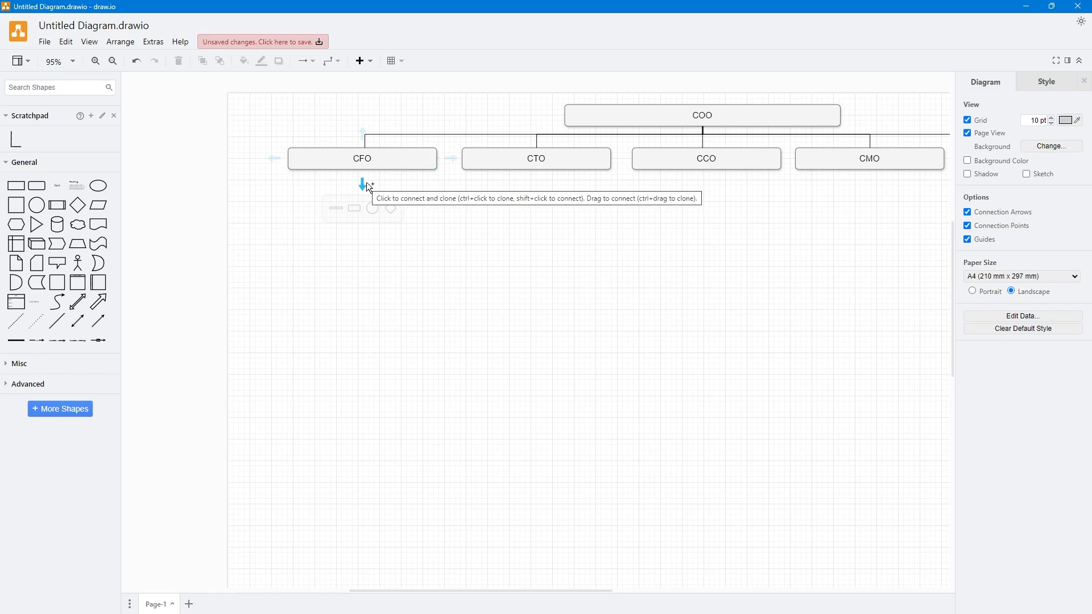
mouse_move(366, 183)
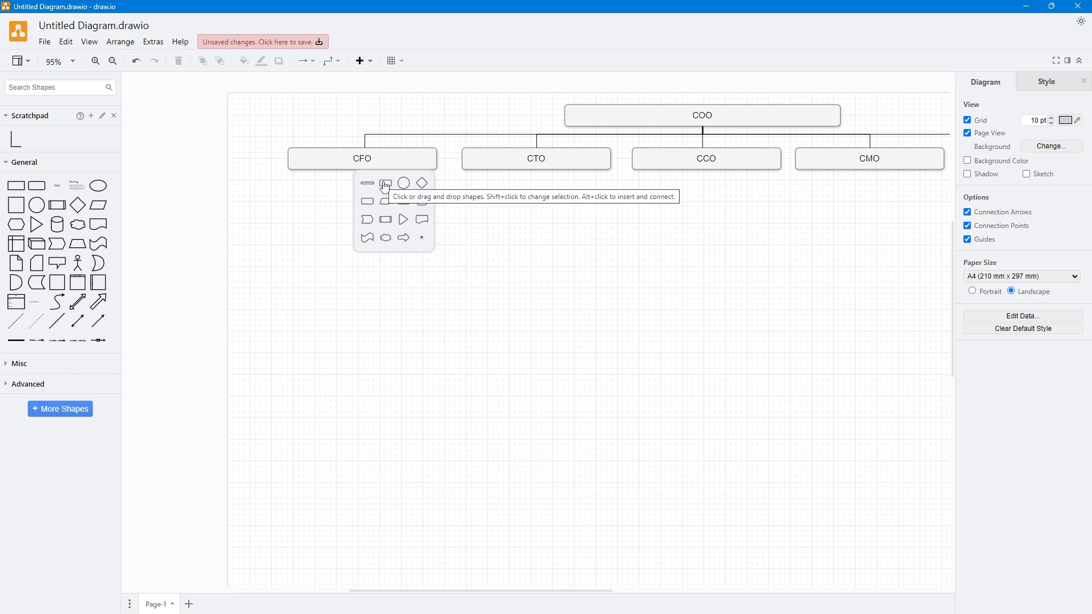
left_click(386, 188)
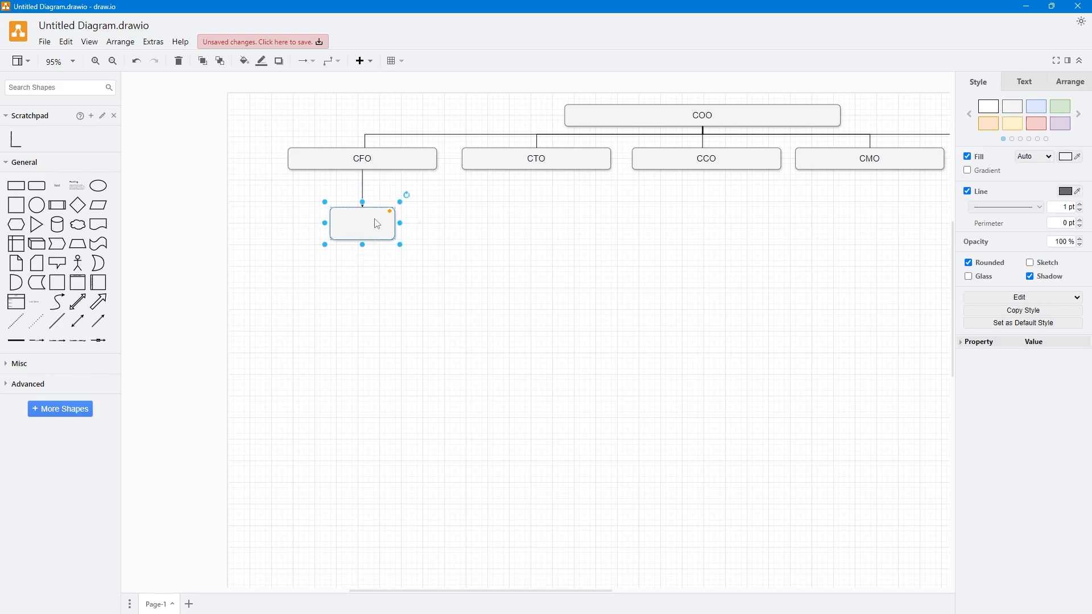
Step: Move the new rectangle below and to the left of the CFO box and make it a tall vertical box
left_click_drag(376, 222, 295, 218)
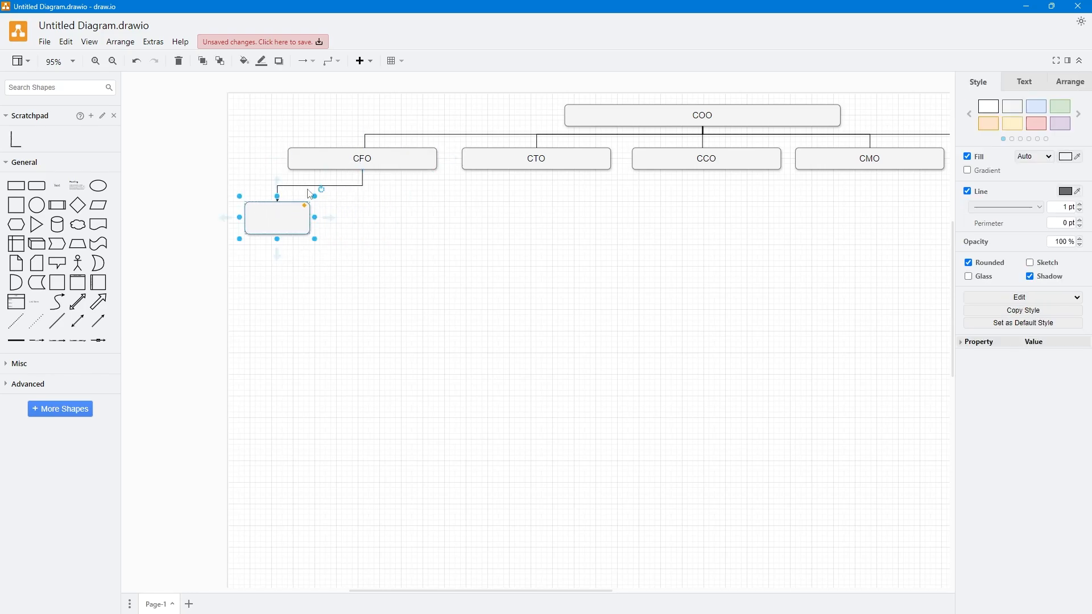
left_click(349, 215)
left_click_drag(293, 214, 250, 236)
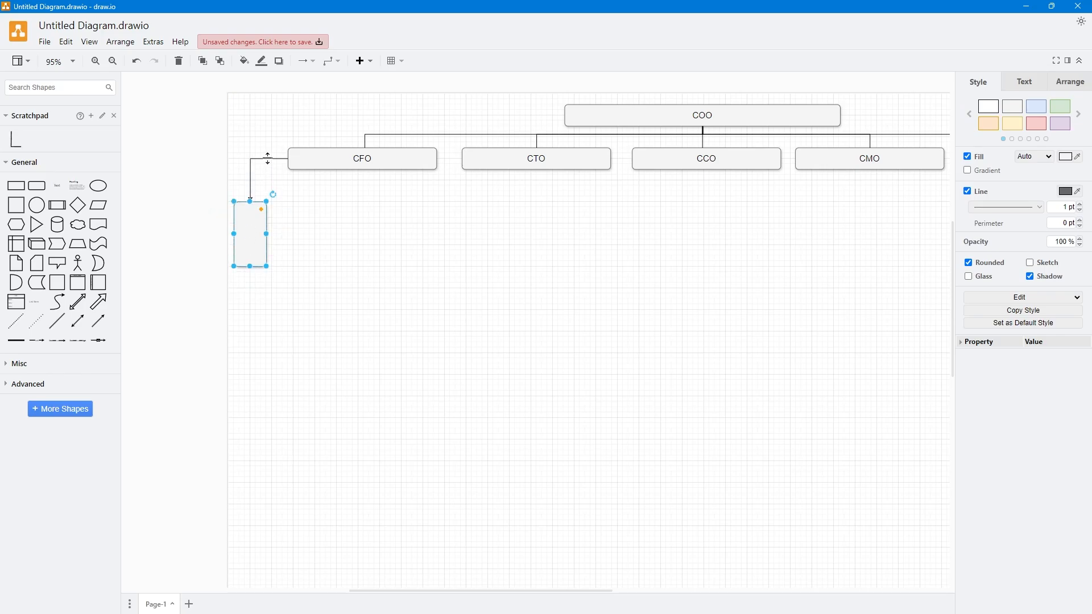
left_click(265, 159)
left_click(281, 187)
Step: Copy the vertical box to its right and duplicate the pair to make a row of four boxes under CFO
left_click(249, 225)
left_click_drag(248, 225, 302, 232)
left_click(344, 293)
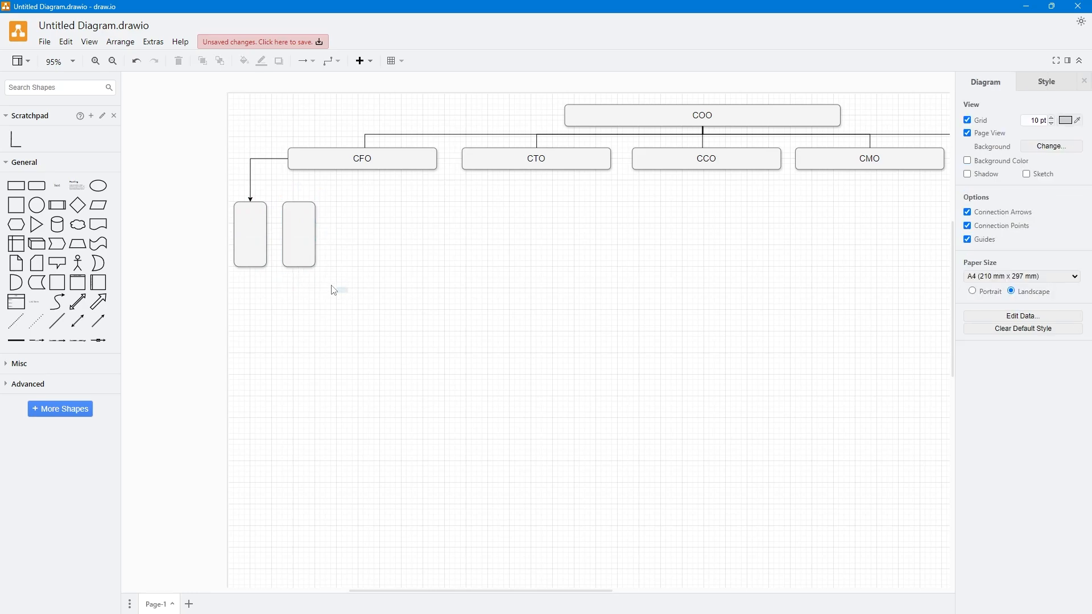
left_click_drag(348, 293, 206, 195)
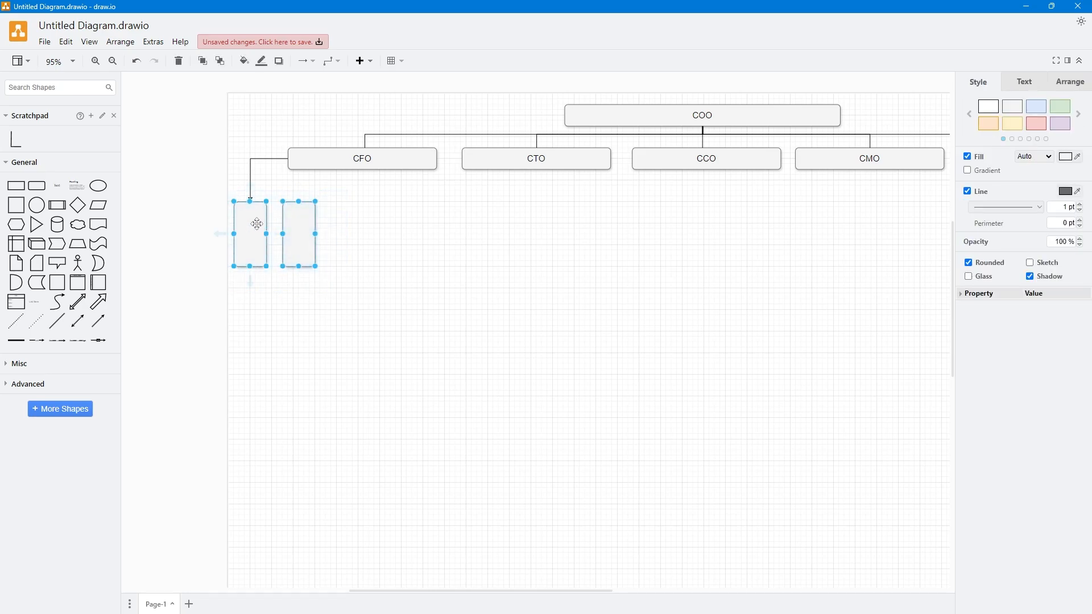
left_click_drag(256, 225, 348, 224)
left_click(359, 285)
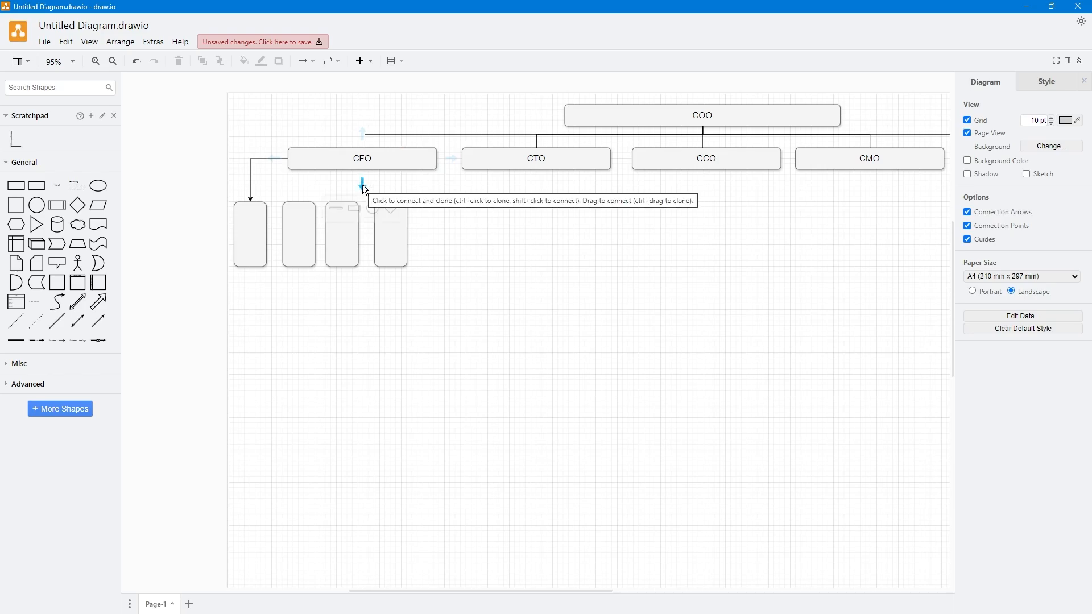
Step: Connect the lower edge of the CFO box to the second vertical box with an arrow
left_click_drag(363, 185, 363, 185)
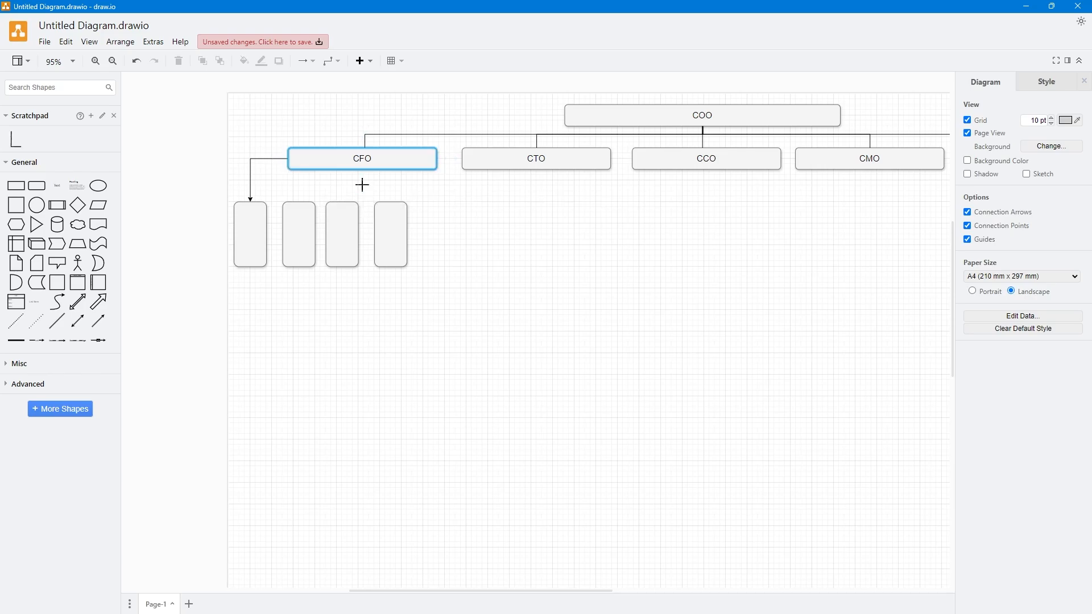
left_click_drag(362, 185, 299, 202)
left_click(378, 176)
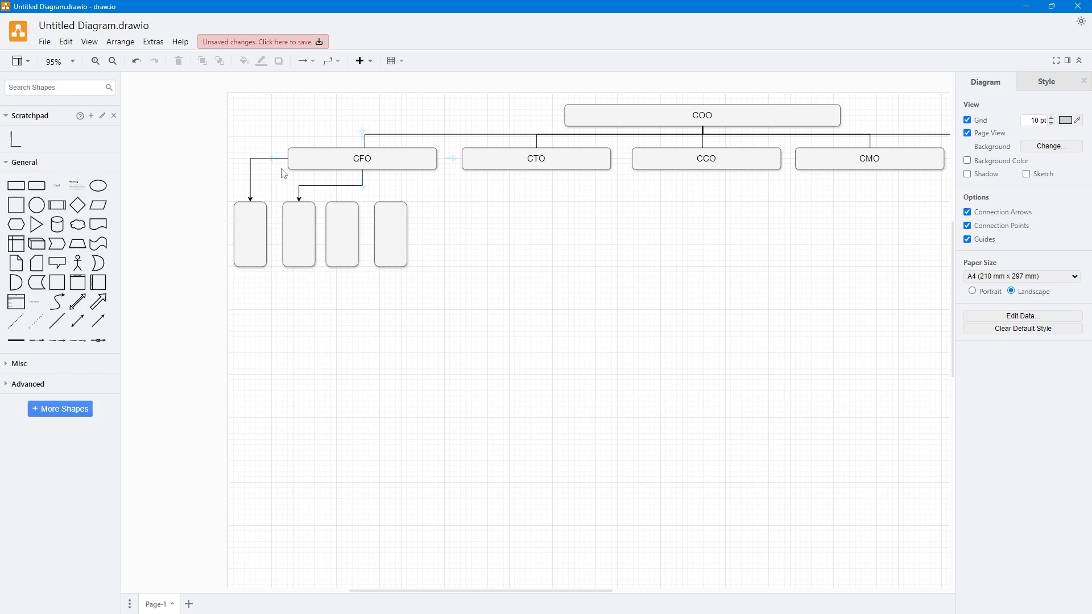
Step: Reroute the first vertical box's connector so it branches from beneath the CFO box in line with the second arrow
left_click(264, 160)
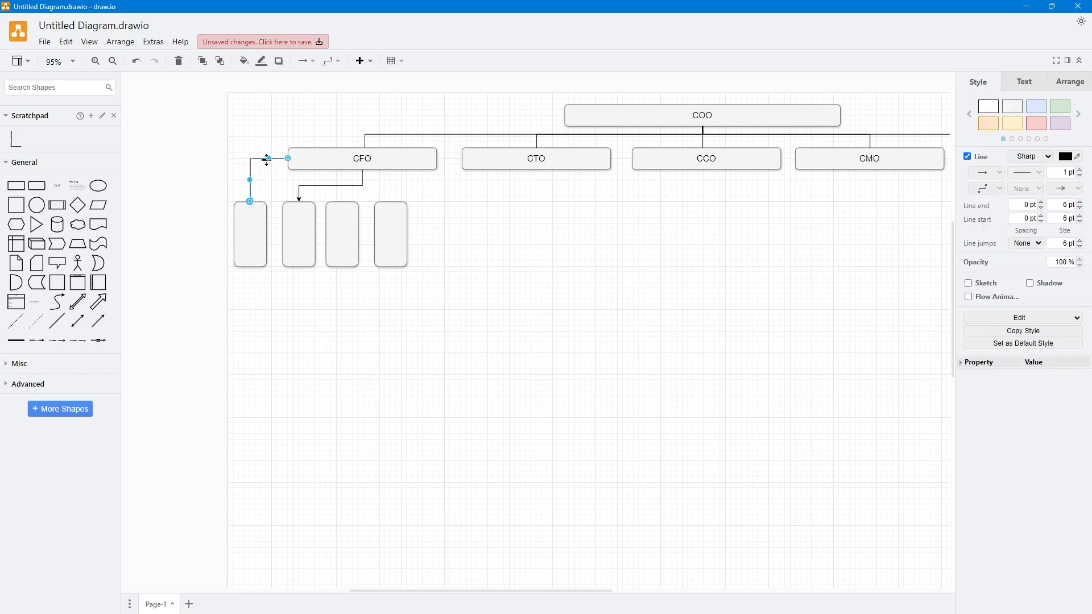
left_click_drag(268, 158, 288, 189)
left_click(369, 197)
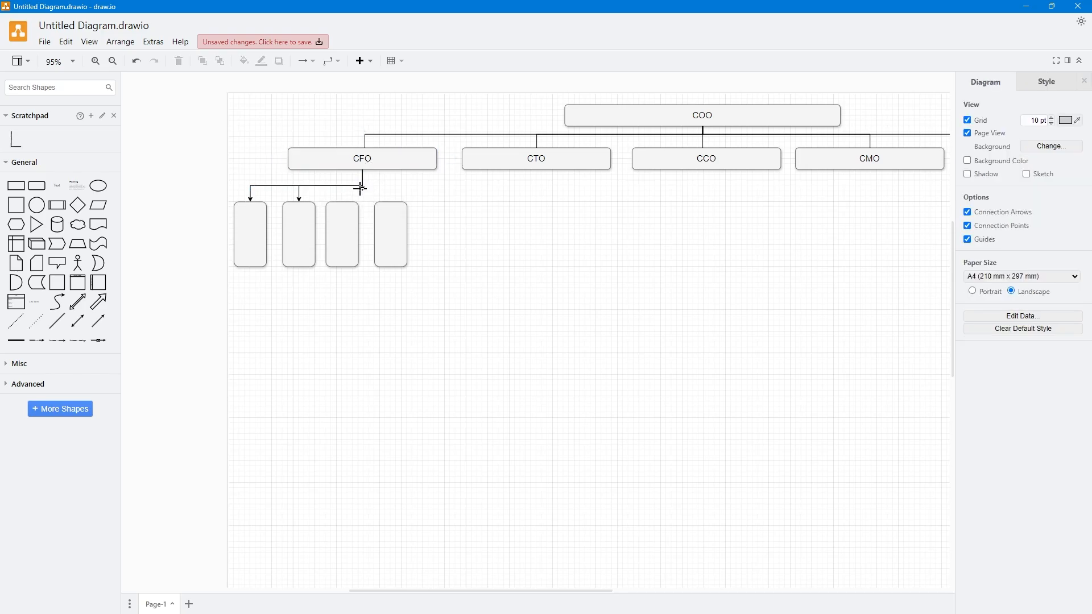
Step: Connect CFO to the third and fourth vertical boxes, and shift the four-box row right to sit beneath CFO
left_click_drag(351, 193, 391, 202)
left_click(419, 190)
left_click_drag(487, 317, 206, 183)
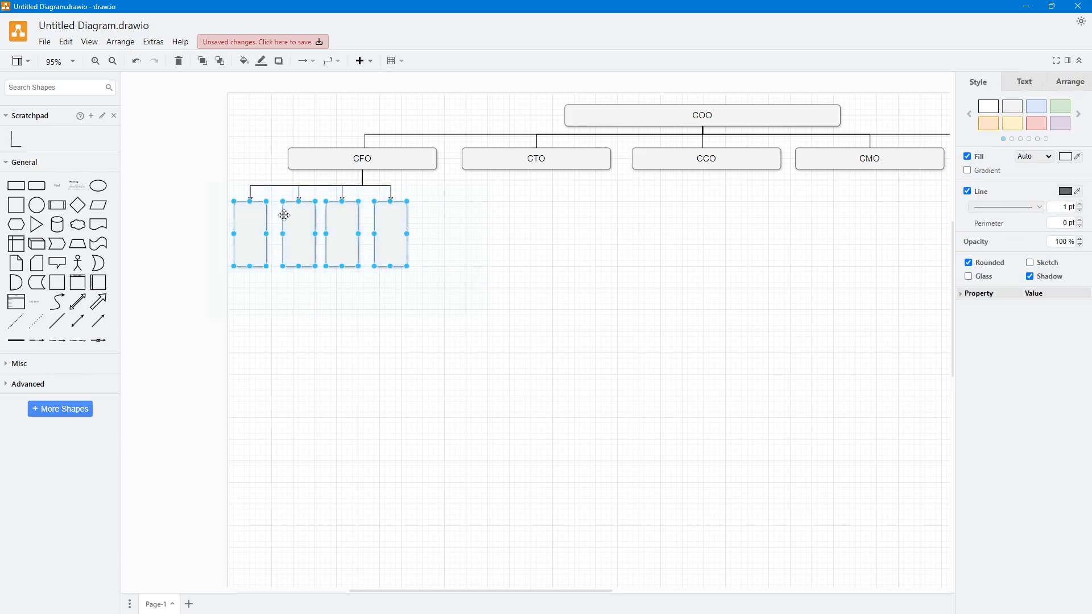
left_click_drag(301, 220, 341, 225)
left_click(348, 302)
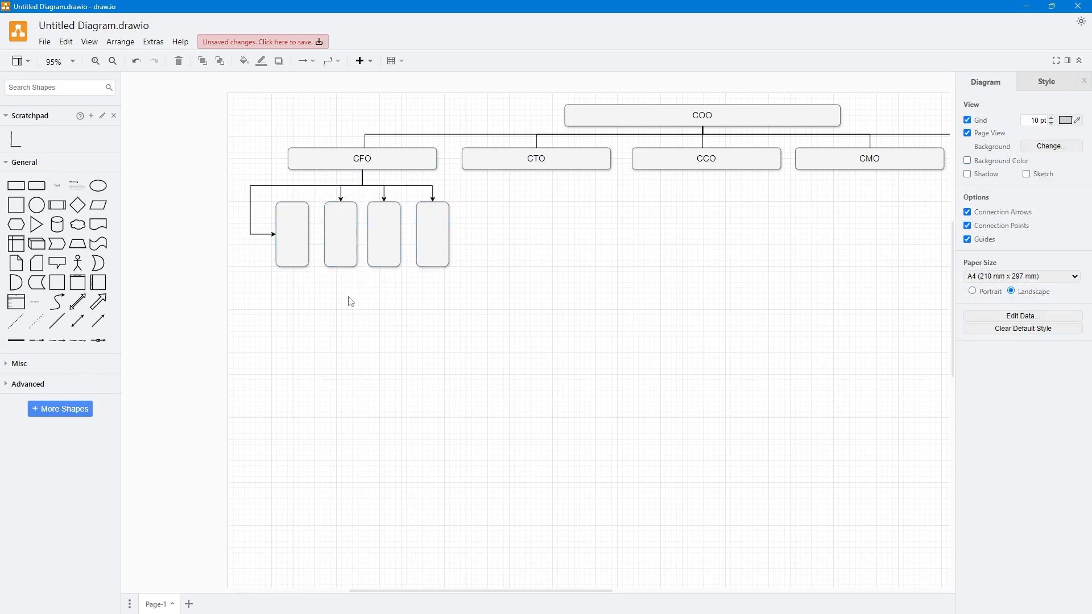
Step: Reroute the first vertical box's connector so its arrow enters the box from above
left_click(252, 215)
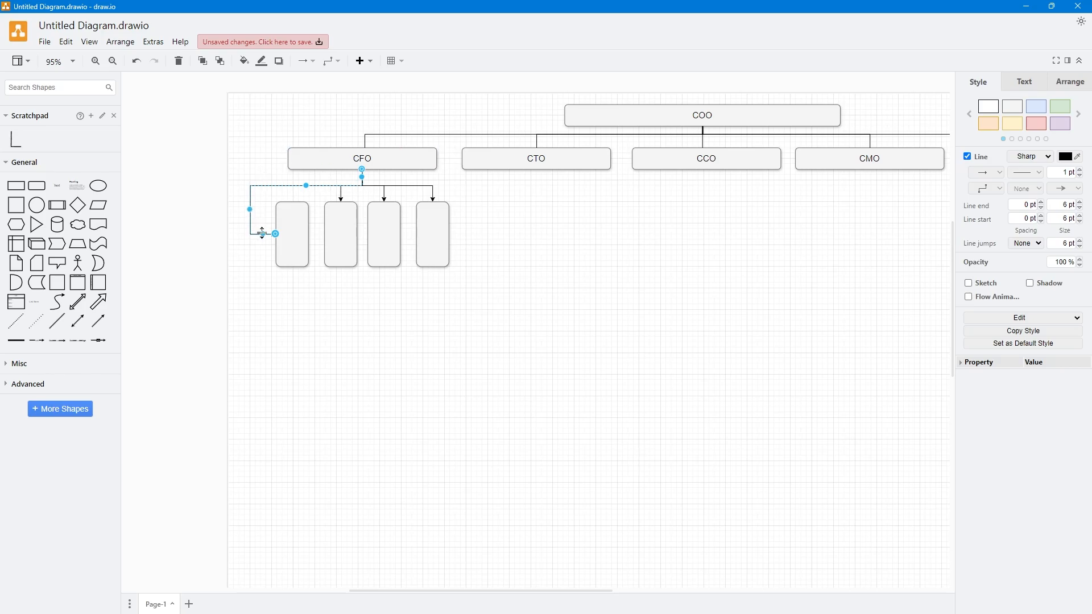
left_click_drag(263, 233, 294, 187)
left_click(273, 189)
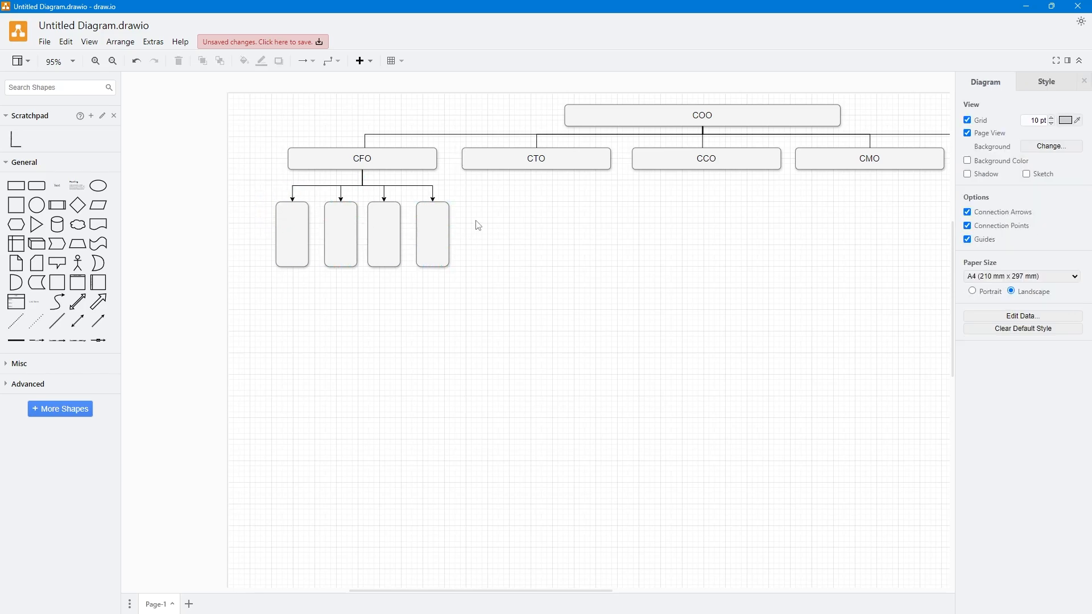
Step: Nudge the row of four vertical boxes under CFO slightly to the left
scroll(479, 226, "right", 2)
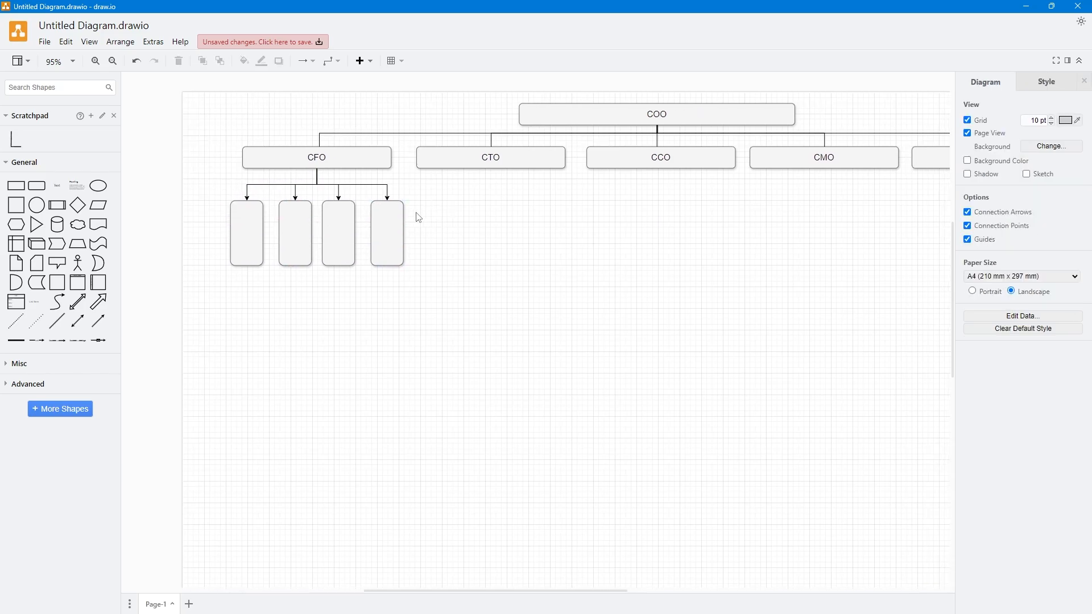
scroll(420, 220, "right", 1)
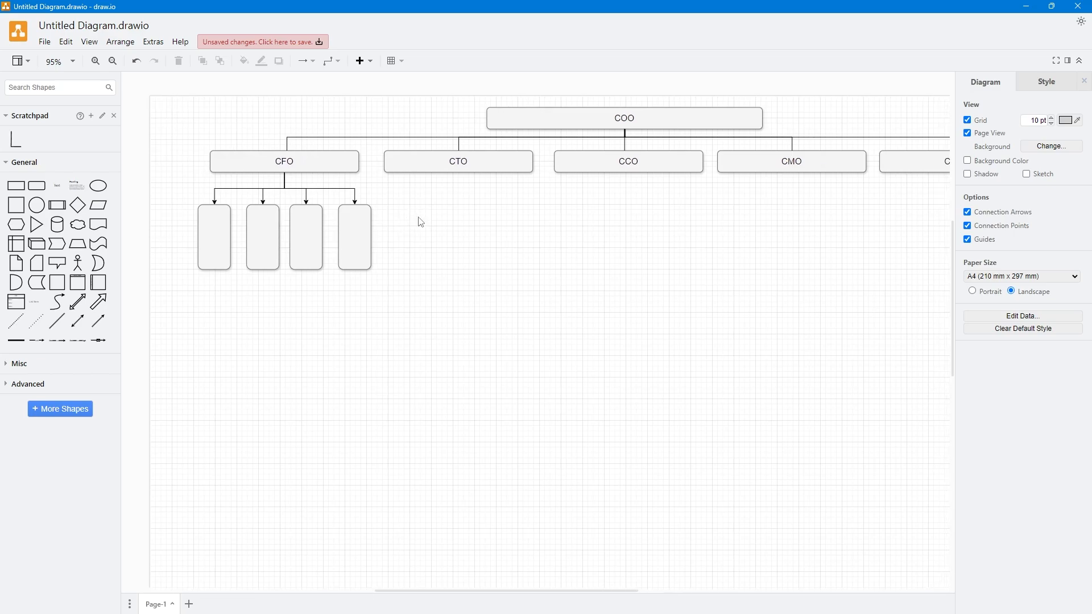
left_click_drag(388, 319, 175, 191)
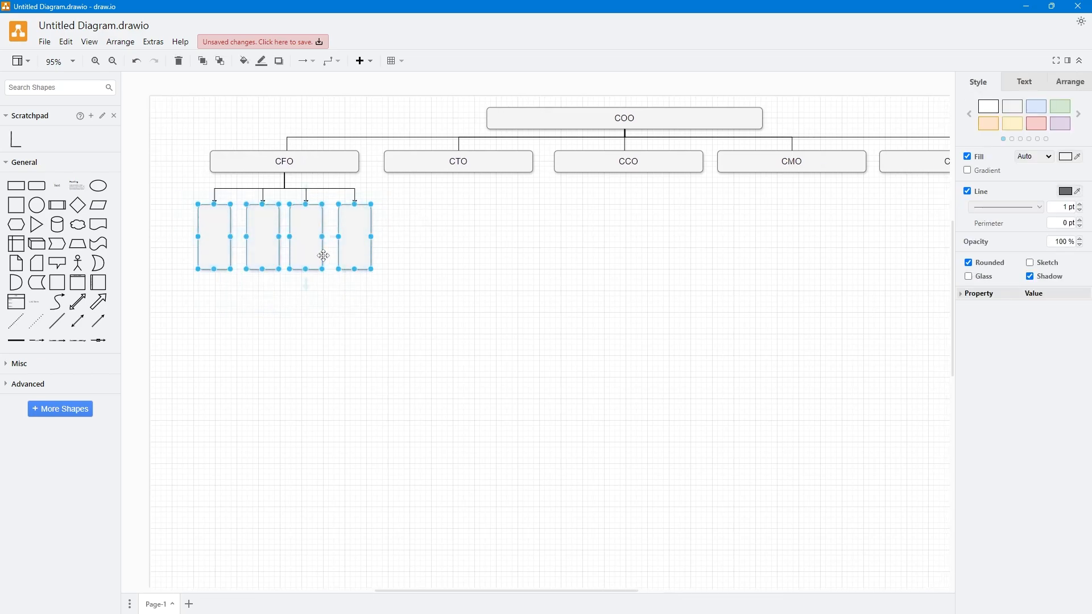
left_click_drag(370, 241, 364, 241)
left_click(232, 241)
Step: Realign the first connector's vertical segment with the upper centre of the first box under CFO
left_click(214, 199)
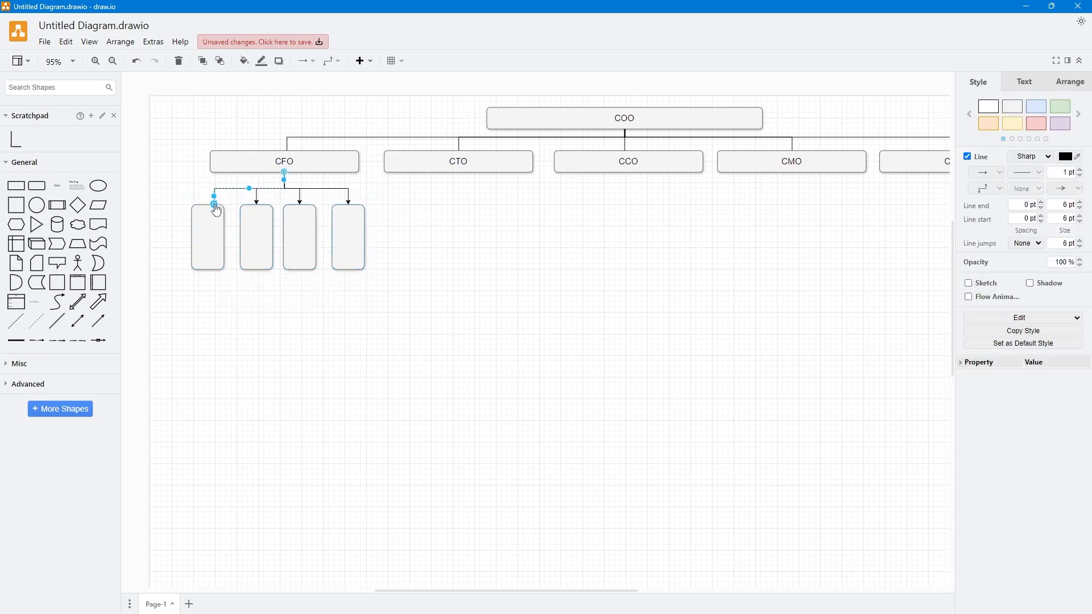
scroll(219, 213, "up", 4)
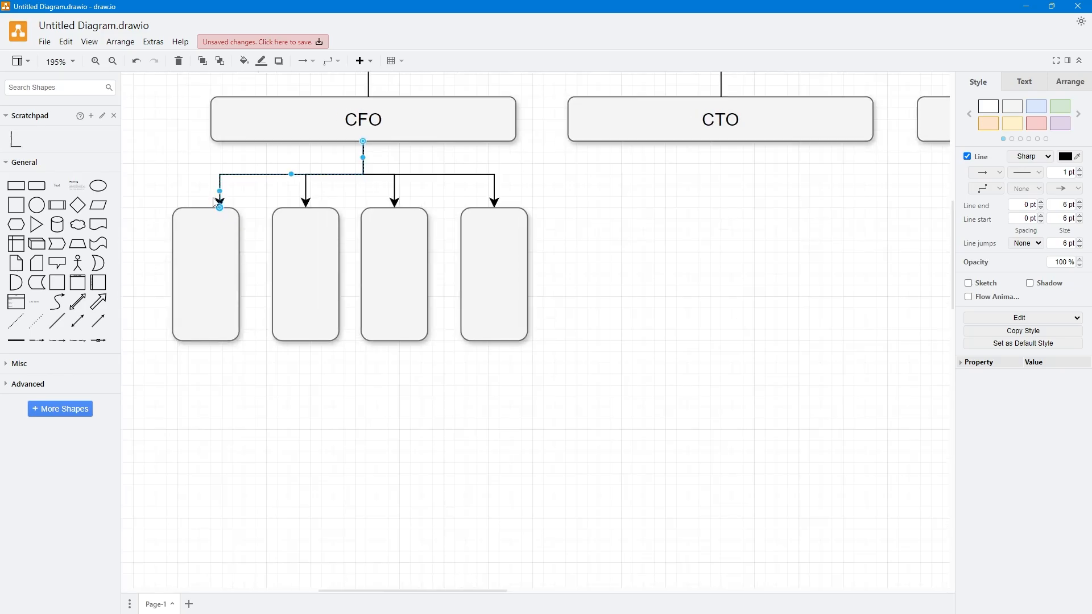
left_click_drag(219, 191, 208, 208)
left_click(244, 200)
scroll(268, 214, "down", 4)
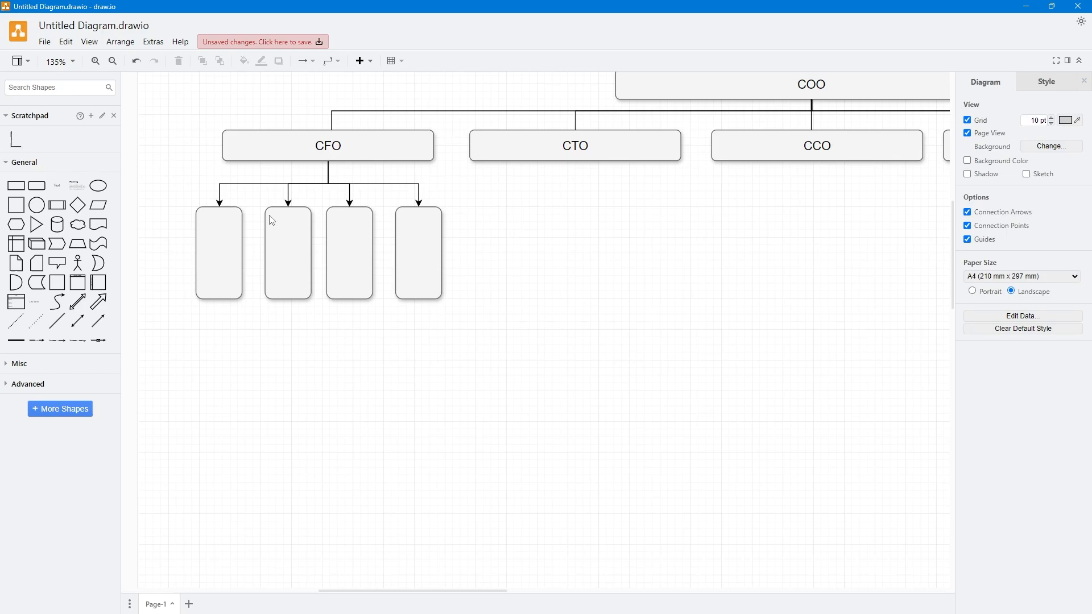
Step: Duplicate the row of four vertical boxes three times to place sets beneath CTO, CCO and CSO
left_click_drag(496, 312, 230, 223)
left_click_drag(330, 280, 680, 272)
scroll(763, 281, "down", 2)
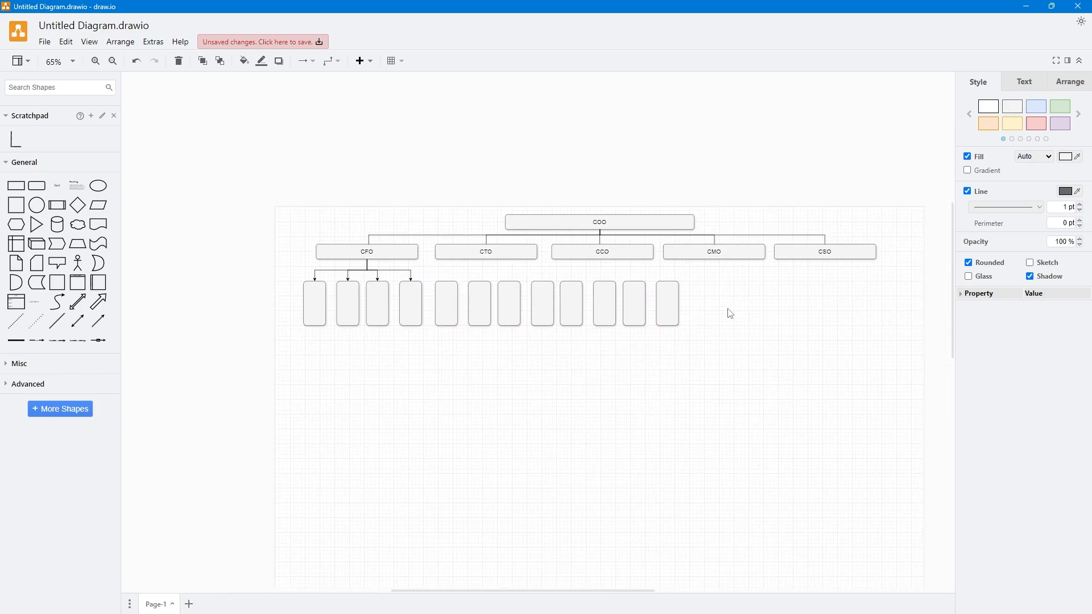
left_click_drag(636, 304, 840, 310)
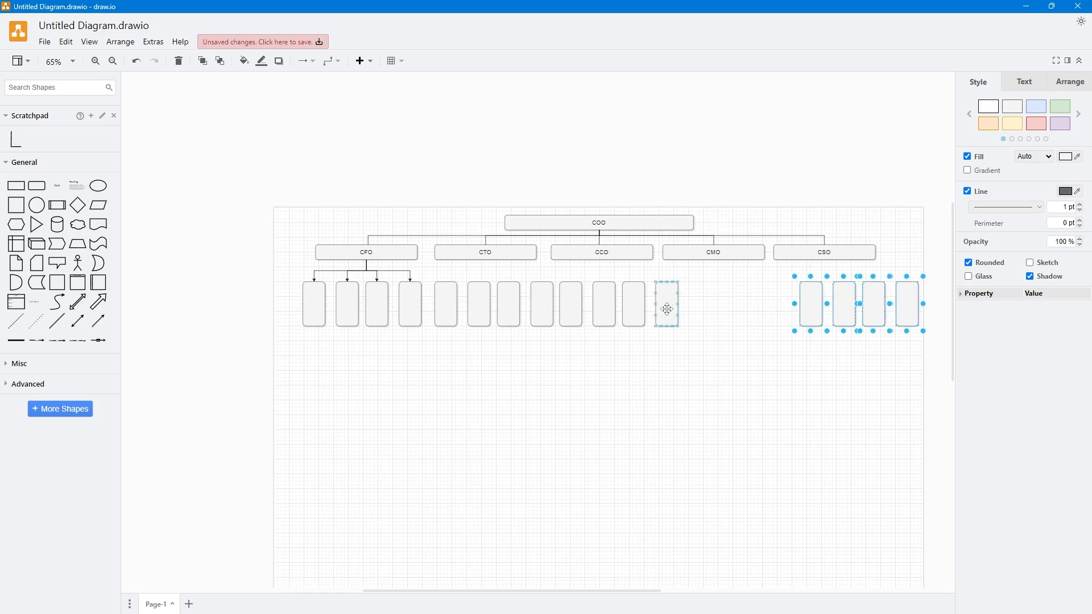
Step: Shift the CFO row of boxes further left and realign its first connector over the first box
left_click_drag(432, 346, 289, 278)
left_click_drag(349, 305, 279, 291)
scroll(317, 286, "up", 5)
left_click(271, 247)
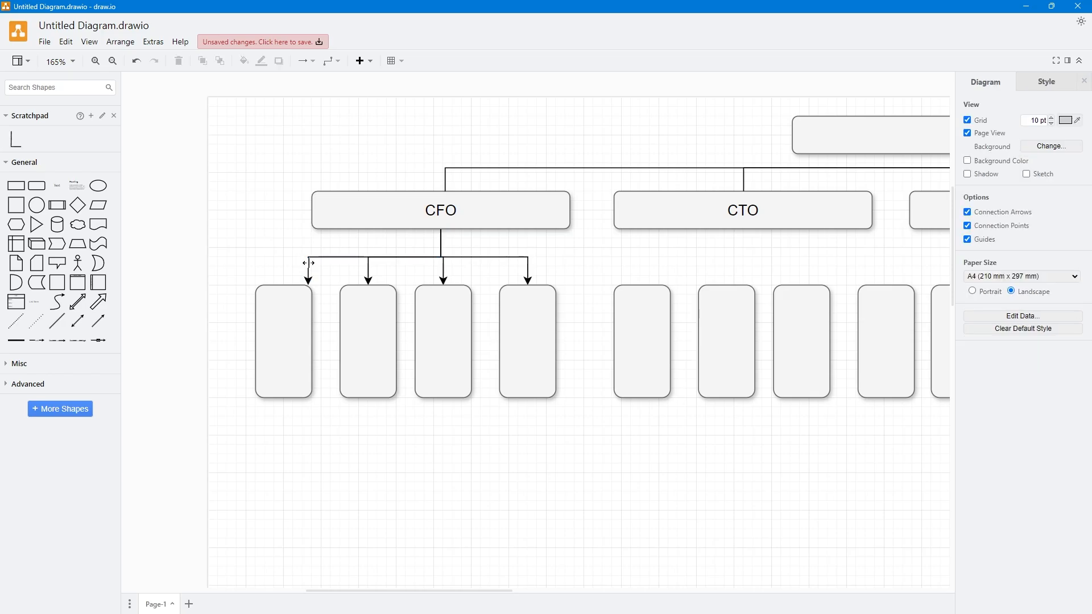
left_click(310, 263)
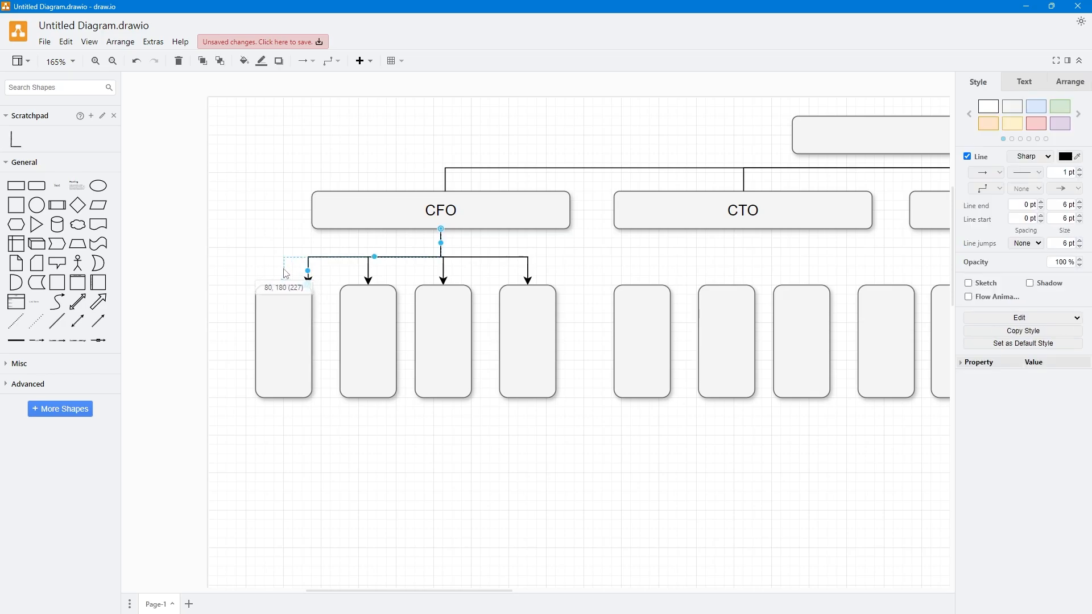
left_click(285, 273)
Step: Move the individual vertical boxes under CTO and CCO leftward to tighten each group's spacing
scroll(427, 297, "down", 2)
scroll(477, 283, "right", 3)
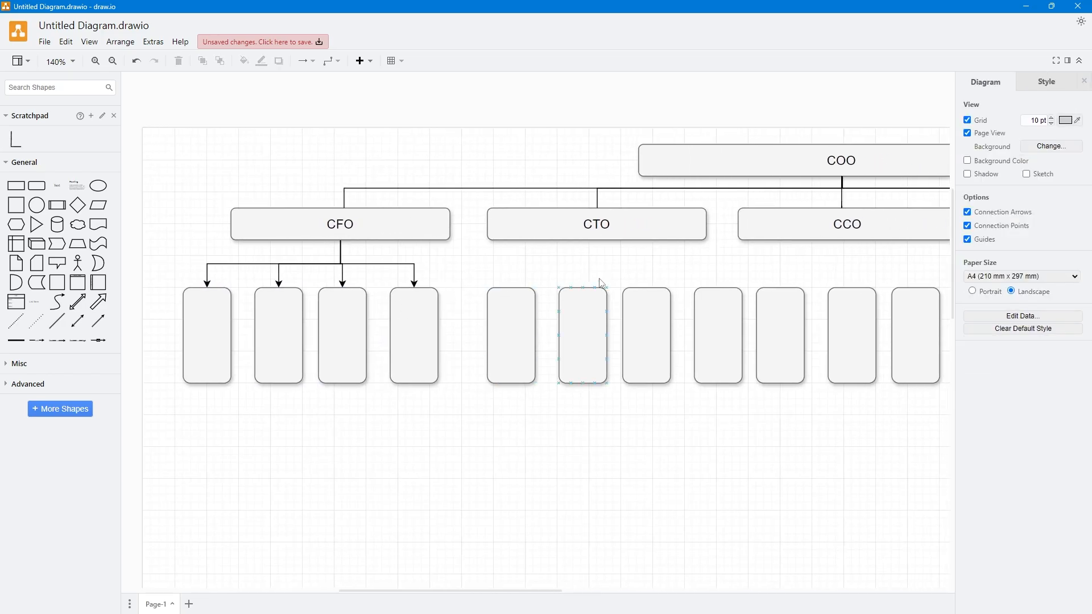
mouse_move(709, 314)
left_mouse_down()
mouse_move(648, 318)
mouse_move(705, 309)
mouse_move(694, 310)
left_mouse_up()
scroll(733, 275, "right", 4)
left_click_drag(775, 314, 761, 311)
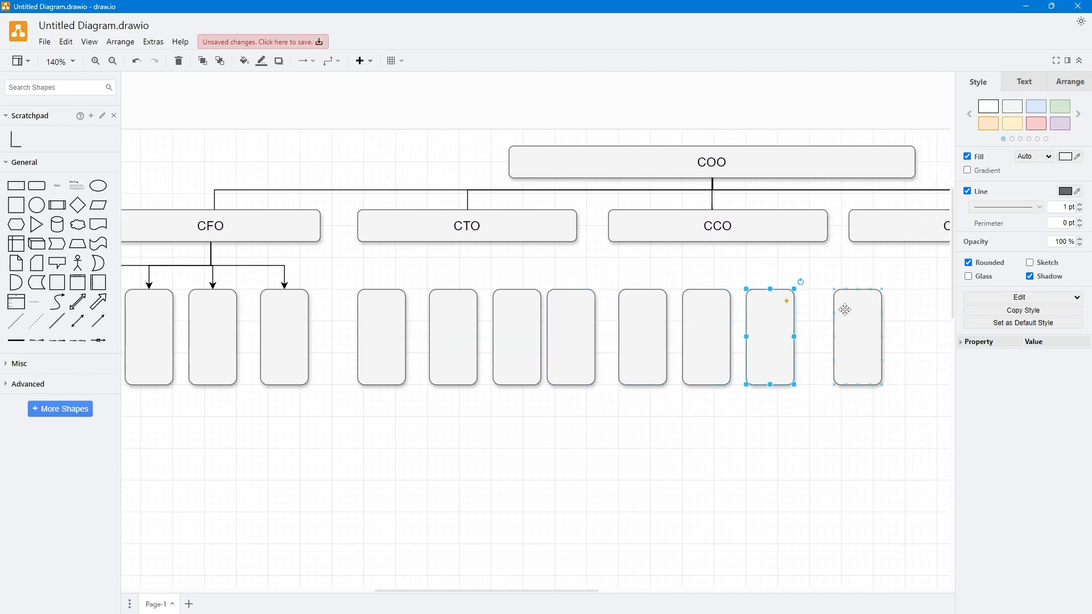
left_click_drag(844, 309, 811, 313)
left_click(803, 283)
Step: Copy the four vertical boxes beneath CSO to a matching row under CMO
scroll(779, 276, "down", 4)
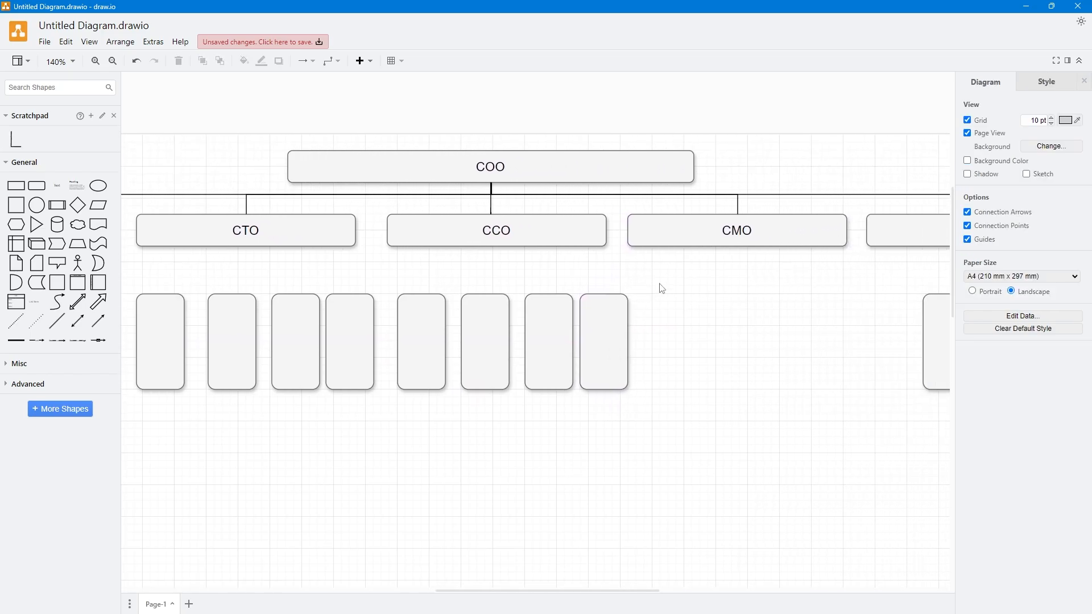
left_click(784, 310)
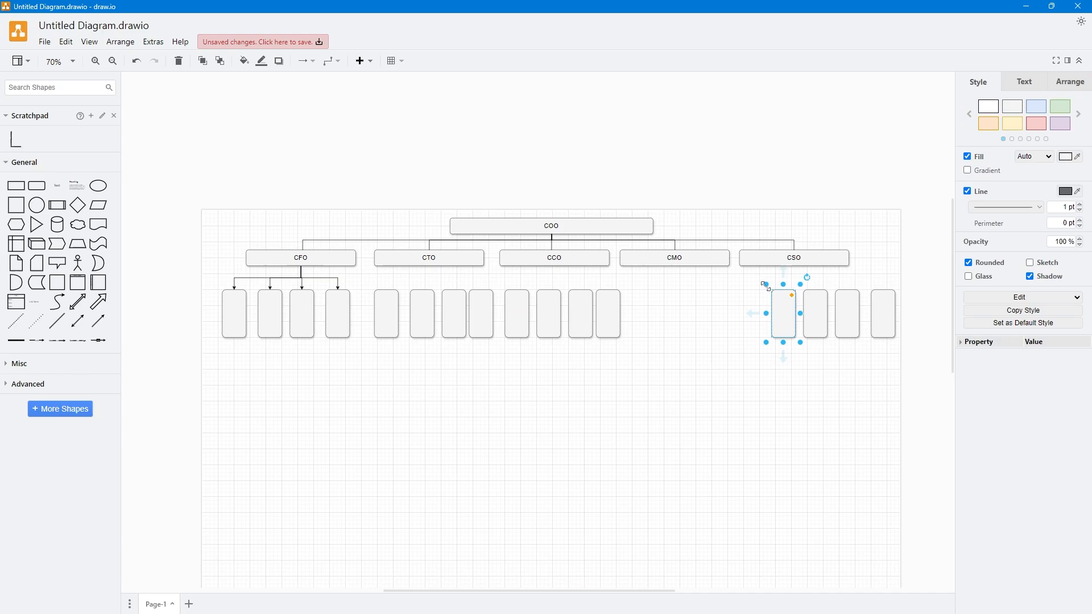
left_click_drag(761, 277, 900, 353)
left_click_drag(855, 319, 716, 323)
left_click(541, 364)
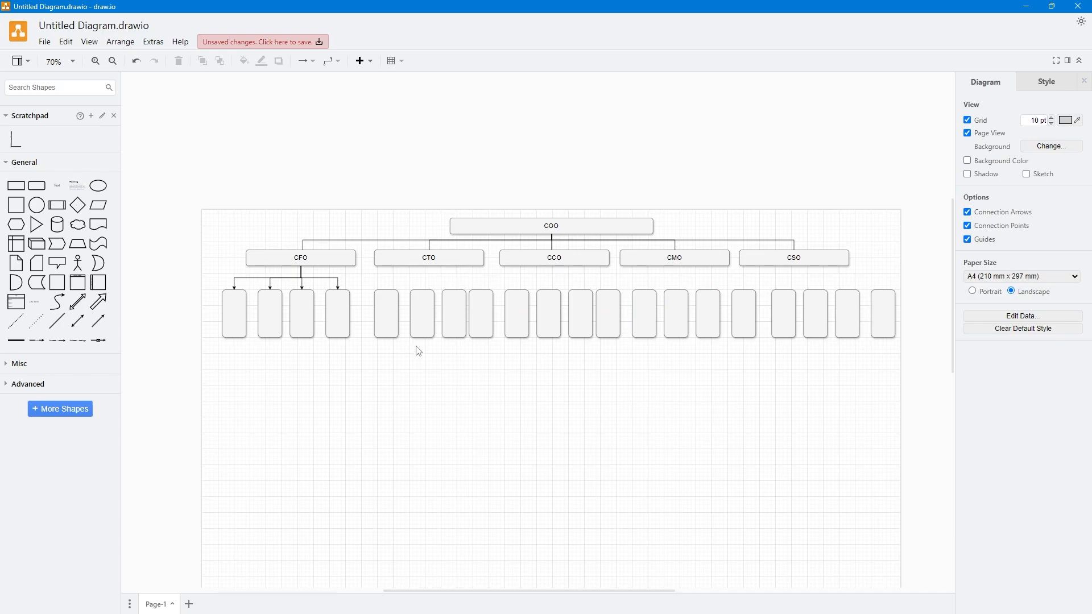
Step: Connect the CTO box to the four vertical boxes beneath it with arrows
left_click_drag(418, 352, 483, 360)
scroll(444, 312, "up", 3)
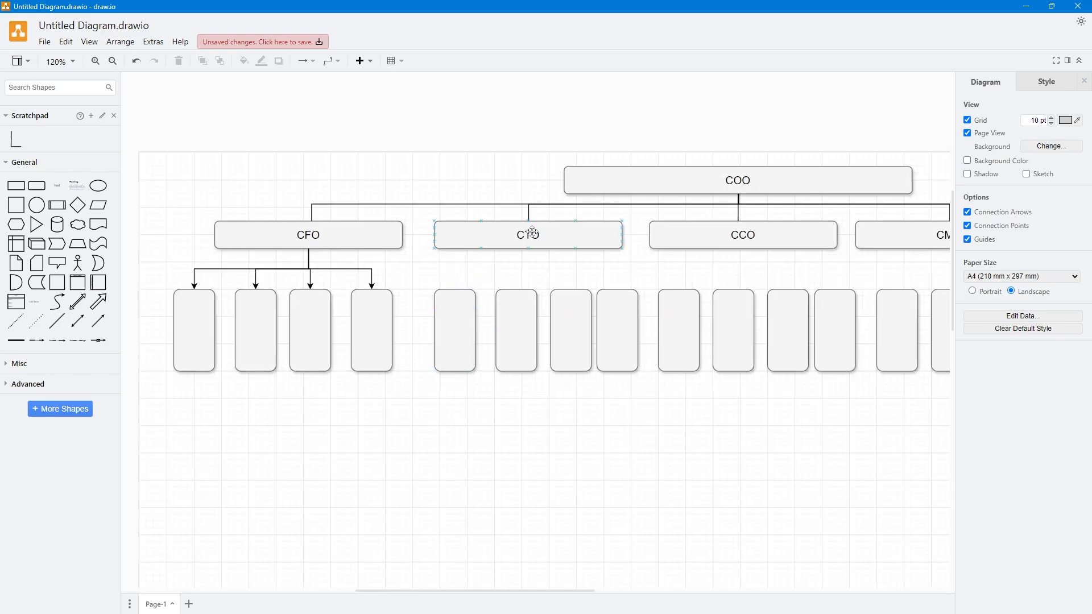
left_click_drag(532, 264, 455, 289)
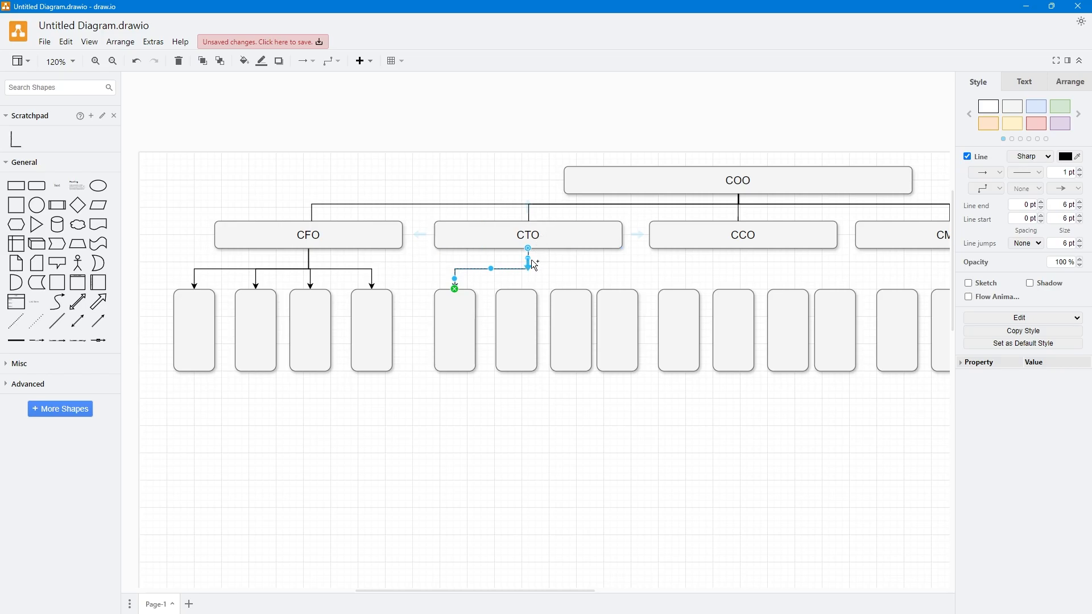
left_click_drag(529, 262, 597, 275)
left_click(579, 275)
Step: Connect the CCO box to the four vertical boxes beneath it with arrows
scroll(654, 258, "right", 3)
left_click_drag(655, 255, 659, 282)
scroll(636, 268, "right", 1)
left_click(634, 266)
Step: Connect the CMO box to the four vertical boxes beneath it with arrows
left_click_drag(563, 263, 583, 295)
left_click_drag(682, 284, 633, 309)
left_click_drag(644, 271, 680, 308)
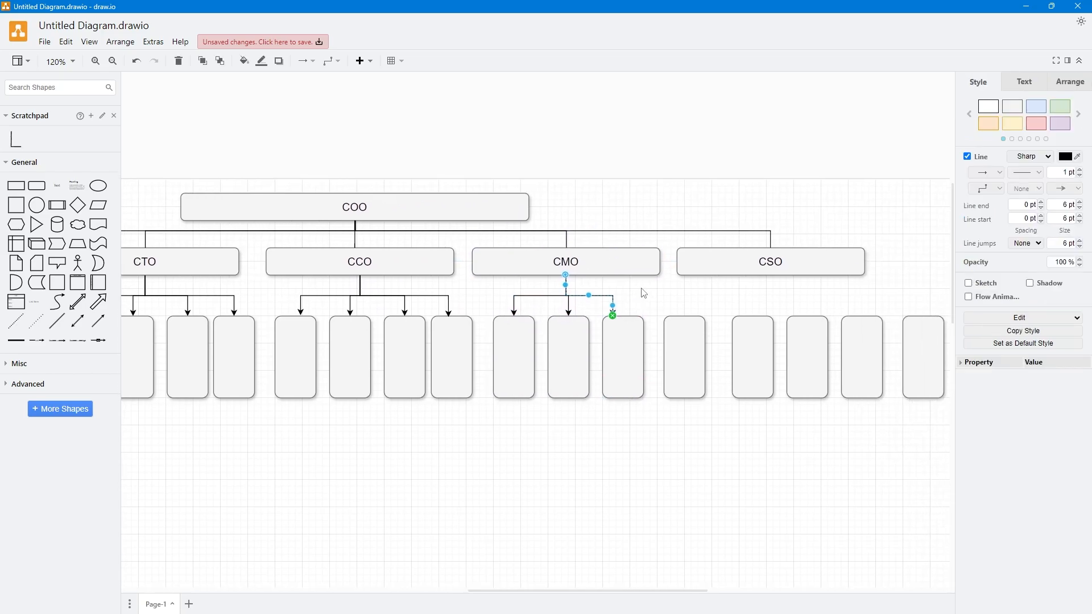
left_click_drag(672, 262, 681, 308)
Step: Move the CSO box right over its own row and connect it to the four vertical boxes with arrows
left_click_drag(668, 264, 574, 301)
left_click(680, 288)
left_click_drag(588, 278, 735, 254)
left_click(669, 255)
left_click(665, 254)
left_click(713, 254)
left_click_drag(738, 307, 669, 268)
left_click(675, 274)
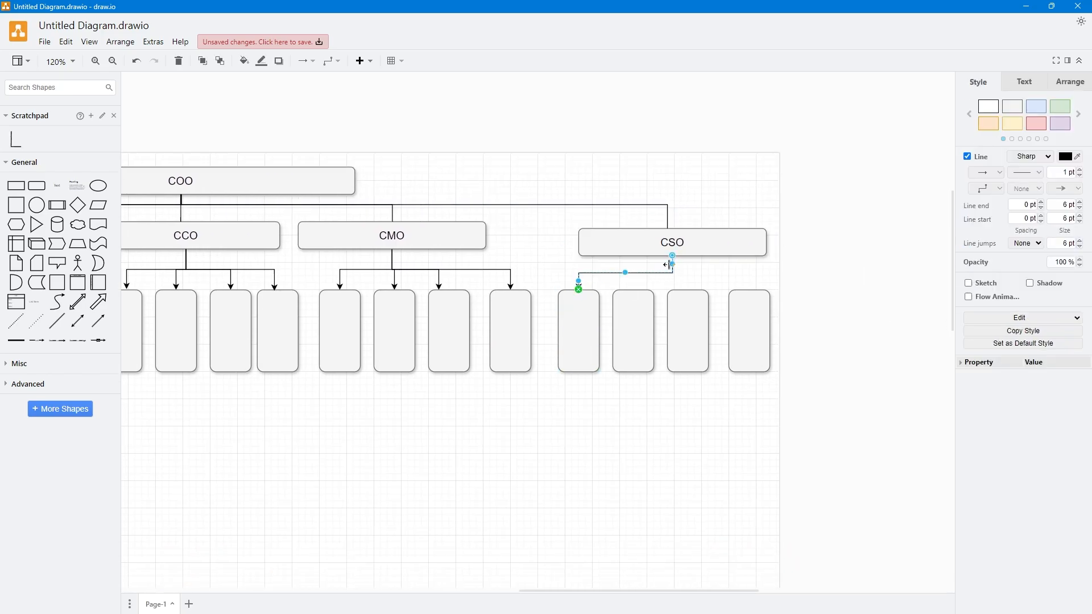
left_click_drag(676, 275, 746, 293)
scroll(711, 302, "down", 5)
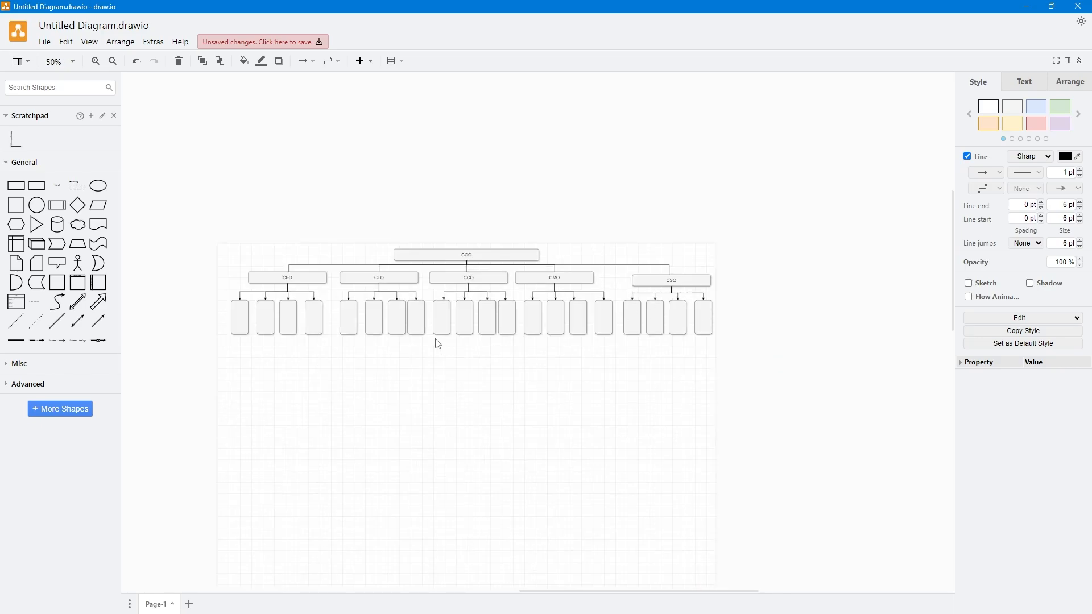
scroll(438, 314, "up", 4)
scroll(430, 315, "down", 3)
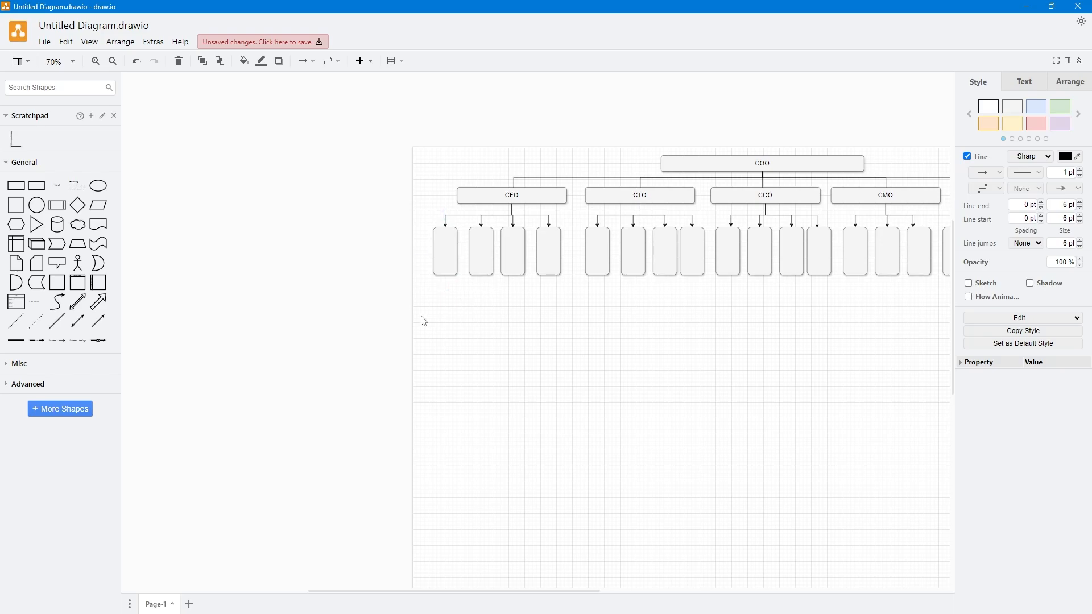
left_click(424, 322)
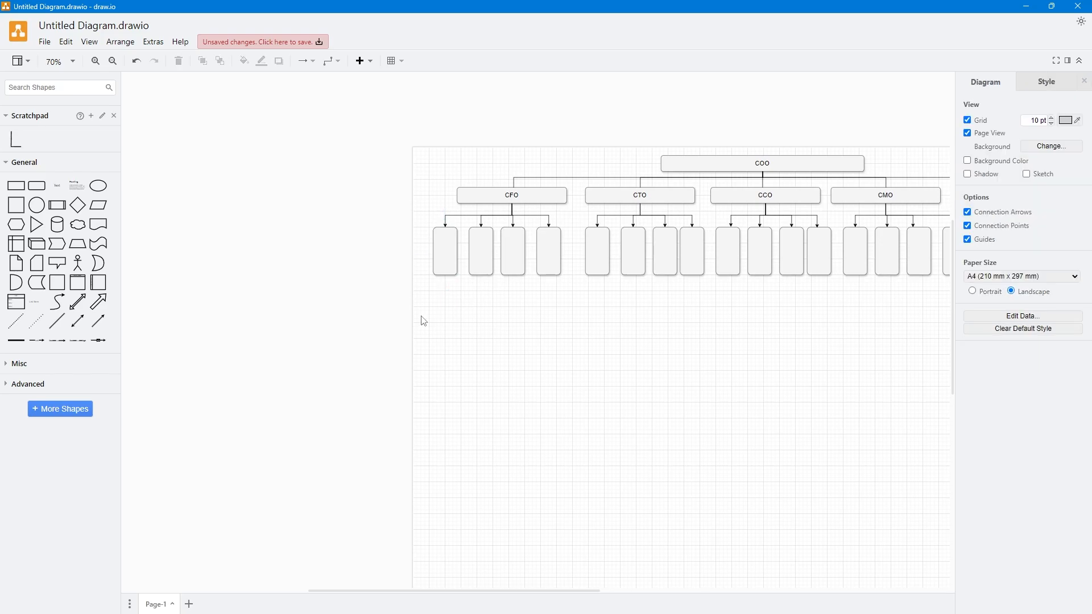
key("d")
left_click_drag(454, 327, 453, 319)
scroll(453, 318, "up", 1)
scroll(453, 319, "up", 1)
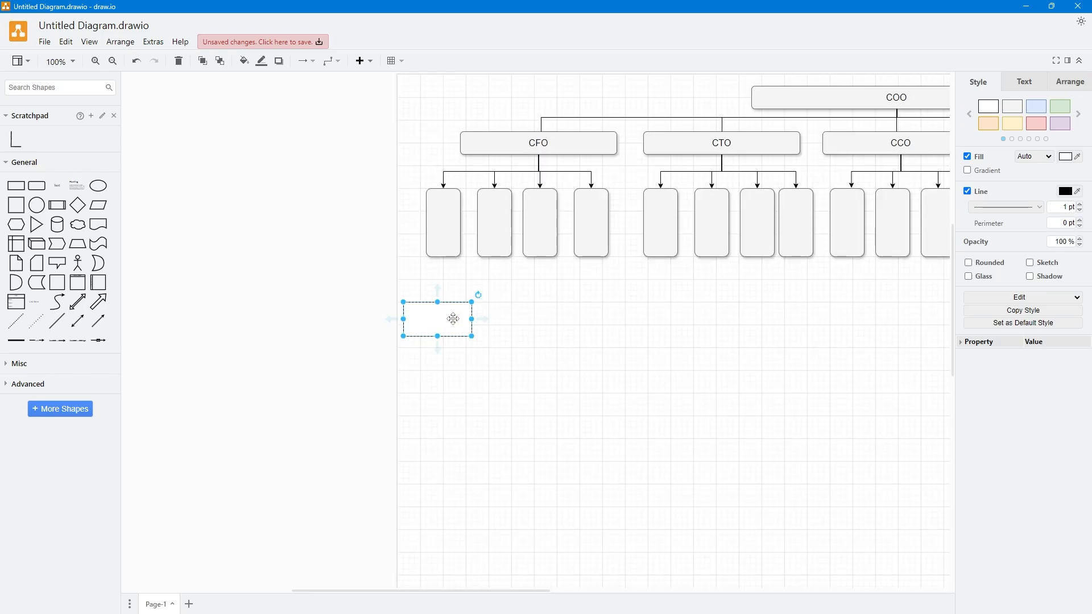
key("Delete")
Step: Switch to the browser, reset the online timer, start it at 10:00, and return to draw.io
key("alt+Tab")
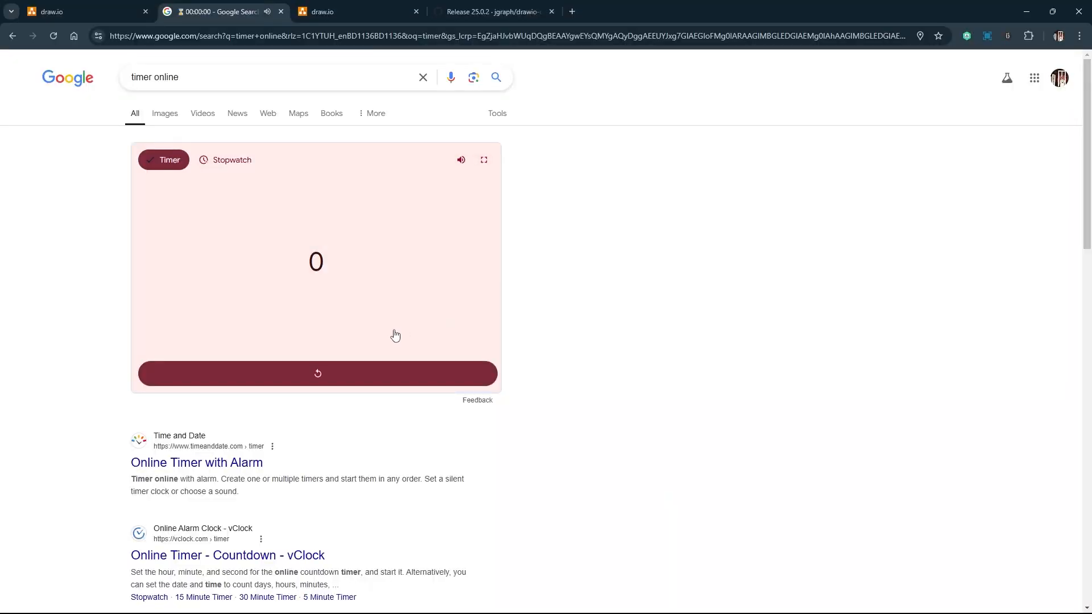
left_click(364, 372)
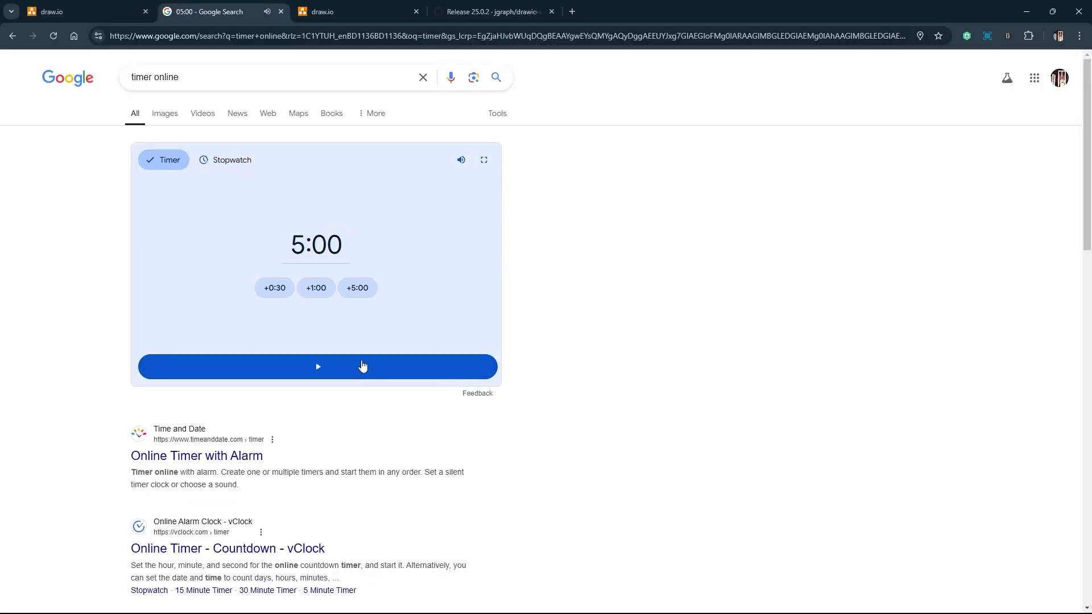
left_click(303, 247)
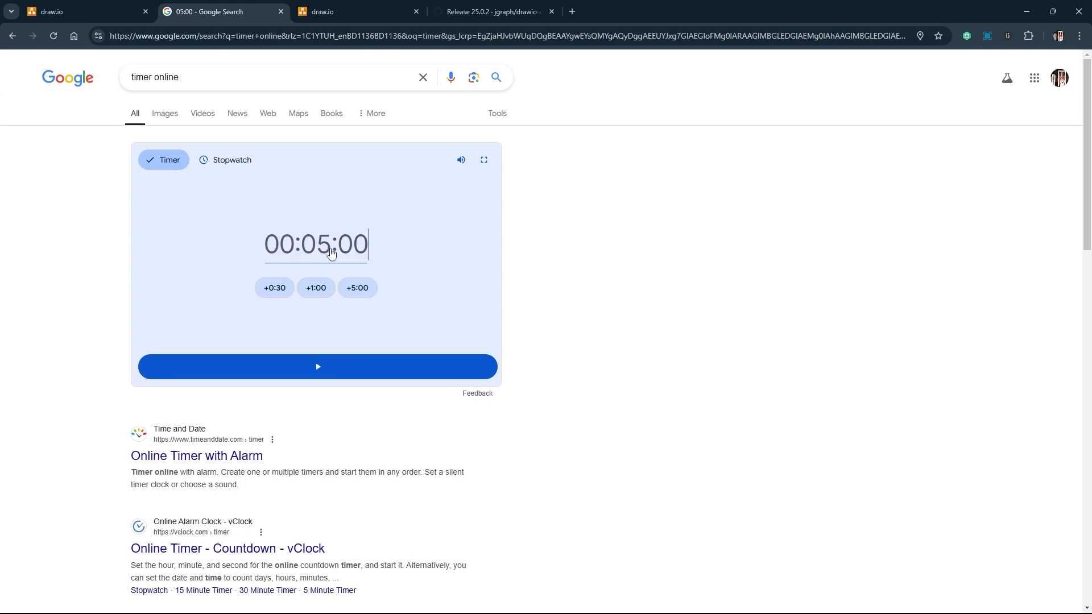
type("10:00")
key("Return")
left_click(284, 373)
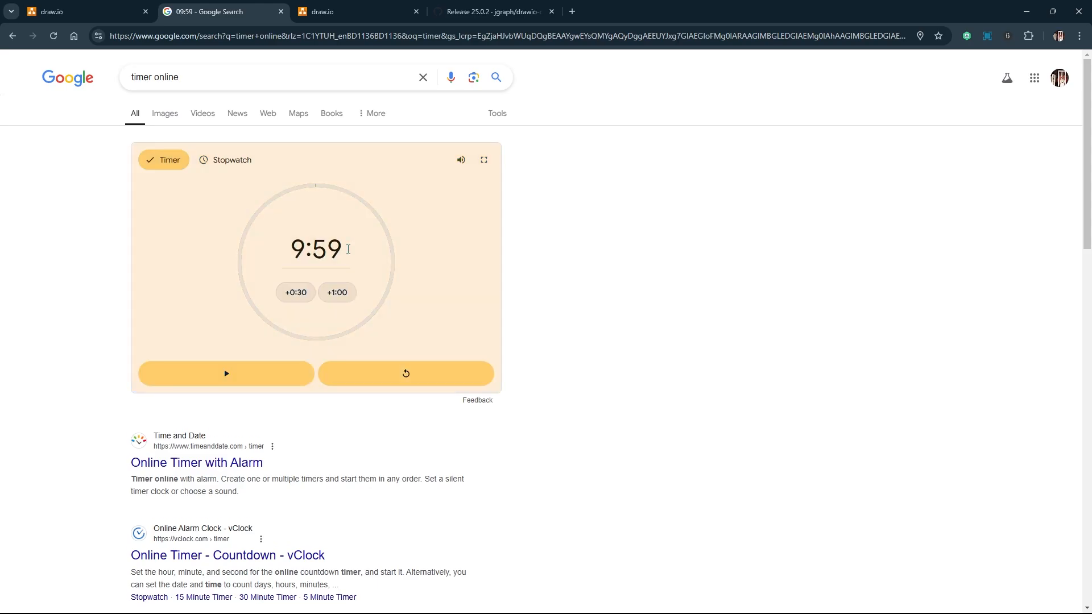
left_click(285, 376)
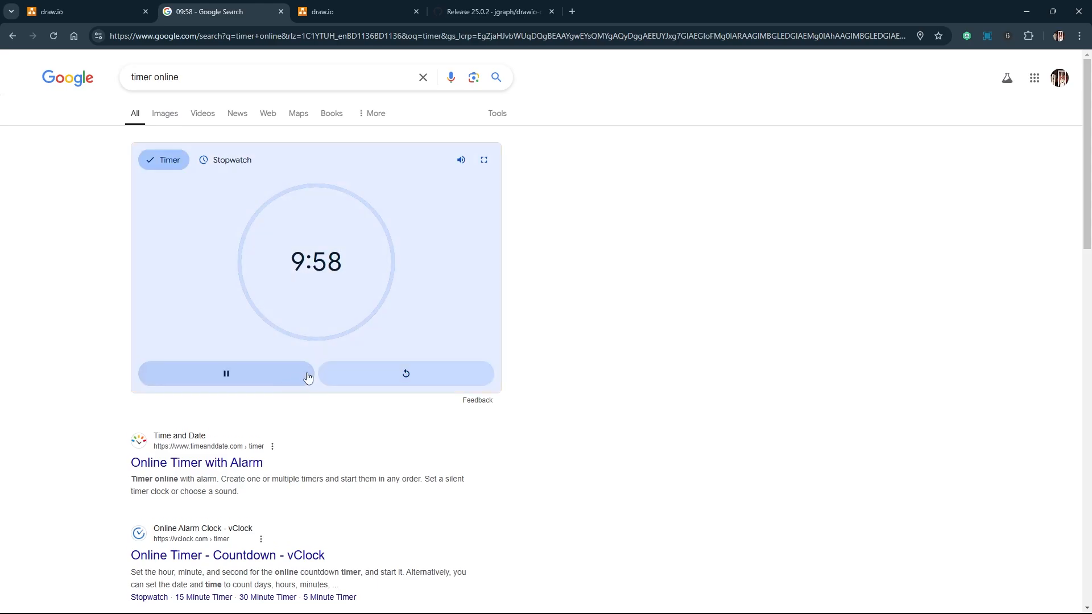
key("alt+Tab")
Step: Add a connected box beneath the first CFO subordinate box, move it toward the page's left edge and shrink it slightly
scroll(474, 376, "down", 4)
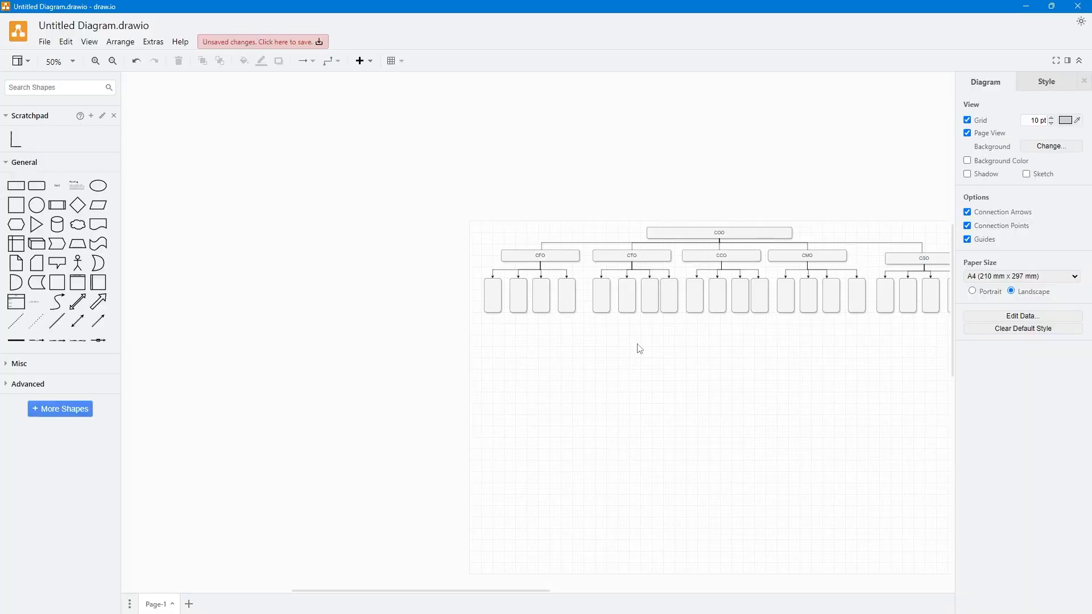
scroll(351, 321, "up", 4)
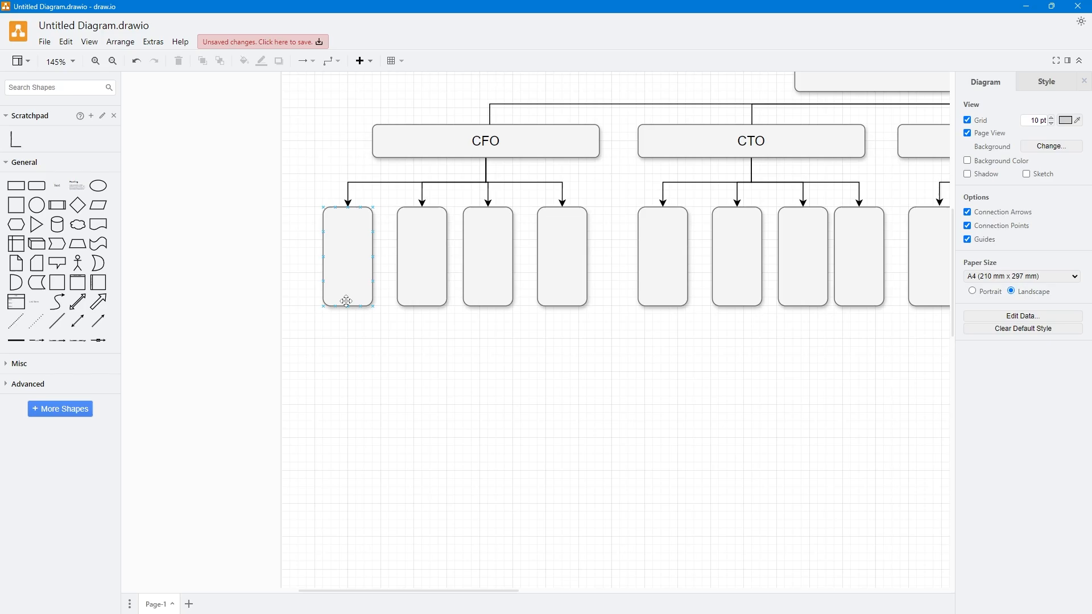
scroll(345, 318, "up", 5)
scroll(345, 336, "down", 5)
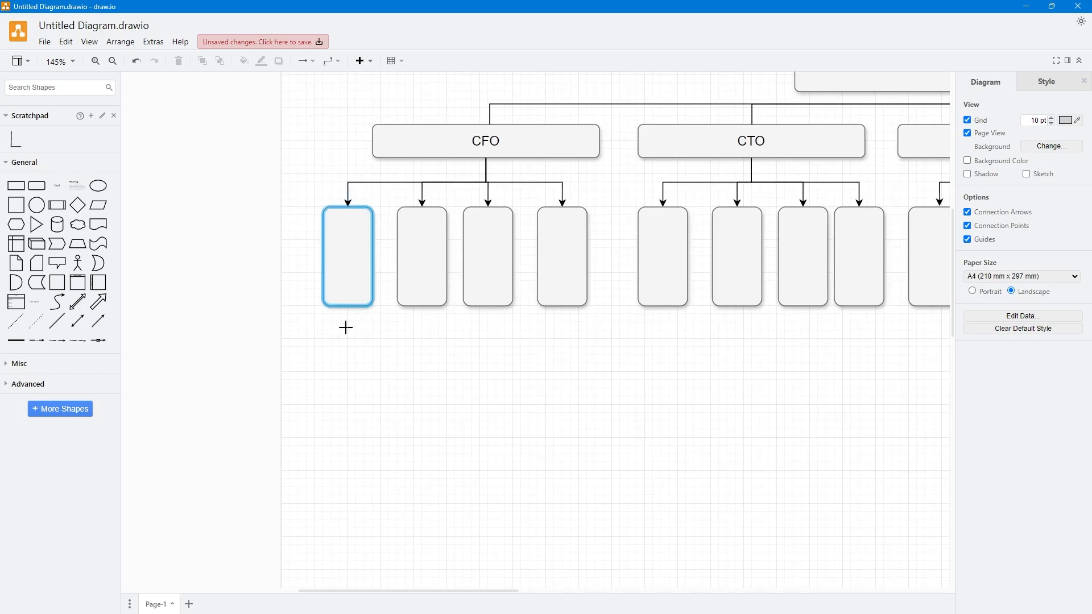
mouse_move(346, 325)
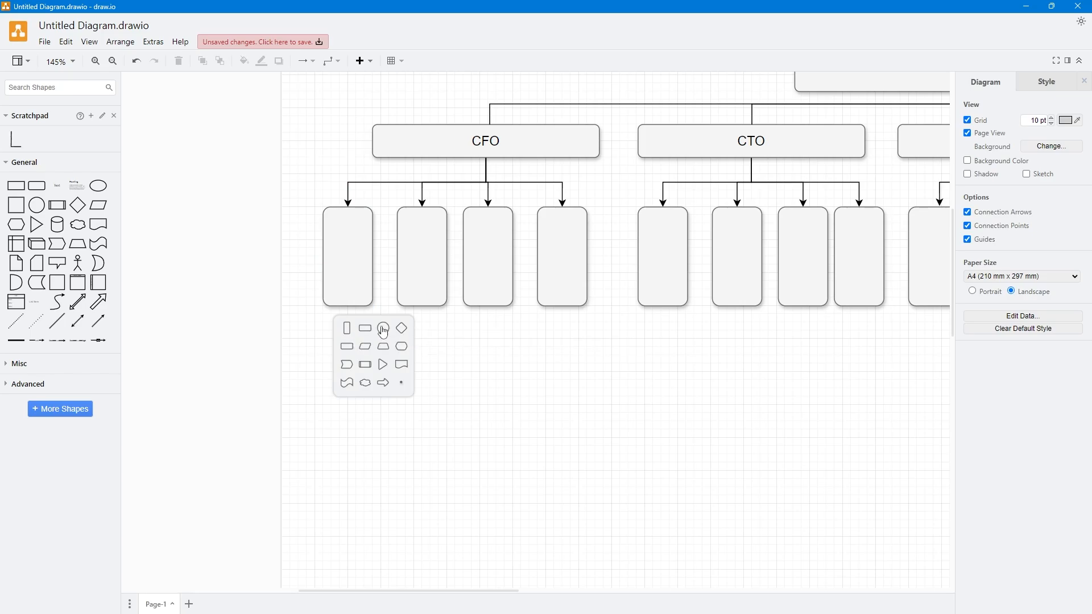
left_click(349, 335)
left_click_drag(341, 396, 314, 373)
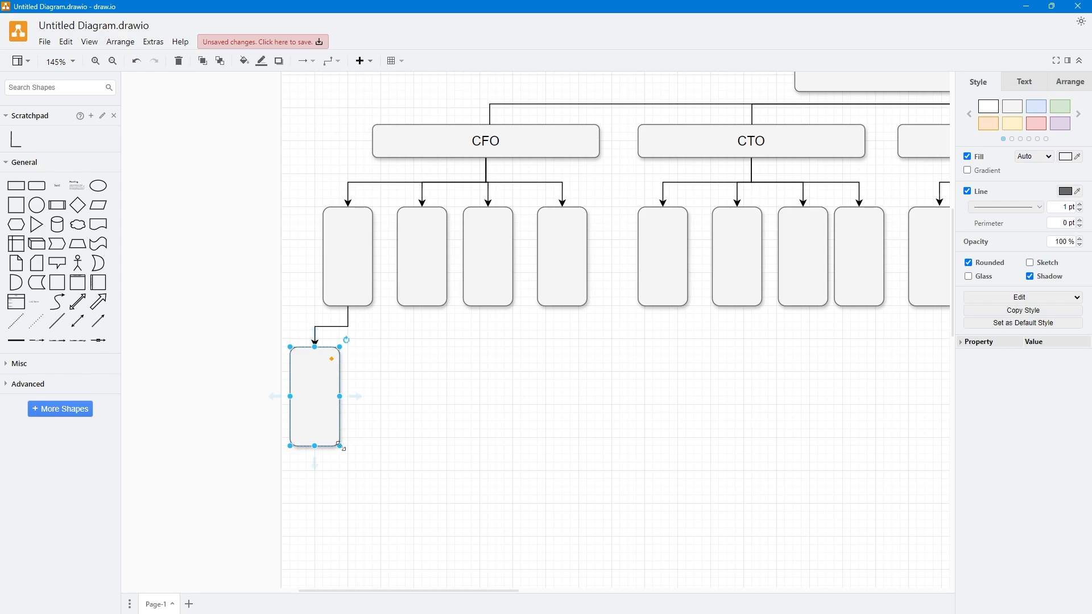
mouse_move(340, 446)
left_mouse_down()
mouse_move(341, 424)
mouse_move(333, 439)
left_mouse_up()
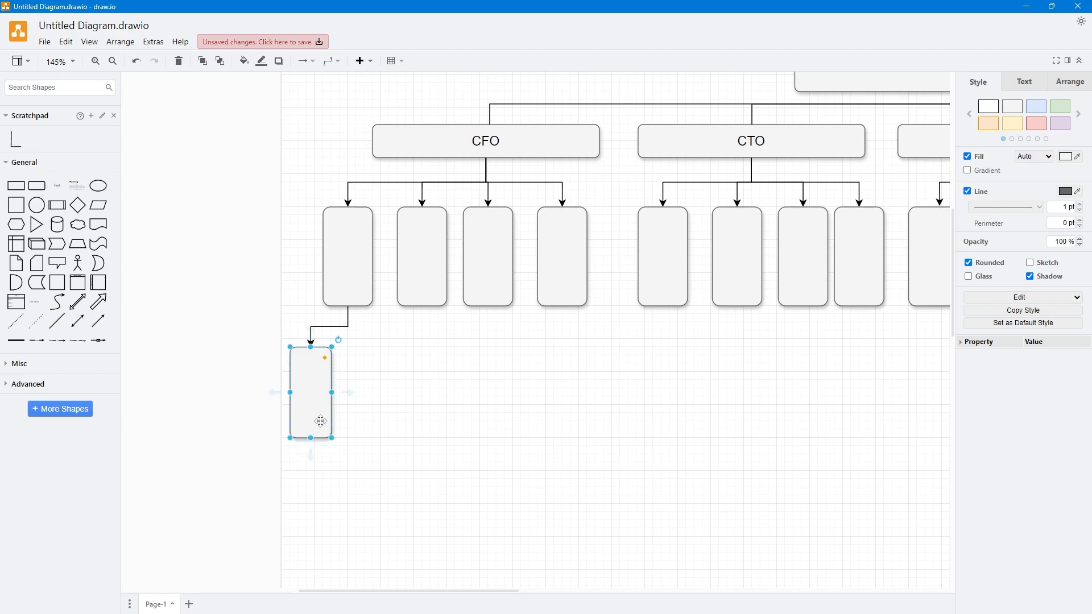
Step: Duplicate the small bottom-level box side by side to make a row of five adjoining boxes
left_click(348, 412)
left_click(317, 398)
left_click_drag(317, 398, 356, 405)
left_click_drag(357, 405, 396, 402)
left_click_drag(387, 400, 484, 395)
left_click(506, 361)
scroll(507, 362, "down", 1)
left_click(513, 447)
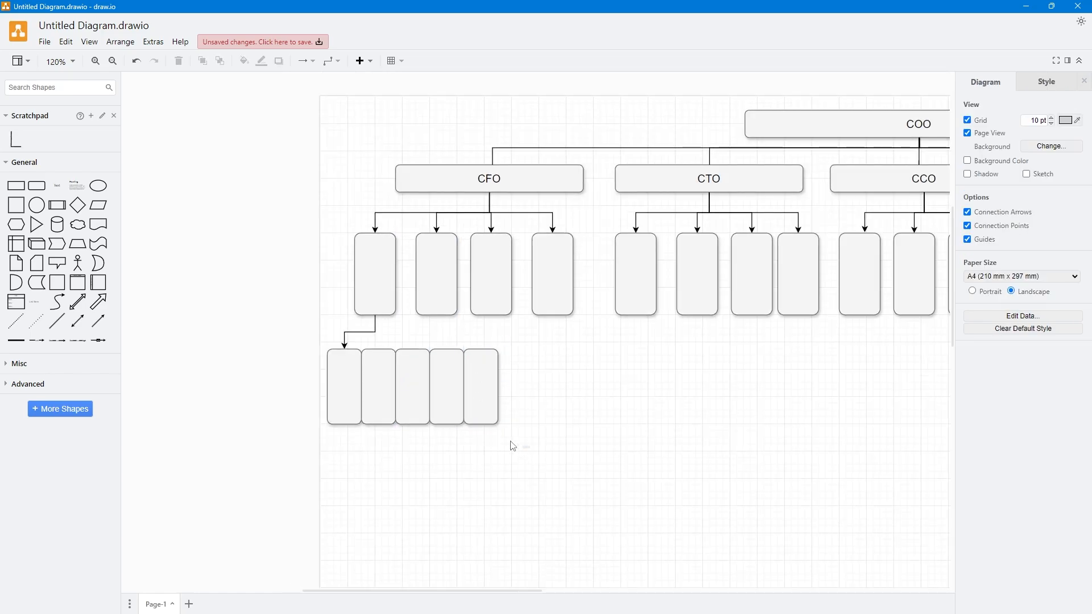
Step: Duplicate the five-box row, then the resulting ten boxes, to extend the bottom level to twenty adjoining boxes
left_click_drag(530, 449, 317, 351)
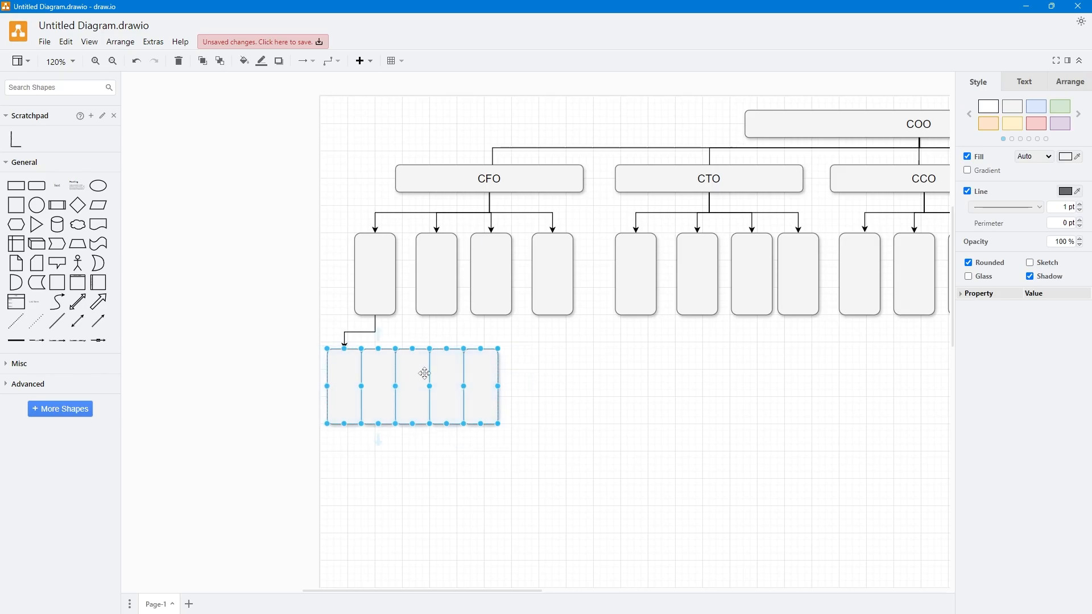
left_click_drag(450, 384, 616, 381)
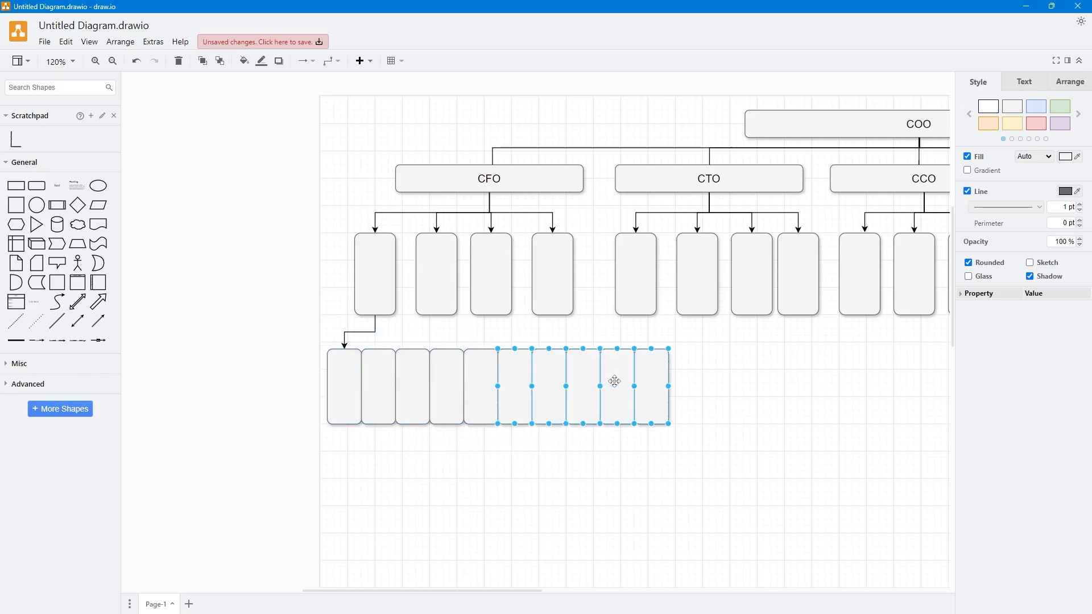
left_click_drag(553, 408, 309, 347)
scroll(531, 453, "down", 2)
left_click_drag(595, 412, 842, 410)
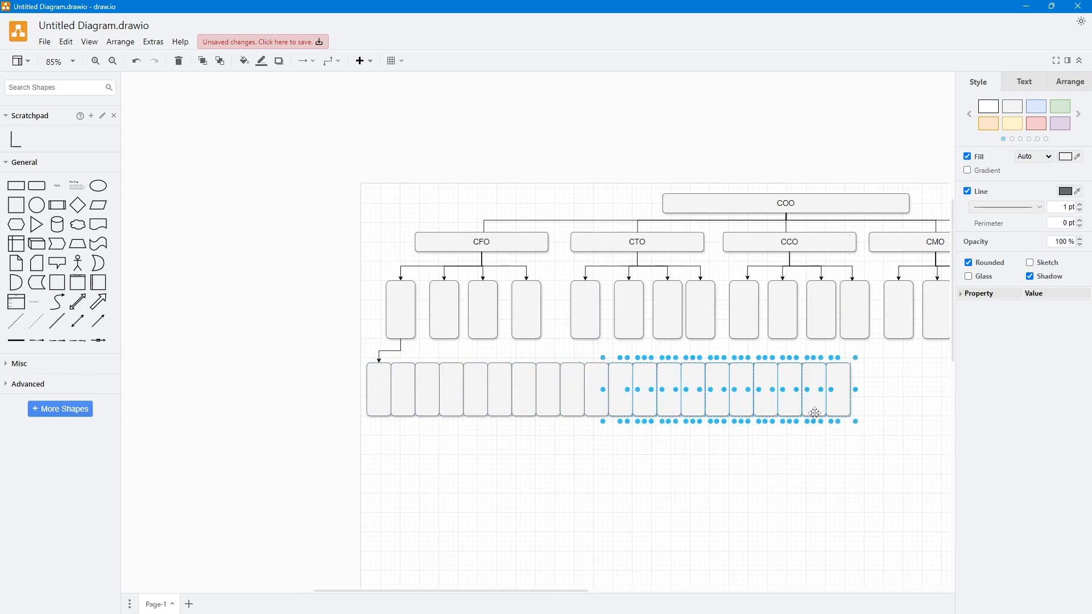
left_click(784, 445)
Step: Duplicate the twenty bottom-level boxes and place the copies directly at the right end of the row
scroll(807, 455, "down", 3)
left_click_drag(665, 430, 517, 409)
left_click_drag(672, 430, 341, 357)
left_click_drag(633, 392, 917, 393)
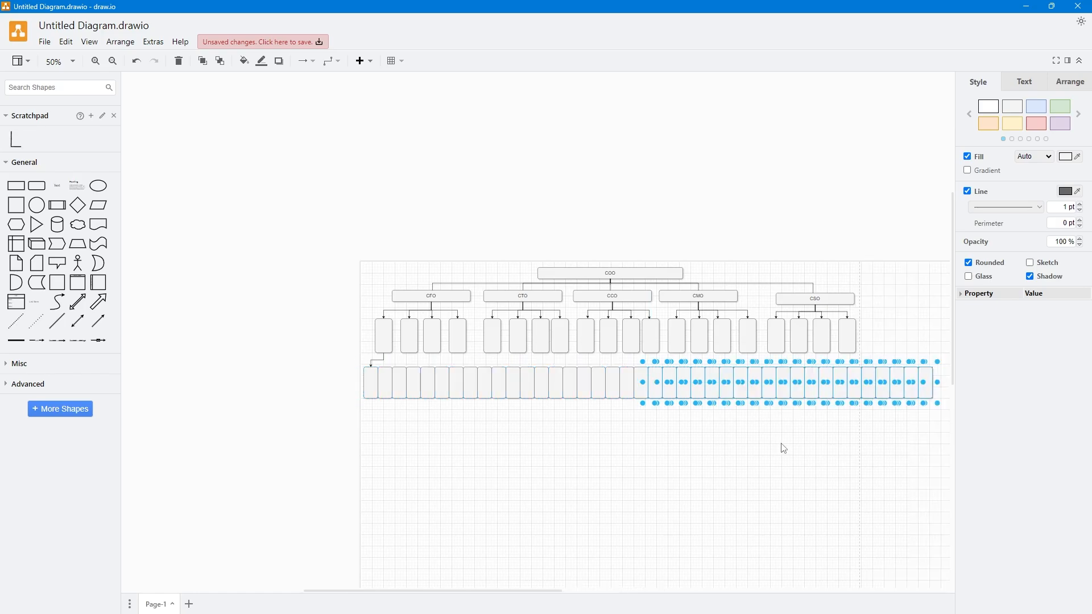
left_click(797, 446)
Step: Delete the six surplus boxes at the right end of the bottom row
left_click_drag(796, 445, 551, 458)
scroll(580, 309, "up", 3)
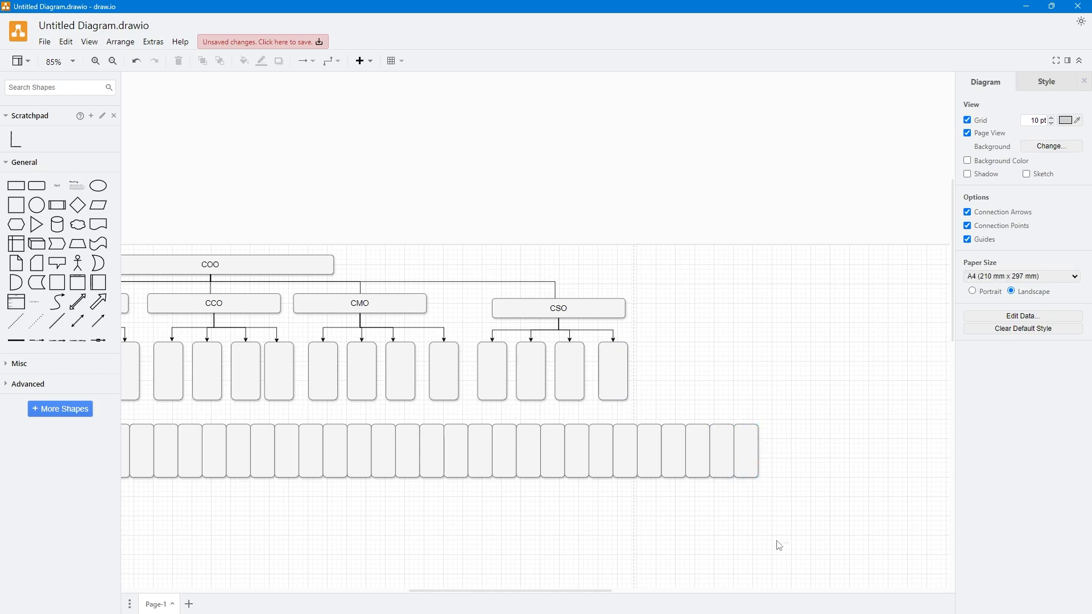
left_click_drag(779, 546, 610, 416)
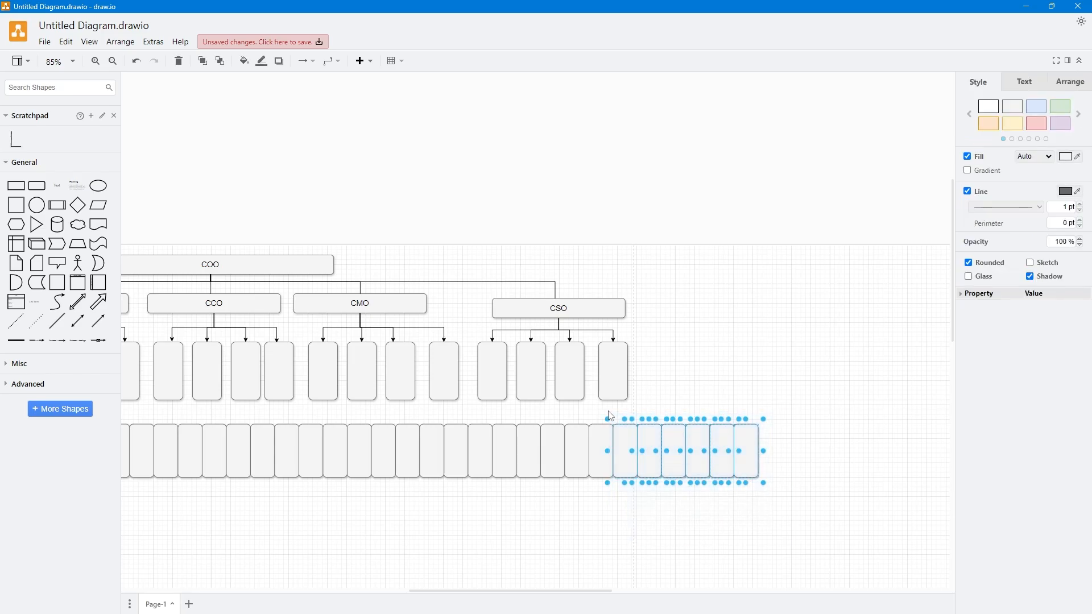
key("Delete")
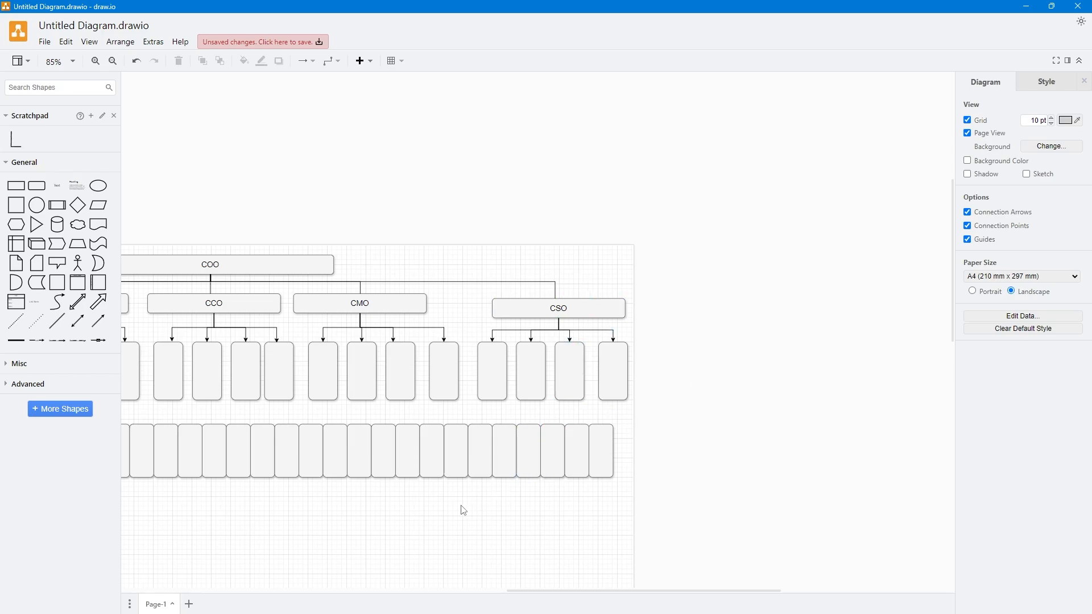
Step: Shift the entire bottom row of boxes slightly to the right within the page
left_click_drag(364, 490, 569, 439)
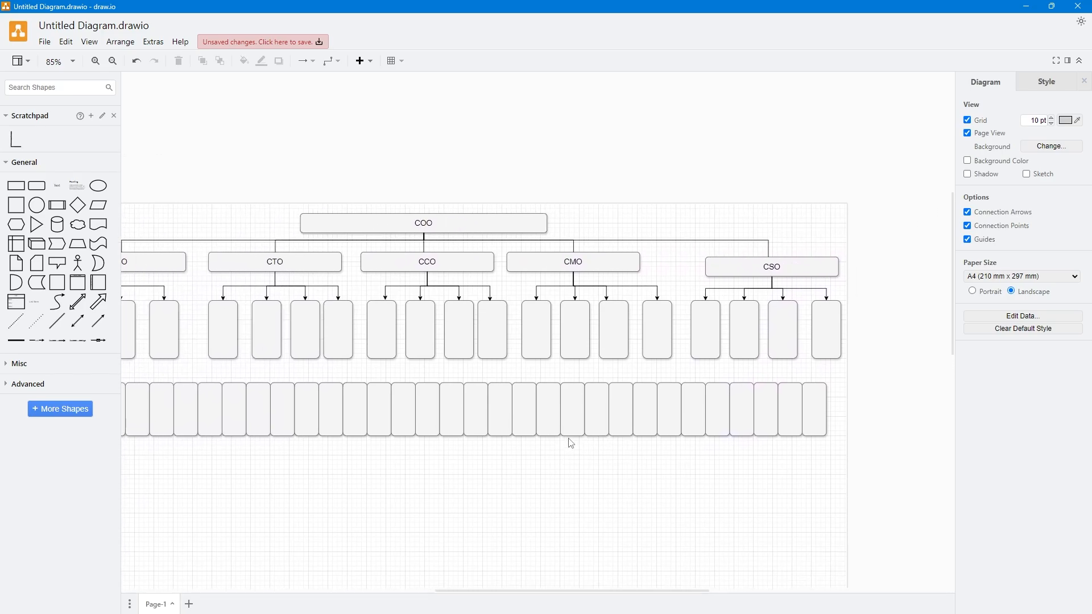
scroll(480, 429, "down", 1)
left_click_drag(363, 472, 479, 454)
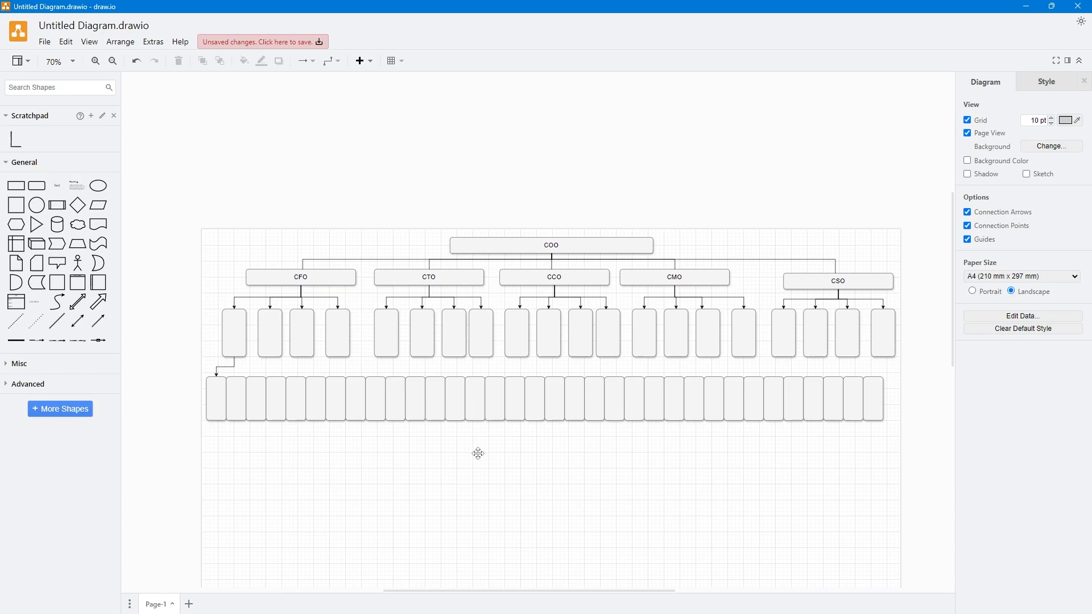
left_click_drag(894, 440, 196, 375)
left_click_drag(457, 410, 465, 411)
left_click(390, 471)
Step: Connect the first two CFO subordinate boxes with arrows to two bottom-row boxes each
scroll(458, 434, "up", 2)
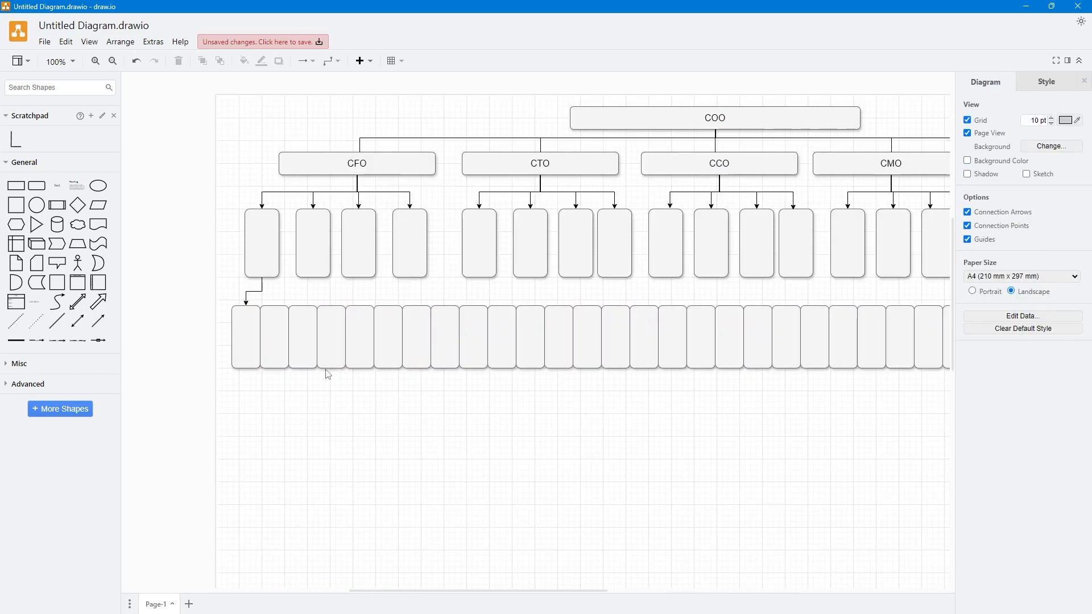
left_click_drag(301, 279, 365, 294)
scroll(335, 331, "up", 4)
scroll(345, 319, "down", 4)
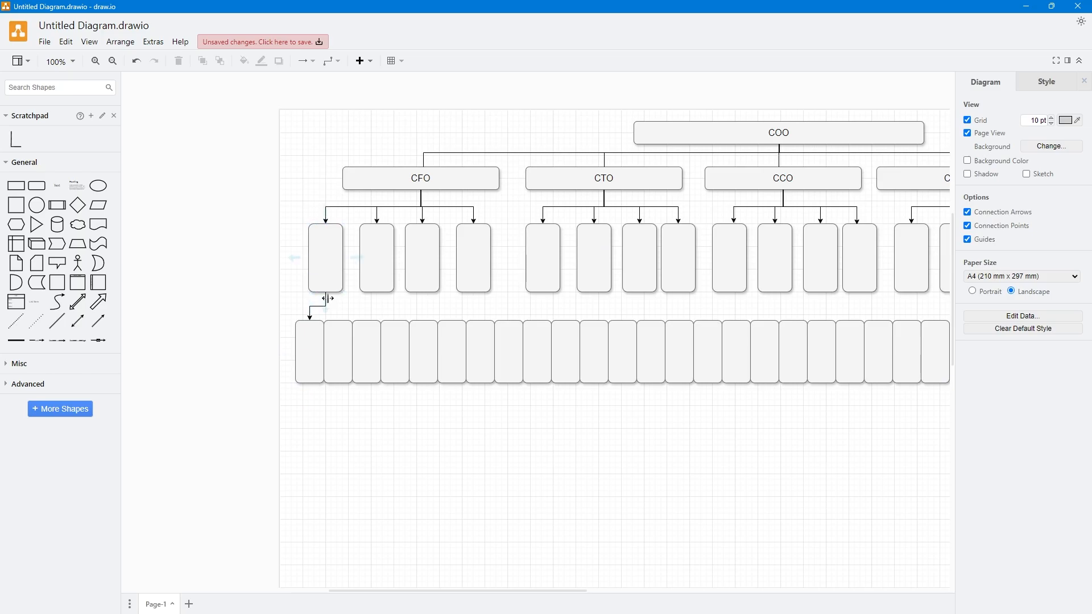
left_click_drag(328, 298, 366, 320)
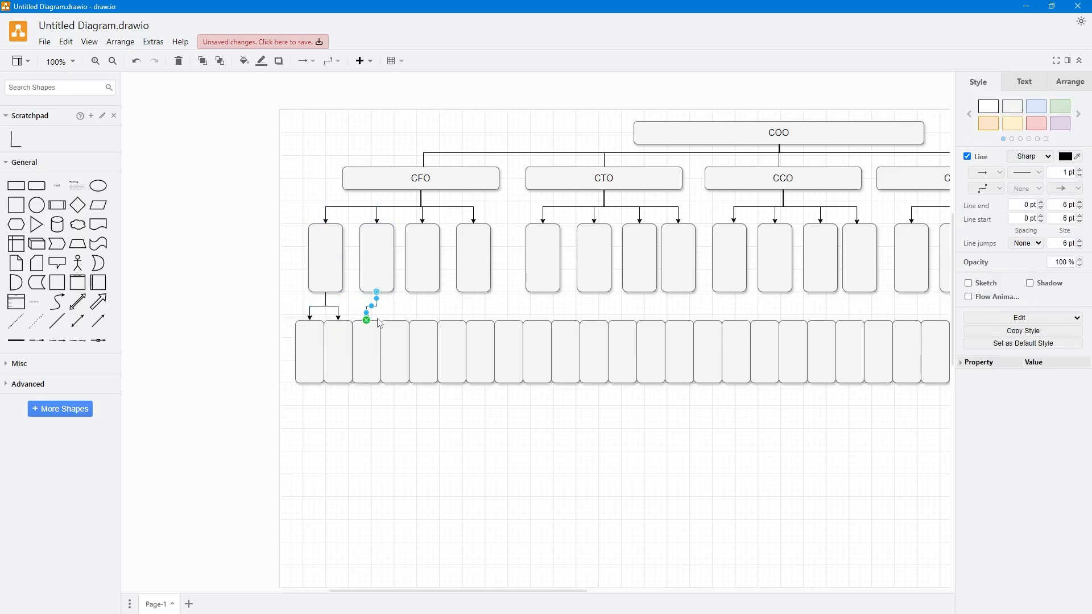
scroll(380, 324, "up", 3)
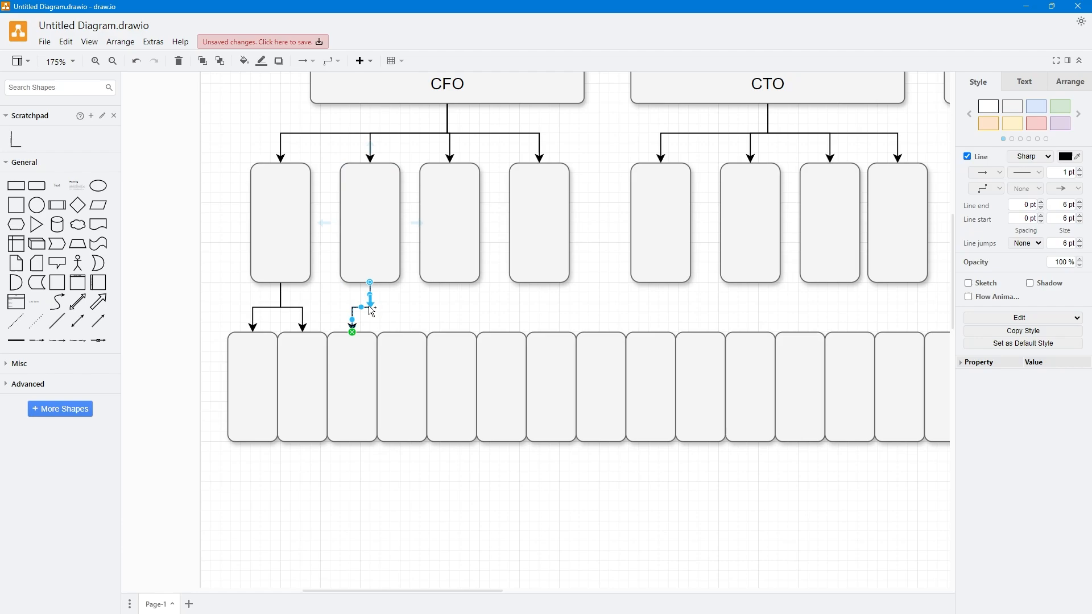
left_click_drag(373, 311, 405, 339)
Step: Connect the third and fourth CFO subordinate boxes with arrows to the next two bottom-row boxes each
left_click(452, 302)
left_click_drag(451, 302, 551, 329)
left_click(542, 305)
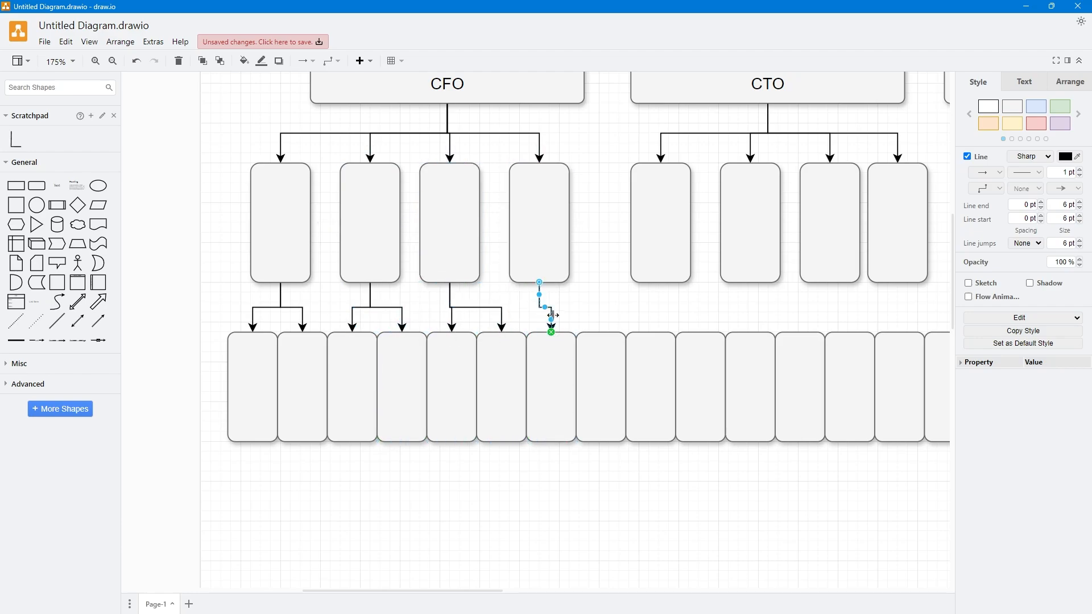
left_click_drag(588, 223, 596, 340)
left_click_drag(579, 223, 576, 312)
left_click(582, 296)
Step: Connect the first two CTO subordinate boxes with arrows to the next two bottom-row boxes each
scroll(583, 295, "right", 5)
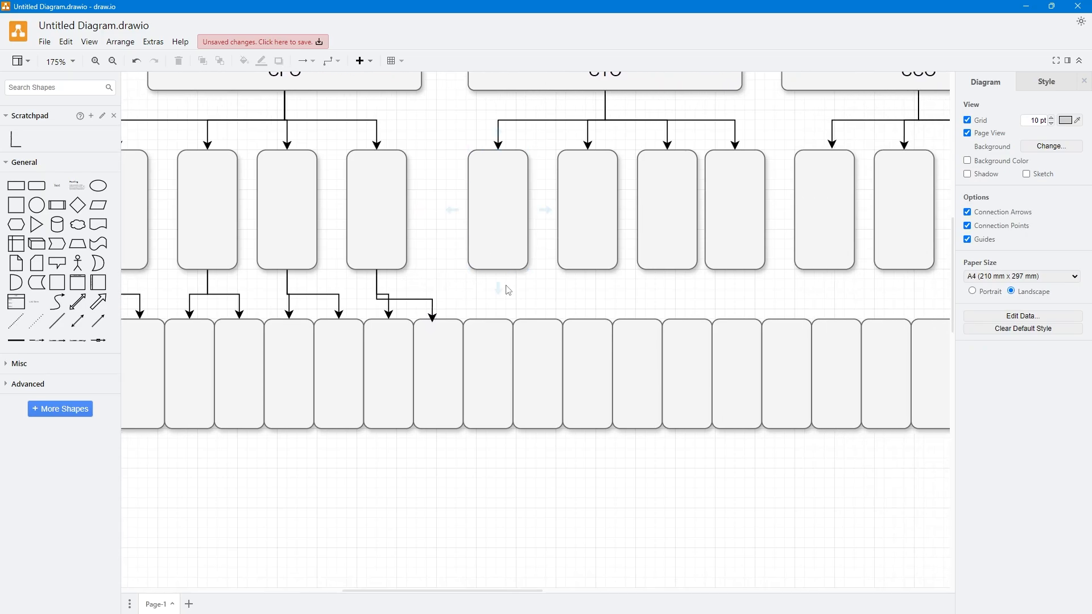
left_click_drag(502, 285, 548, 335)
scroll(508, 285, "up", 3)
scroll(534, 281, "right", 4)
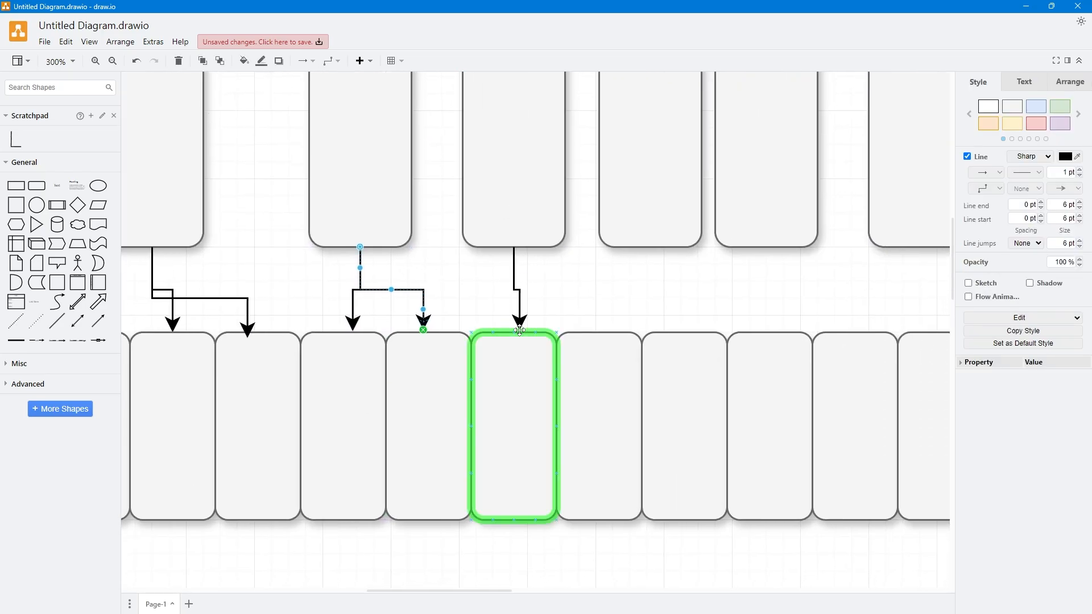
left_click(515, 272)
left_click_drag(514, 272, 595, 332)
Step: Connect the third CTO subordinate box to the next two bottom-row boxes and the fourth to one box
mouse_move(605, 290)
left_mouse_down()
mouse_move(359, 275)
mouse_move(434, 320)
left_mouse_up()
left_click_drag(405, 259, 525, 316)
left_click_drag(490, 130, 475, 267)
left_click_drag(522, 258, 601, 315)
left_click_drag(560, 274, 566, 251)
left_click(618, 255)
Step: Connect the first CCO subordinate box to the next two bottom-row boxes and the second to one box
left_click_drag(676, 256, 689, 317)
left_click_drag(690, 285, 482, 291)
mouse_move(538, 136)
left_mouse_down()
mouse_move(571, 323)
mouse_move(509, 288)
left_mouse_up()
mouse_move(614, 277)
left_mouse_down()
mouse_move(463, 275)
mouse_move(503, 321)
left_mouse_up()
Step: Connect the third CCO subordinate box to the next two bottom-row boxes and the fourth to one box
left_click_drag(588, 258, 589, 319)
left_click_drag(659, 278, 595, 278)
mouse_move(596, 135)
left_mouse_down()
mouse_move(599, 310)
mouse_move(609, 321)
left_mouse_up()
left_click_drag(592, 135, 571, 280)
left_click_drag(642, 258, 692, 321)
Step: Connect the first two CMO subordinate boxes with arrows to the next two bottom-row boxes each
left_click_drag(762, 278, 570, 282)
mouse_move(608, 262)
left_mouse_down()
mouse_move(590, 323)
mouse_move(679, 325)
left_mouse_up()
left_click_drag(759, 273, 569, 291)
left_click_drag(553, 280, 563, 342)
mouse_move(623, 159)
left_mouse_down()
mouse_move(652, 344)
mouse_move(609, 310)
left_mouse_up()
left_click(611, 282)
Step: Connect the third CMO subordinate box with arrows to the next two bottom-row boxes, routing the second arrow below the box
left_click_drag(644, 225, 417, 217)
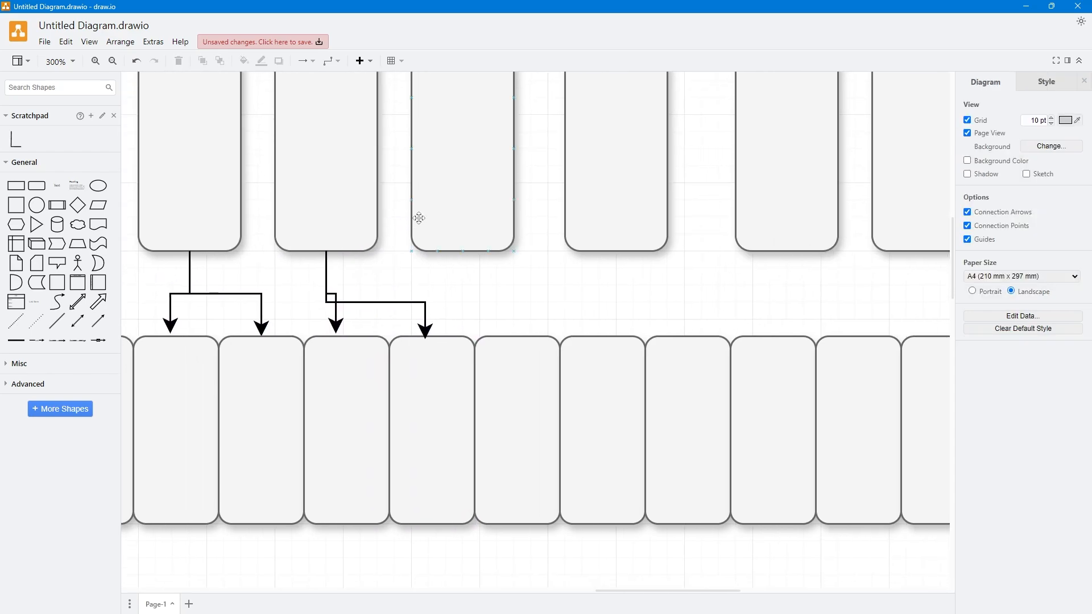
left_click_drag(463, 263, 504, 336)
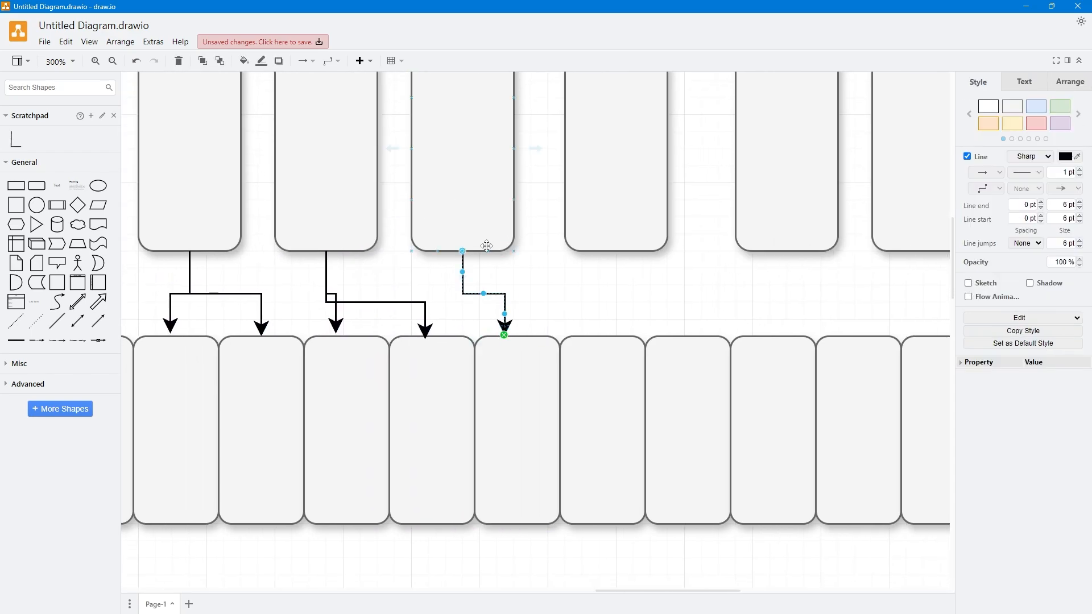
left_click_drag(535, 148, 602, 347)
left_click_drag(559, 148, 520, 302)
left_click(531, 274)
Step: Connect the fourth CMO subordinate box with an arrow to the next free bottom-row box
scroll(515, 264, "down", 7)
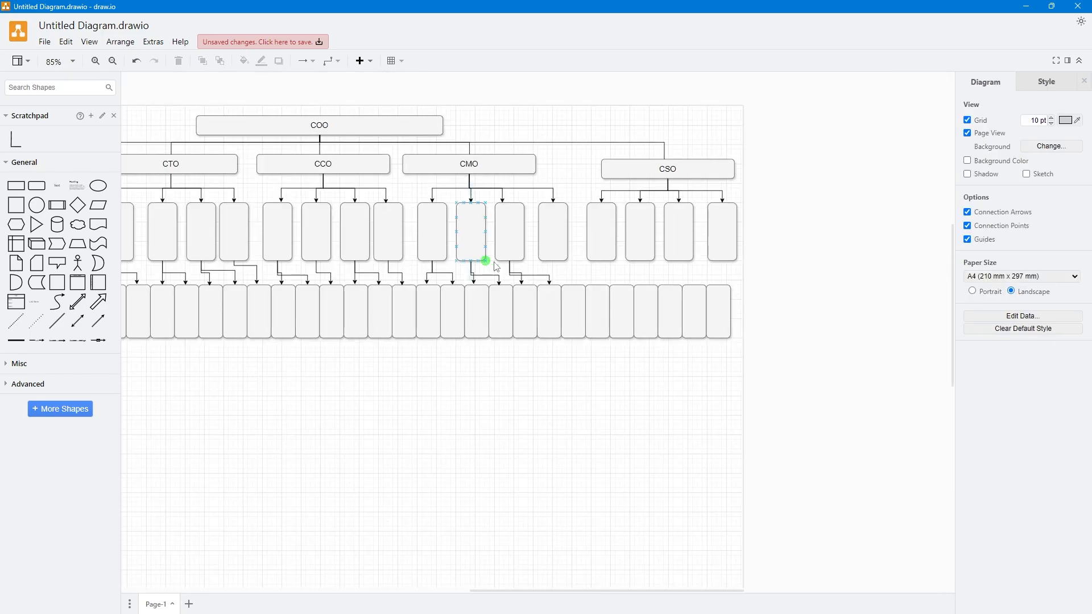
scroll(556, 273, "up", 3)
scroll(568, 246, "up", 6)
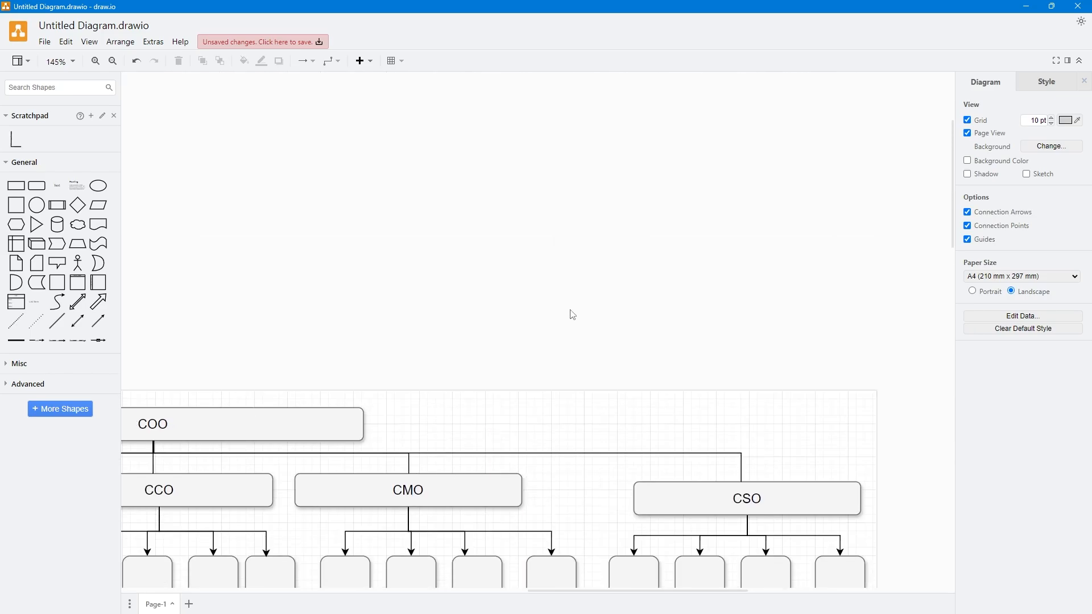
scroll(571, 312, "down", 4)
left_click(572, 342)
scroll(574, 345, "down", 5)
scroll(585, 149, "down", 1)
scroll(556, 102, "up", 3)
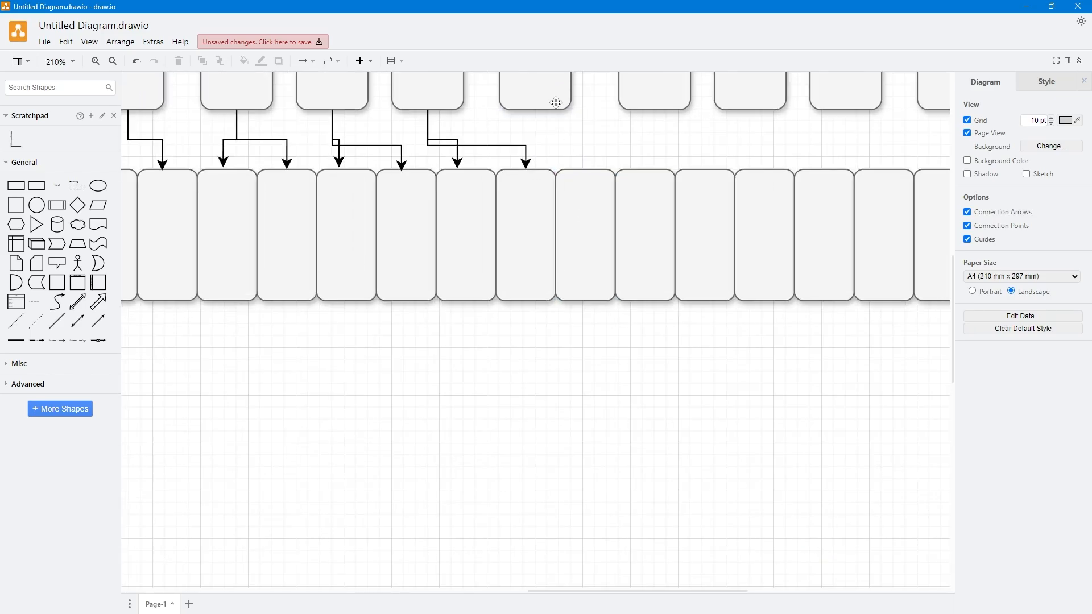
left_click_drag(536, 120, 584, 169)
Step: Connect the first two CSO subordinate boxes with arrows to the next two bottom-row boxes each
left_click_drag(607, 132, 511, 231)
left_click_drag(520, 184, 562, 224)
left_click_drag(607, 160, 573, 224)
left_click_drag(591, 186, 537, 197)
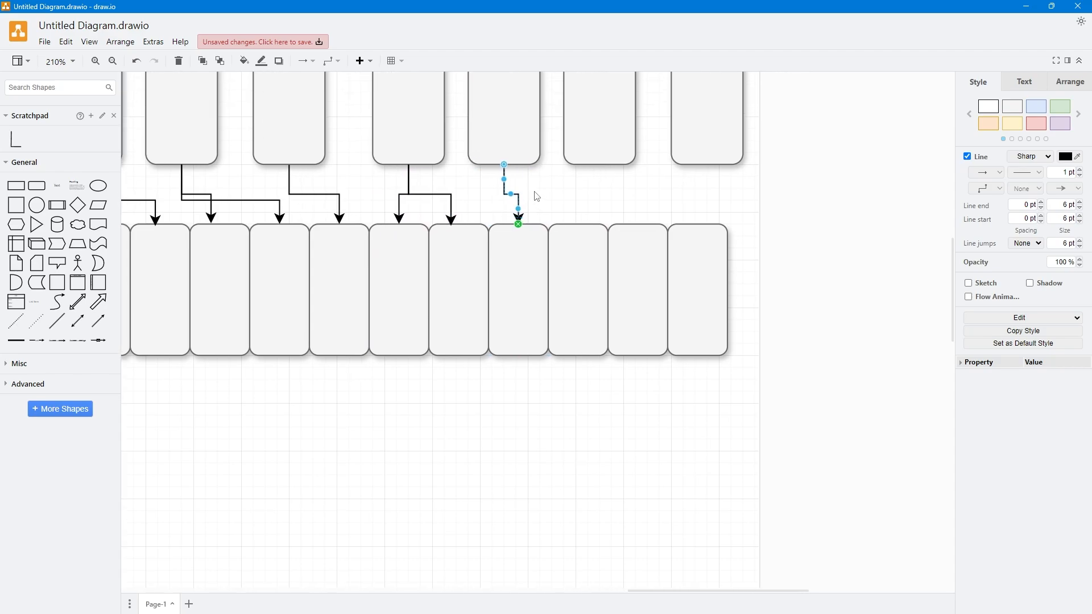
left_click_drag(549, 93, 578, 223)
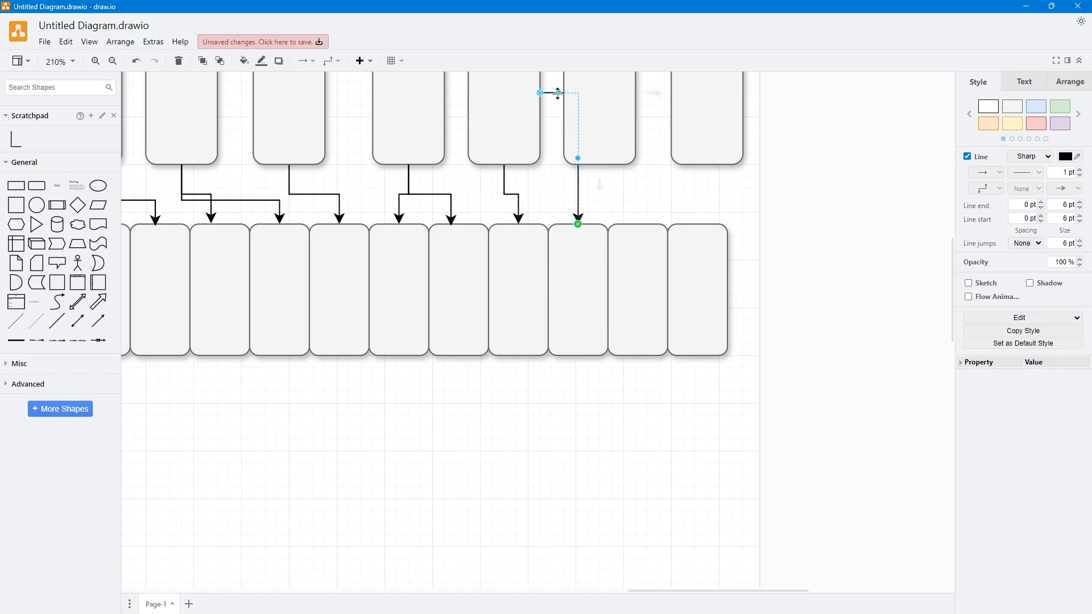
left_click_drag(558, 94, 542, 227)
left_click(589, 185)
Step: Connect the third and fourth CSO subordinate boxes to the last two bottom-row boxes, one arrow each
scroll(590, 184, "right", 3)
left_click(484, 155)
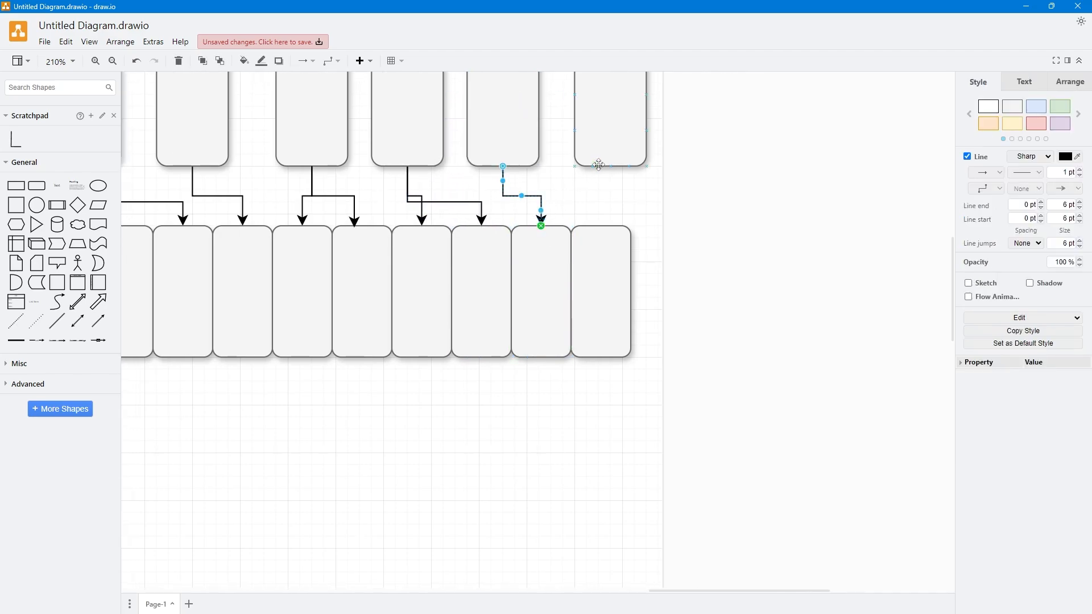
left_click_drag(611, 186, 606, 227)
left_click(580, 207)
Step: Color the CFO box, its four subordinate boxes and the bottom-row boxes beneath them light blue
scroll(575, 208, "down", 7)
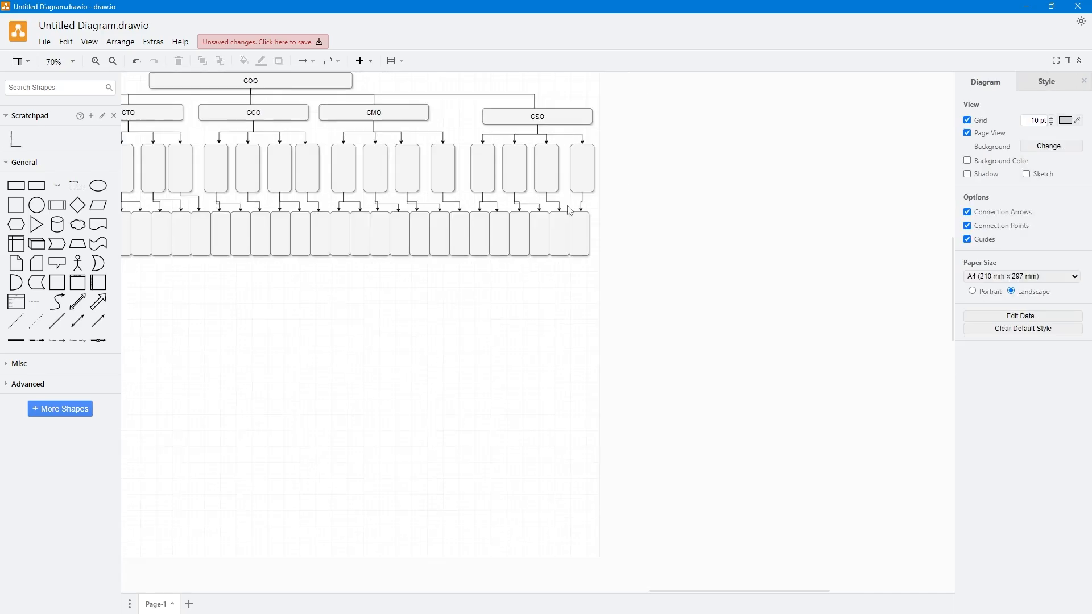
left_click_drag(240, 284, 403, 311)
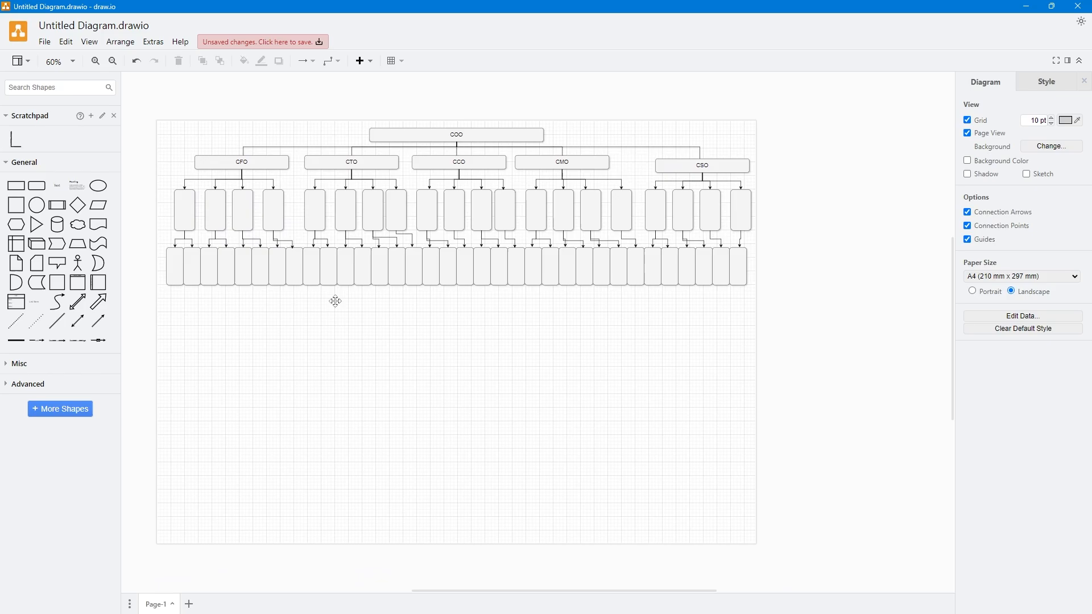
left_click_drag(335, 302, 430, 304)
scroll(423, 294, "up", 2)
scroll(452, 298, "down", 2)
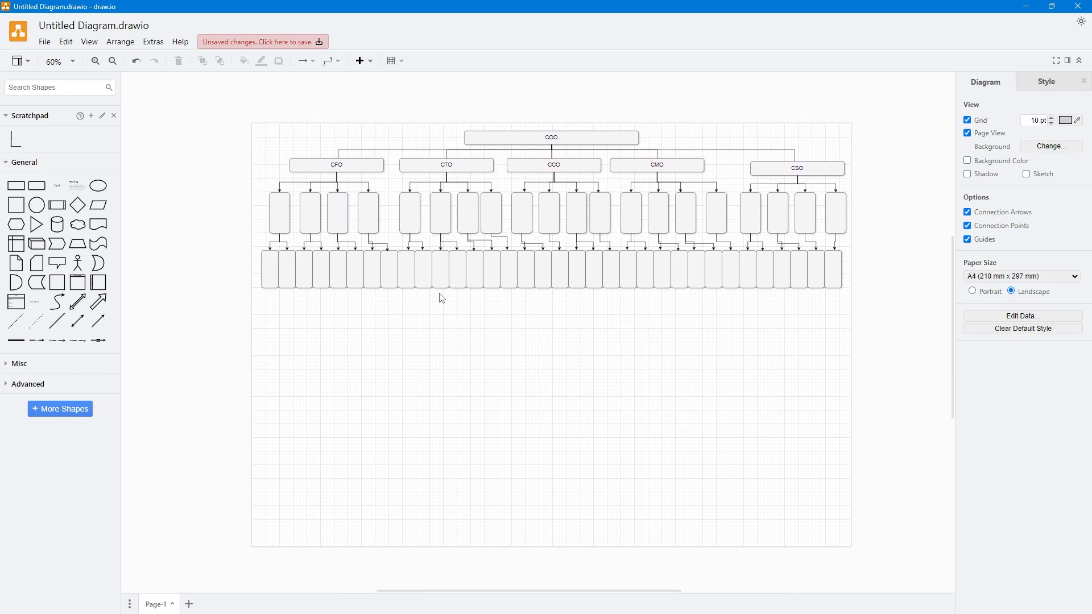
left_click(522, 143)
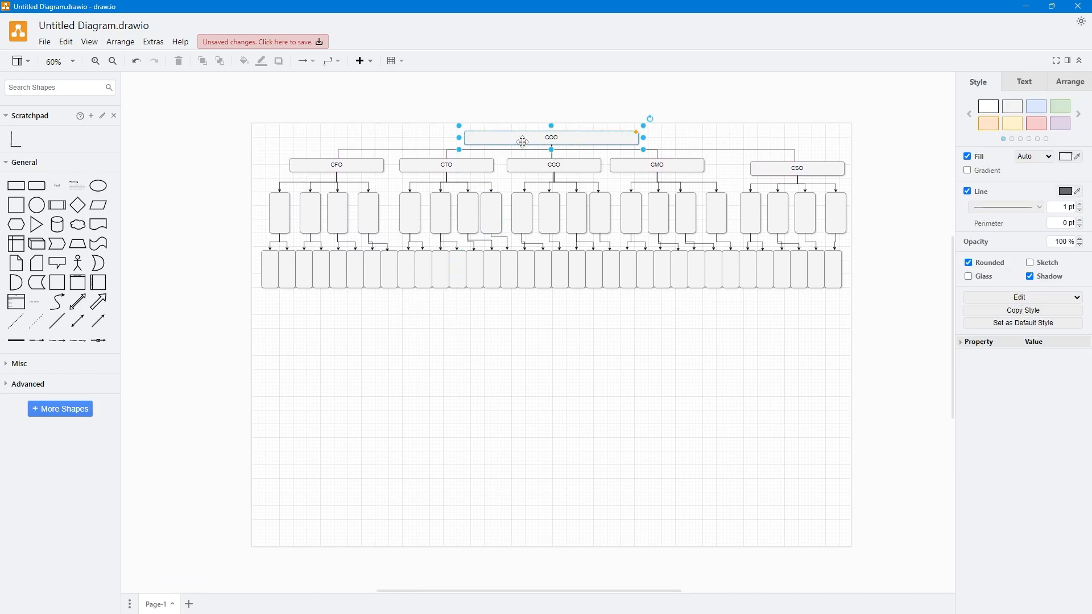
left_click(372, 166)
left_click_drag(246, 193, 207, 180)
left_click(1036, 107)
left_click(688, 108)
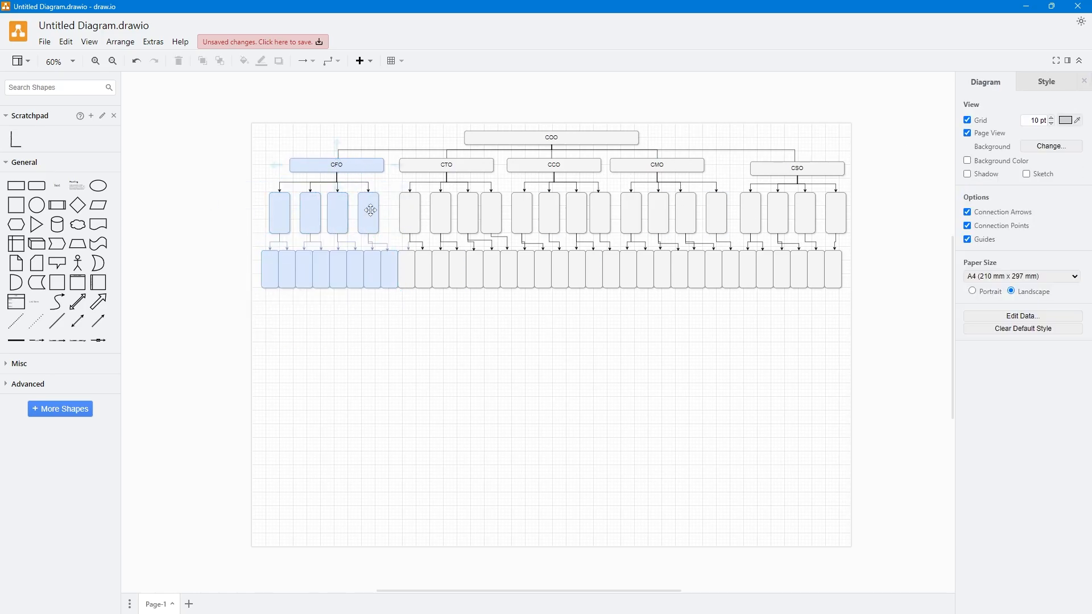
Step: Apply the light red style to the CTO box, its subordinate and bottom-row boxes and their connectors
left_click_drag(386, 126, 520, 322)
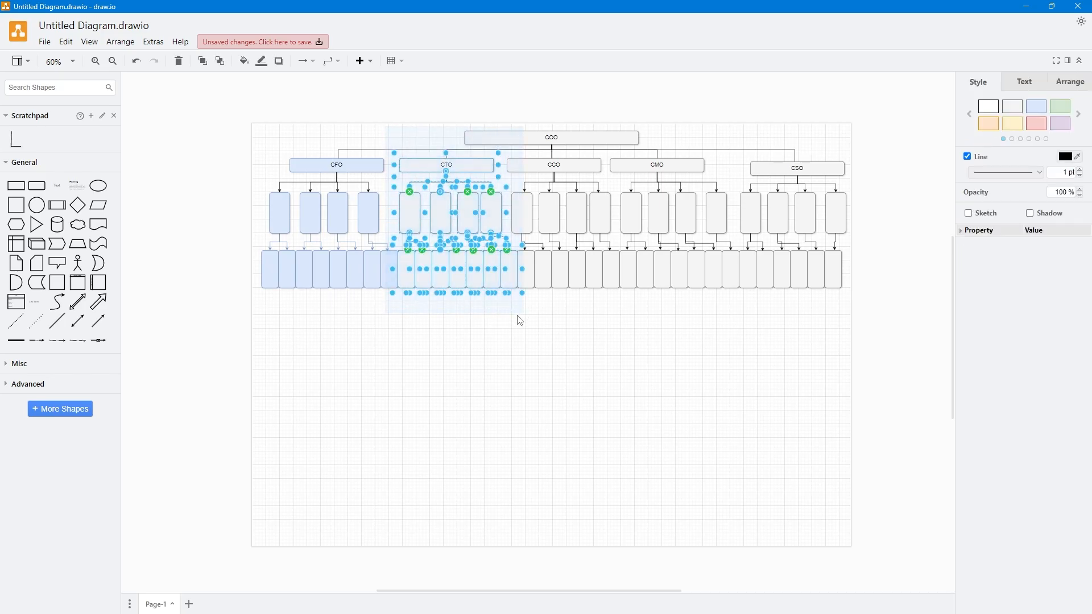
left_click(1037, 123)
left_click(679, 385)
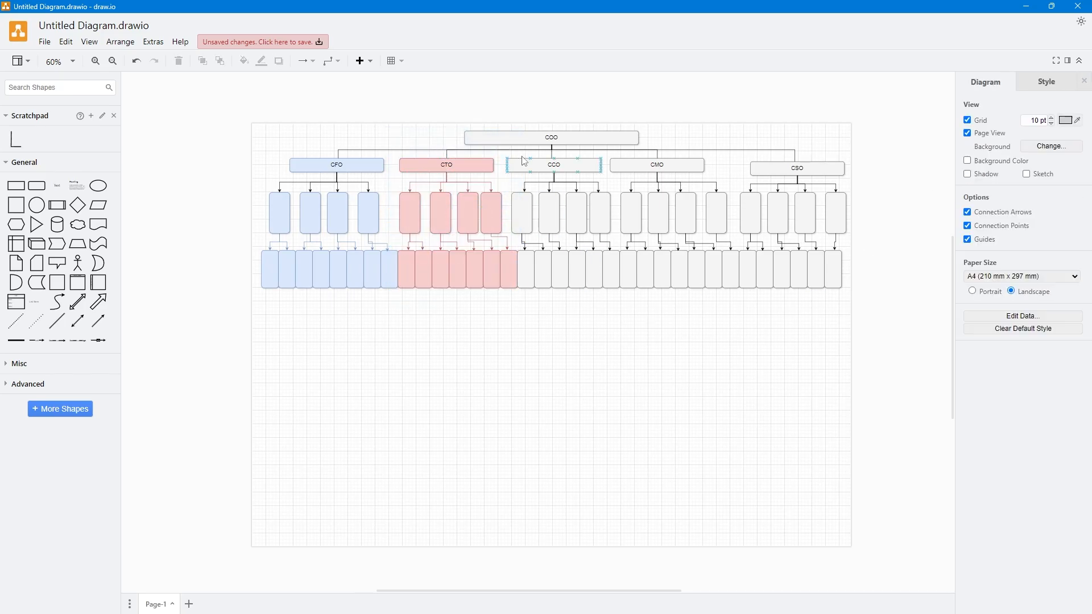
Step: Apply the light green style to the CCO branch and its connectors, keeping the last CTO bottom-row box light red
scroll(503, 150, "up", 3)
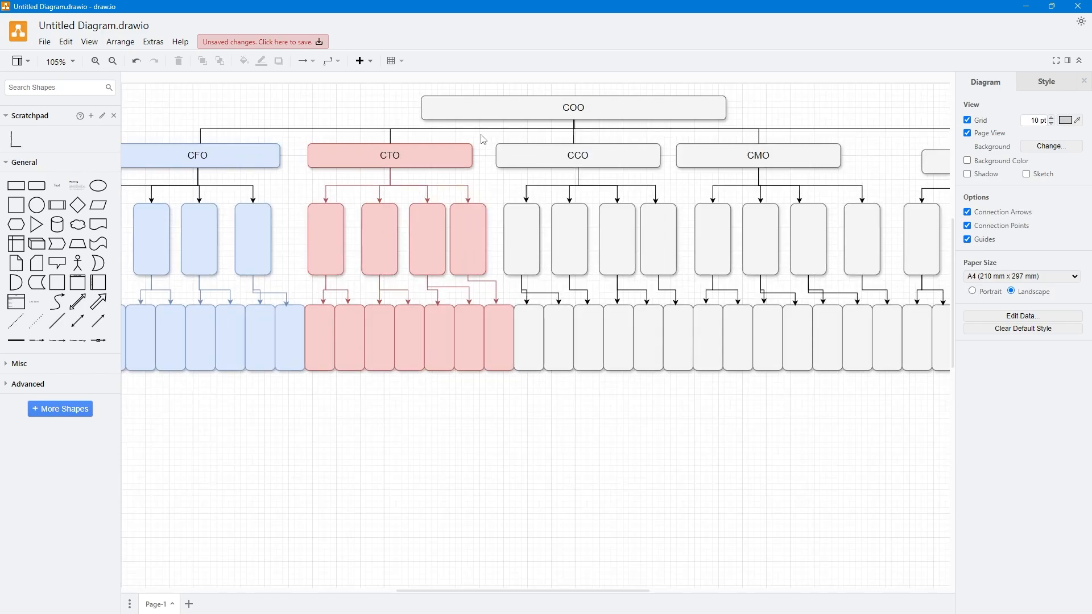
left_click_drag(481, 135, 705, 389)
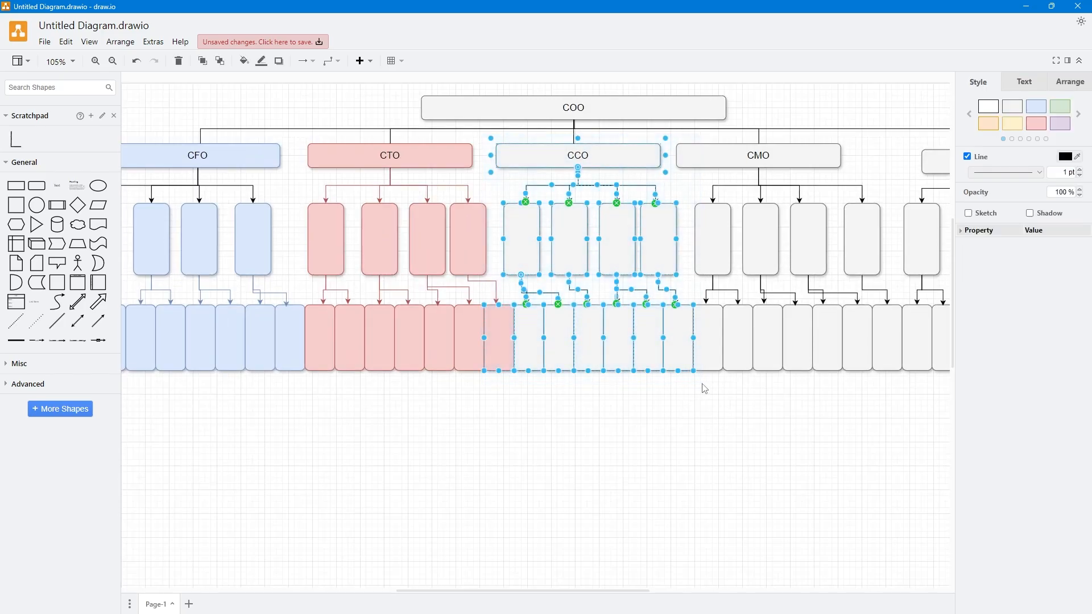
left_click(1065, 106)
left_click(635, 462)
left_click(490, 333)
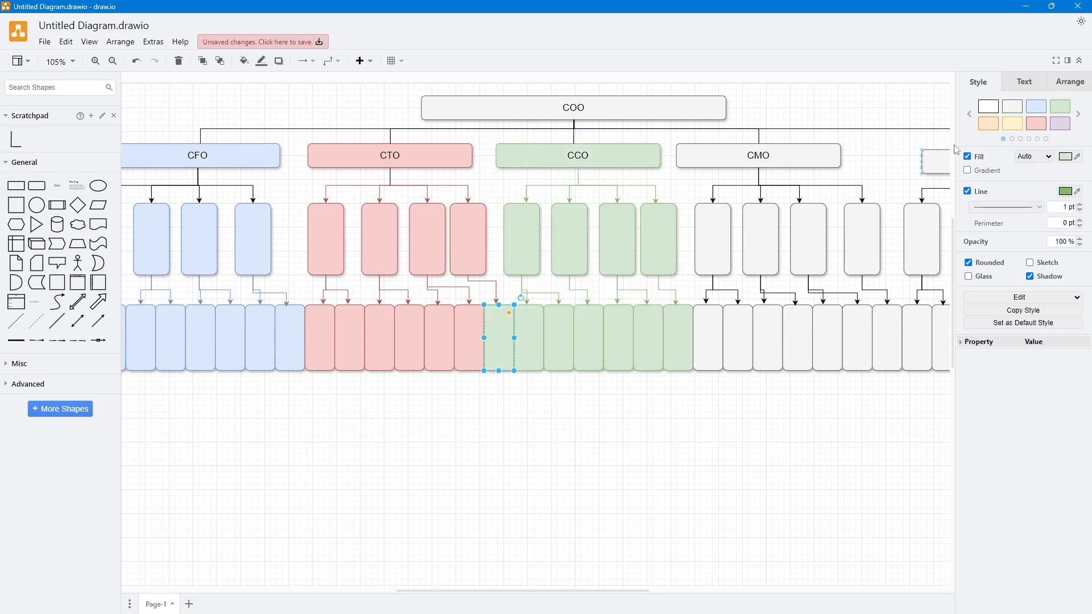
left_click(1038, 124)
left_click(646, 475)
Step: Apply the light purple style to the CMO box, its subordinate and bottom-row boxes and their connectors
scroll(587, 434, "right", 5)
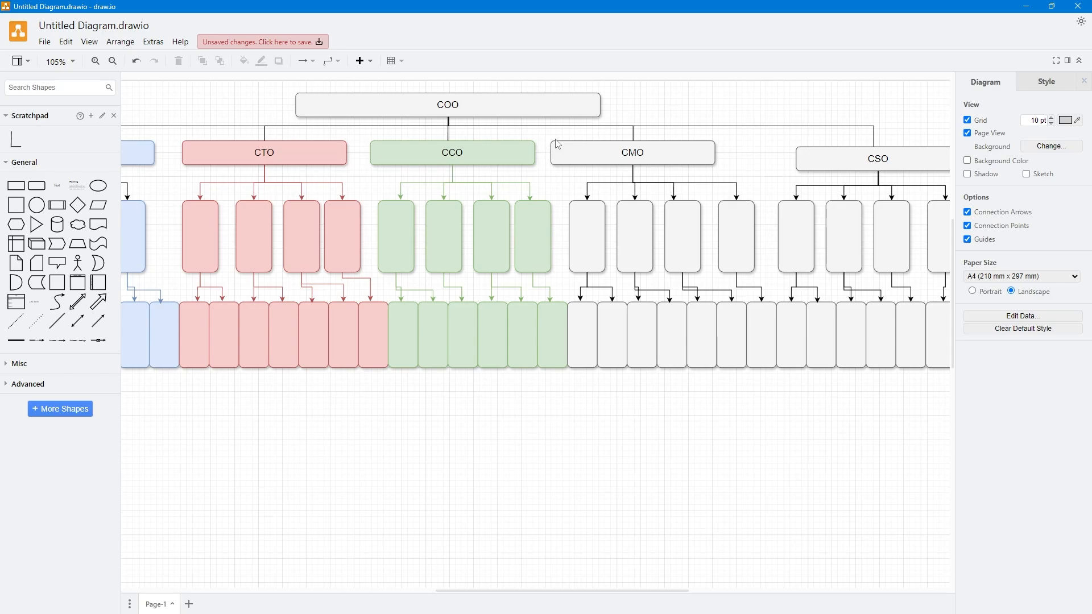
left_click_drag(546, 135, 790, 391)
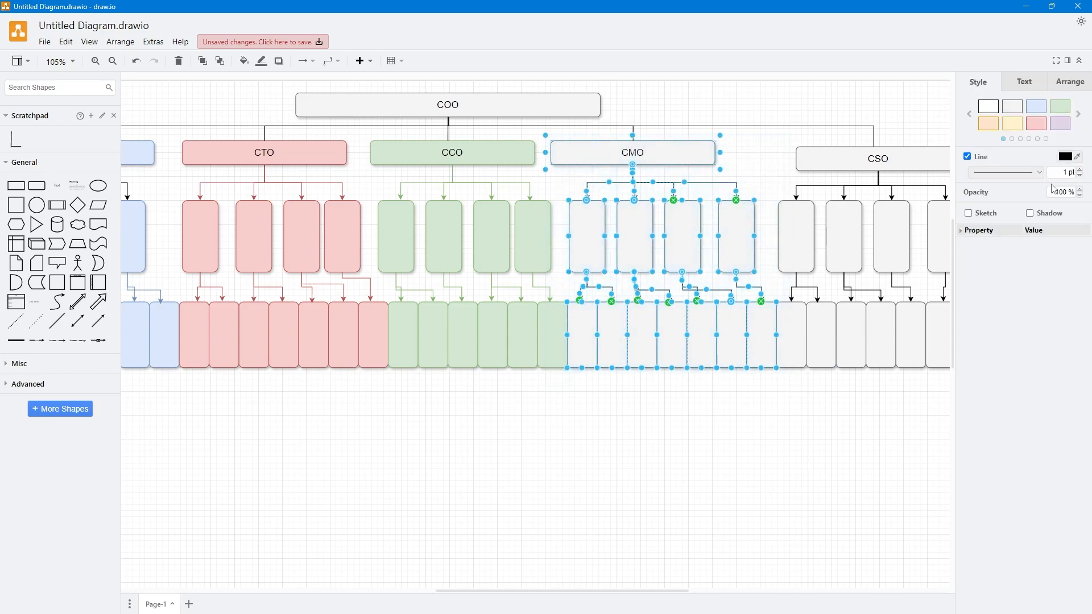
left_click(1061, 124)
left_click(717, 469)
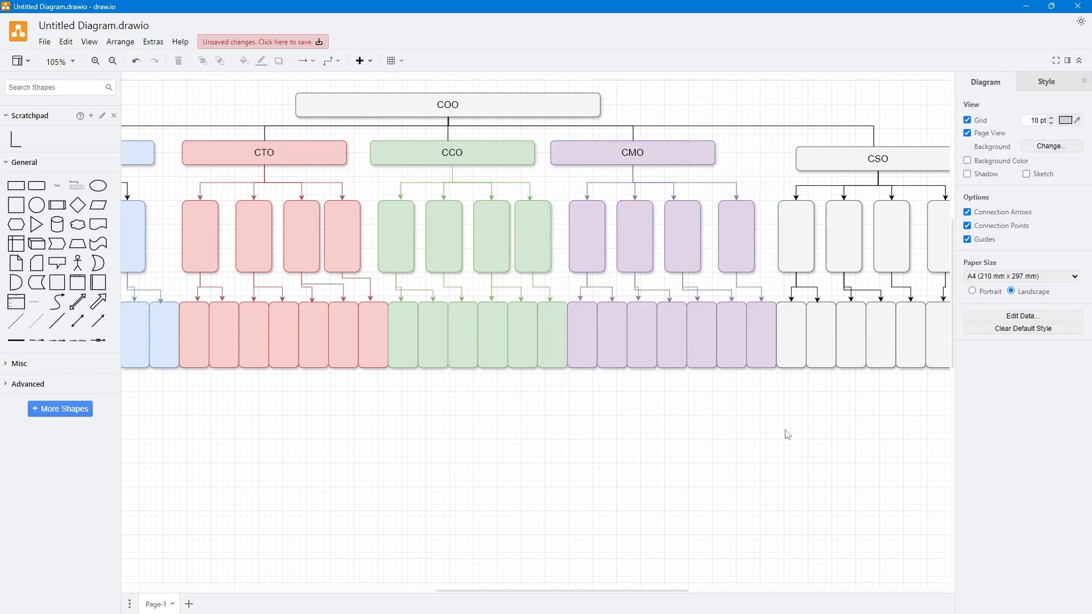
Step: Apply the solid green style from the second color palette to the whole CSO branch and its connectors
scroll(503, 437, "right", 10)
left_click_drag(486, 105, 702, 418)
left_click(1080, 116)
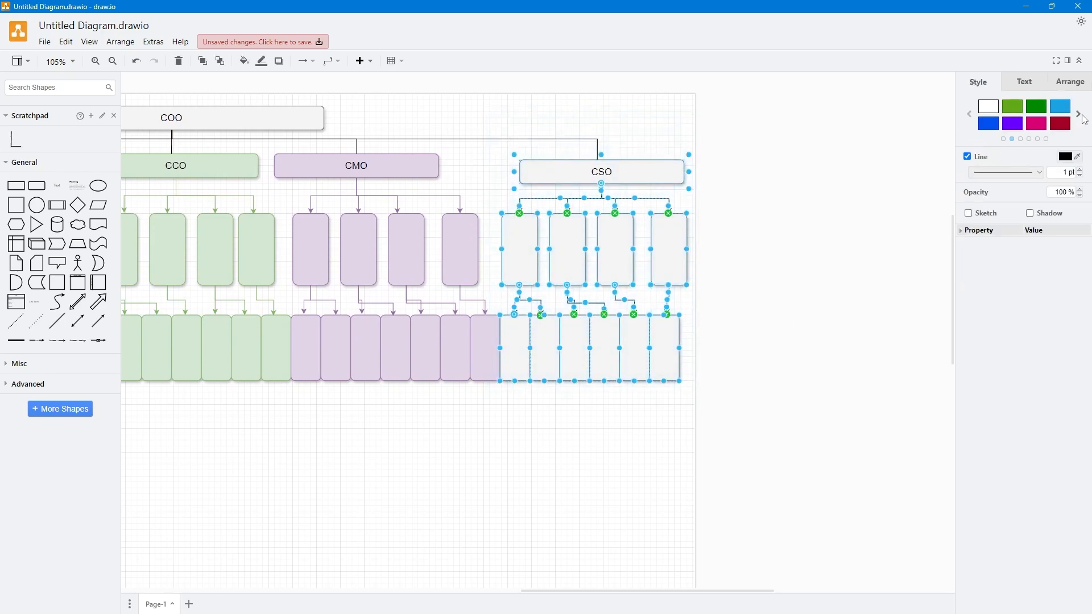
left_click(1013, 108)
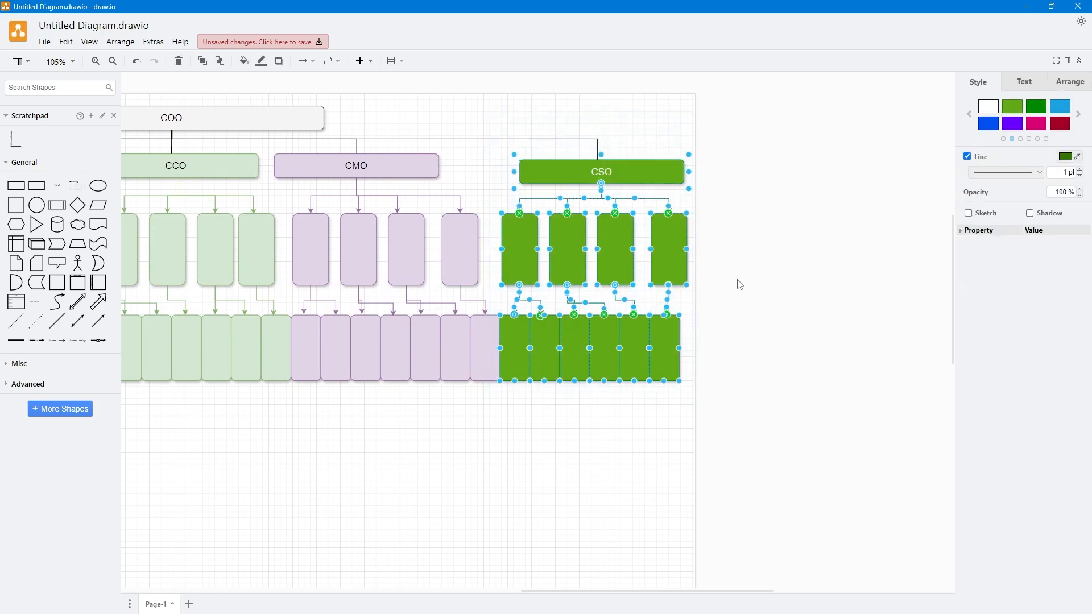
left_click(439, 430)
Step: Duplicate the entire colored bottom row of boxes and place the copy below the chart with a gap
scroll(439, 430, "down", 4)
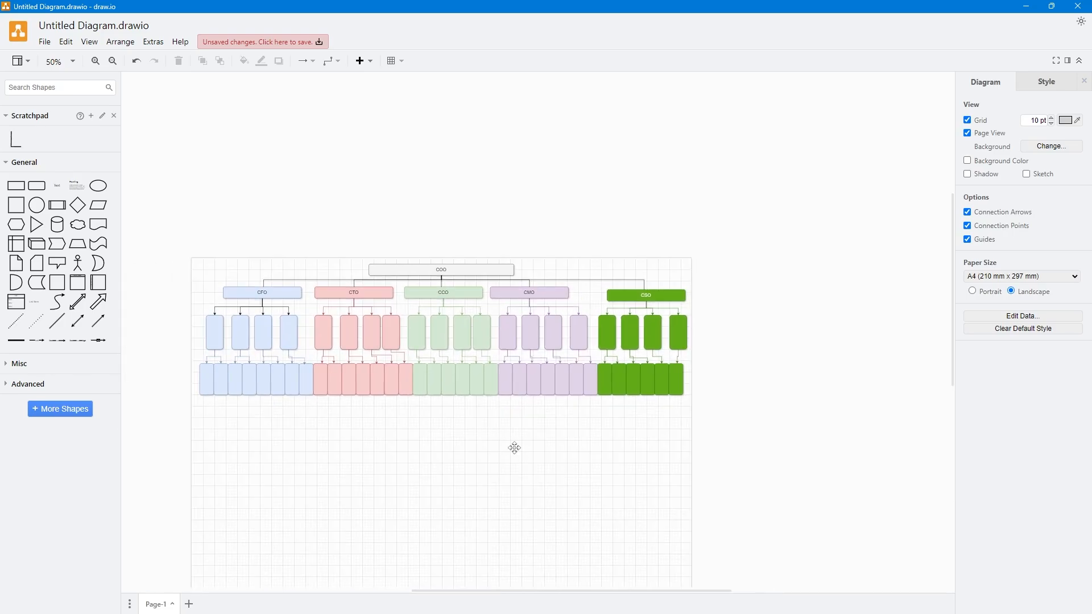
scroll(548, 427, "up", 1)
left_click_drag(143, 327, 764, 385)
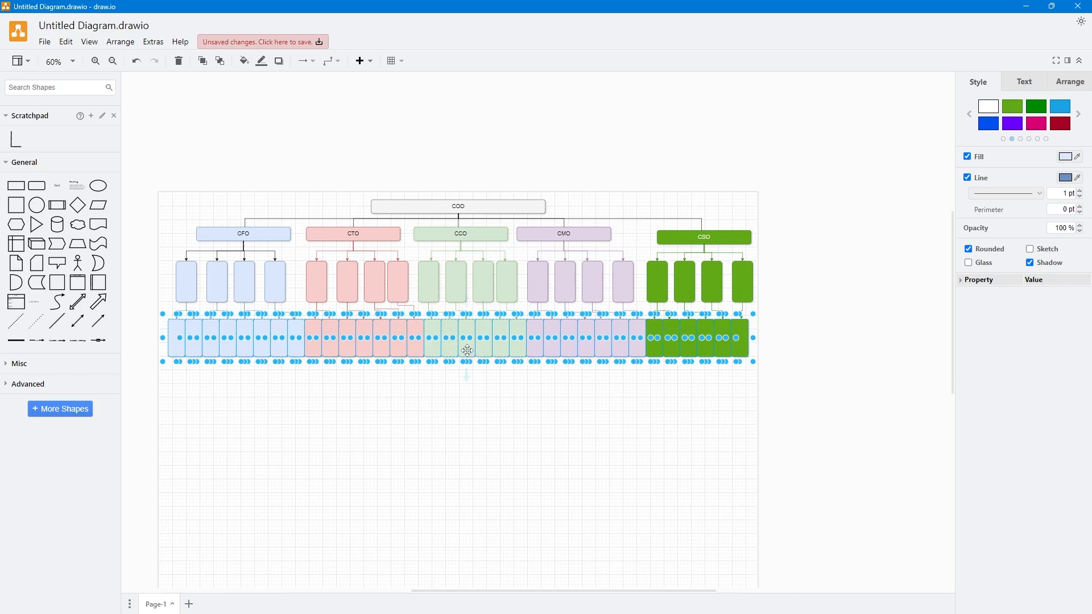
left_click_drag(468, 350, 460, 452)
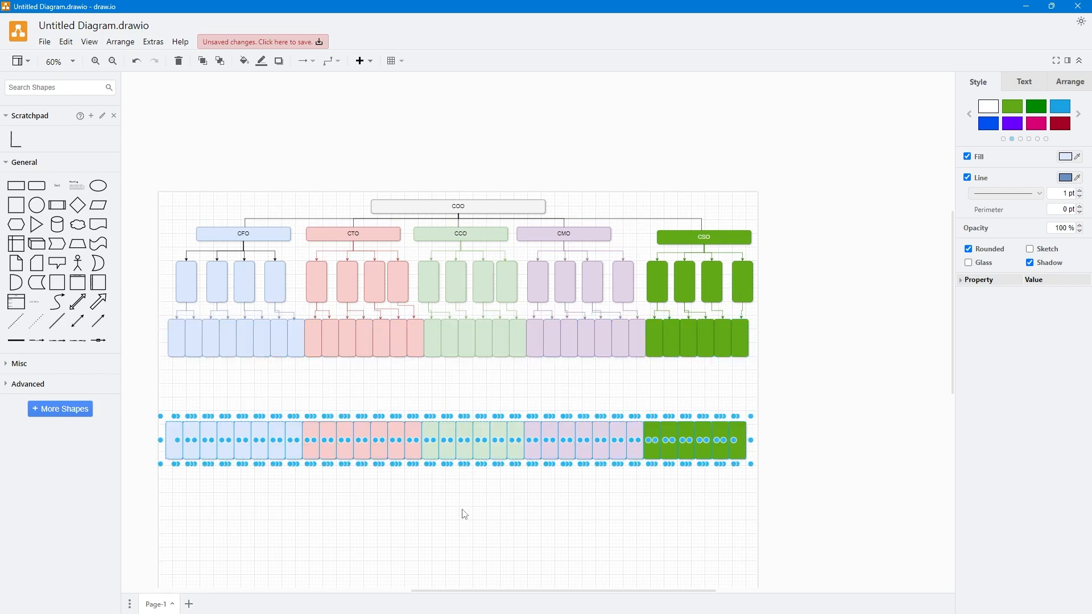
left_click(449, 472)
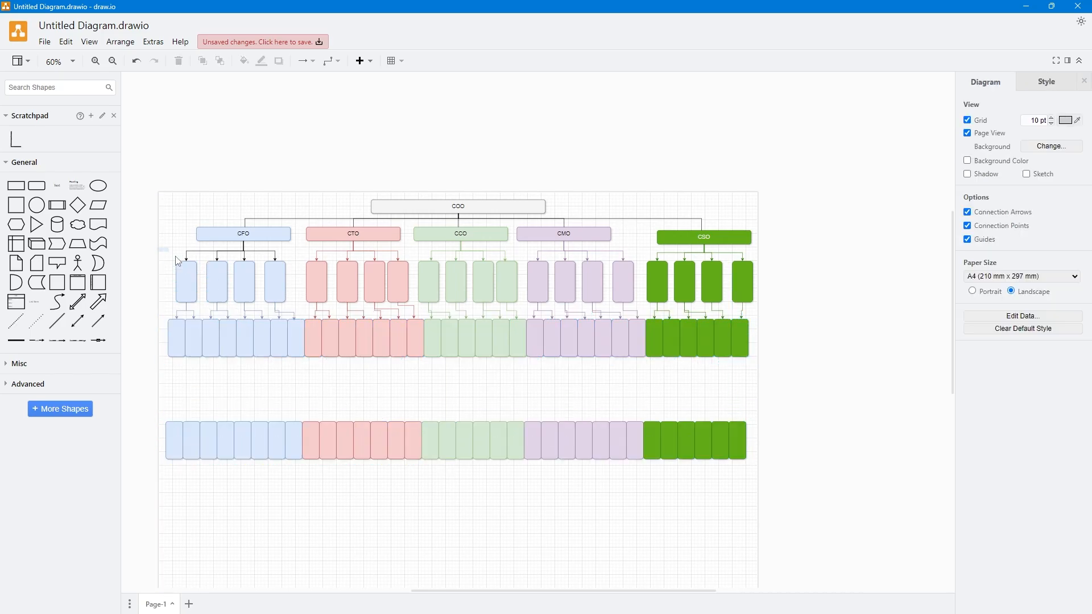
Step: Duplicate the row of subordinate boxes under the officers and place the copy below the copied bottom row
left_click_drag(178, 261, 770, 312)
left_click_drag(537, 282, 524, 512)
left_click(480, 395)
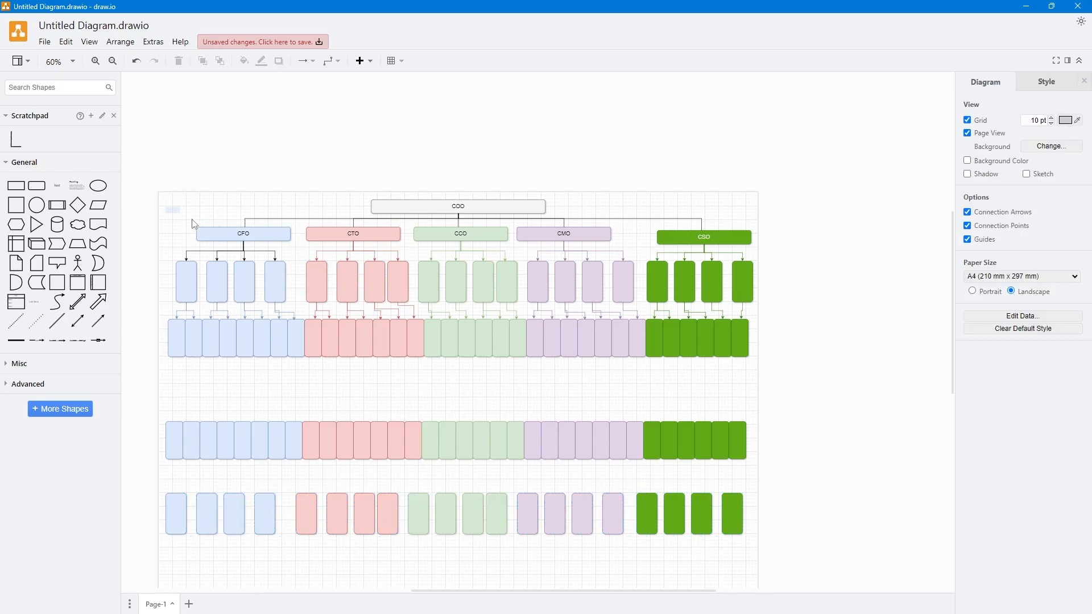
Step: Duplicate the five officer boxes and the COO box, placing the copies beneath the copied subordinate row with COO lowest
left_click_drag(194, 224, 770, 264)
left_click_drag(719, 236, 705, 572)
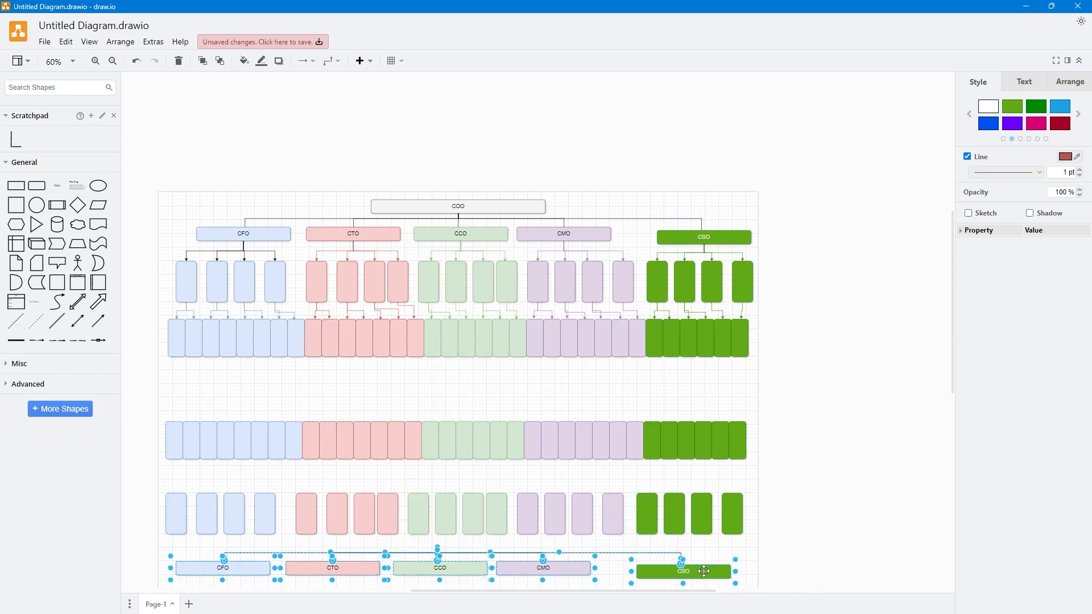
left_click(521, 208)
left_click_drag(566, 199, 524, 481)
left_click(543, 476)
Step: Delete the copied connector lines above the duplicated officer boxes
scroll(543, 476, "up", 3)
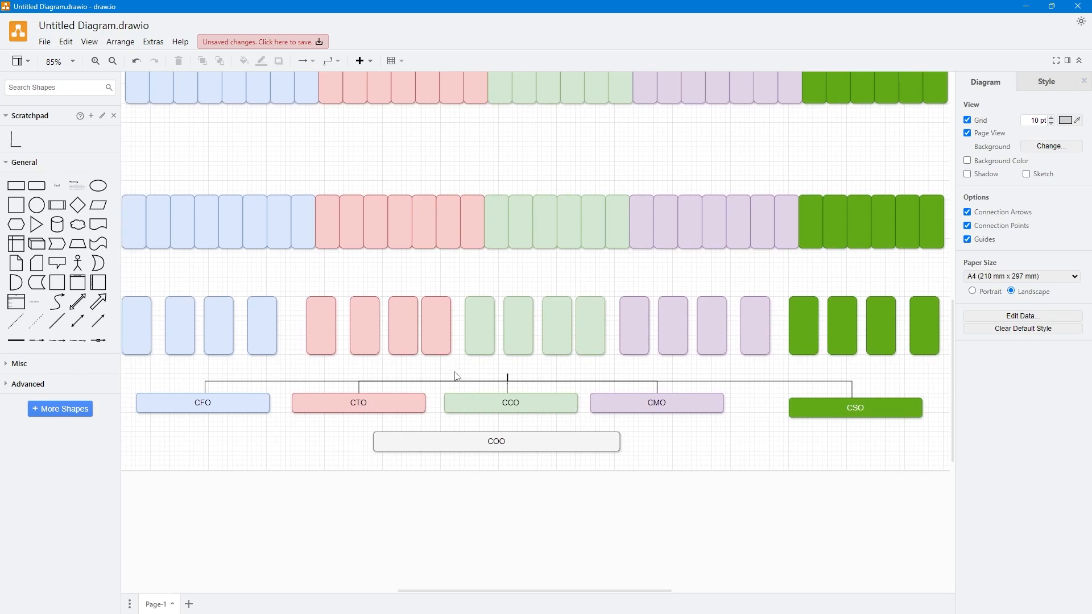
scroll(466, 375, "down", 1)
left_click_drag(199, 333, 875, 370)
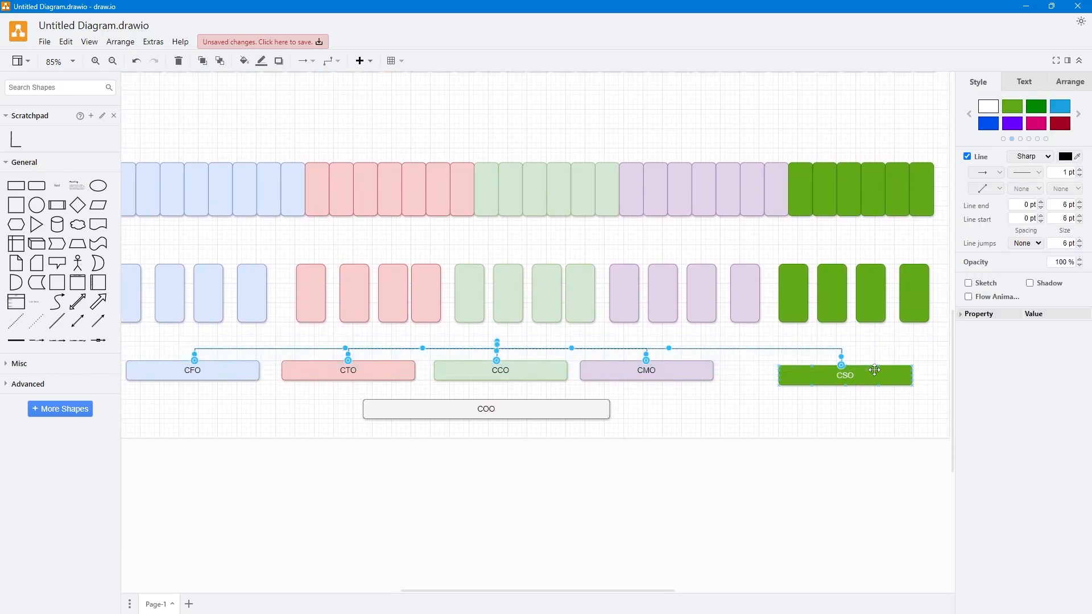
key("Delete")
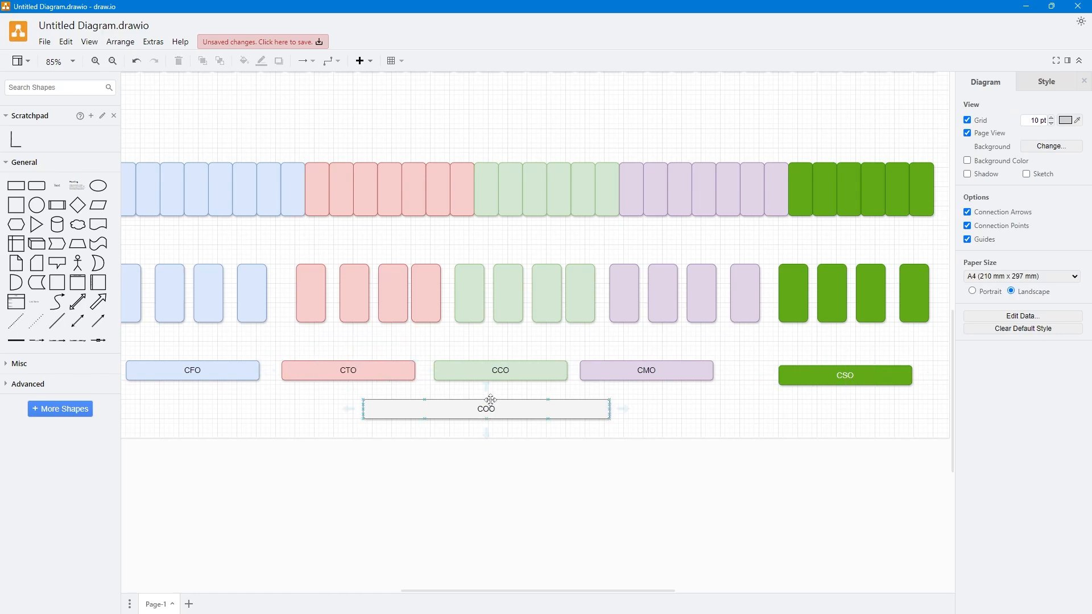
Step: Connect the top of the copied COO box with arrows to the bottoms of the copied CCO, CMO and CTO boxes
left_click_drag(500, 387, 500, 381)
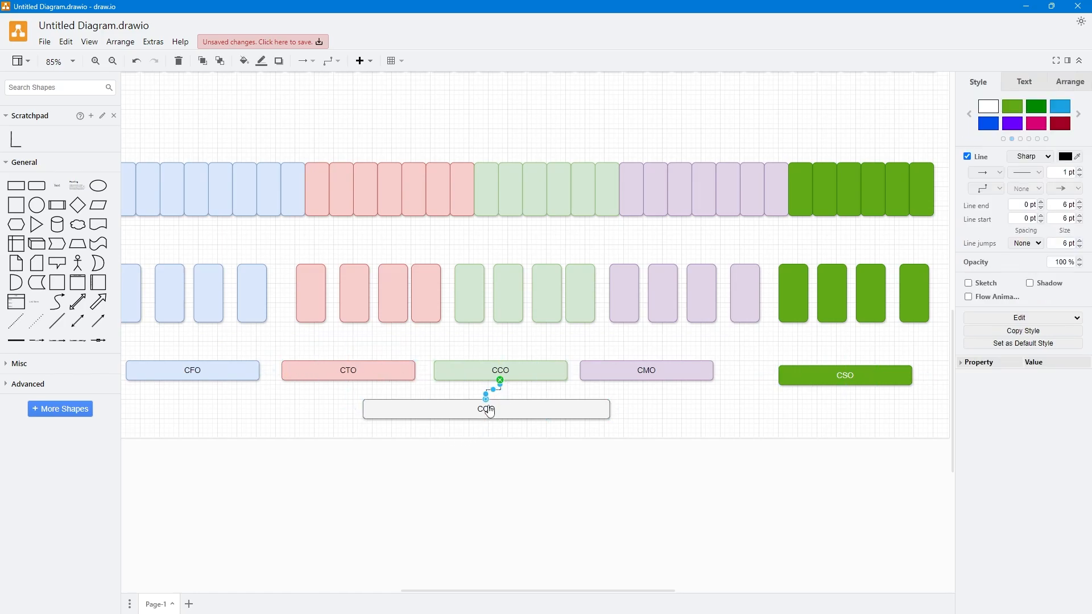
scroll(487, 391, "up", 4, "ctrl")
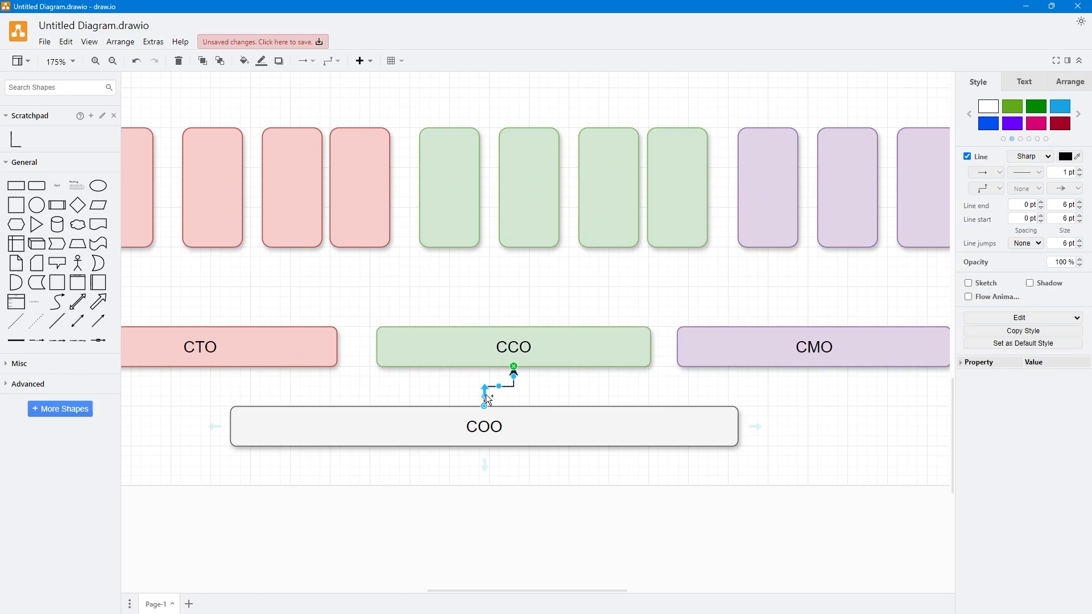
left_click_drag(486, 394, 834, 370)
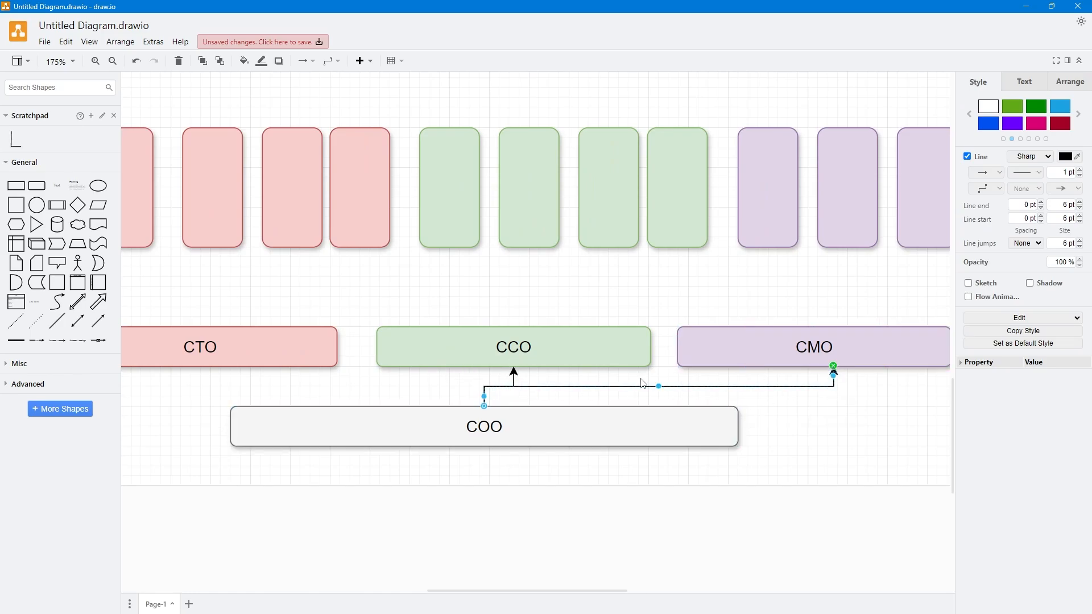
left_click_drag(485, 396, 185, 367)
Step: Connect the copied COO box to the copied CSO and CFO boxes, routing both arrows along the shared horizontal line
scroll(289, 398, "down", 3, "ctrl")
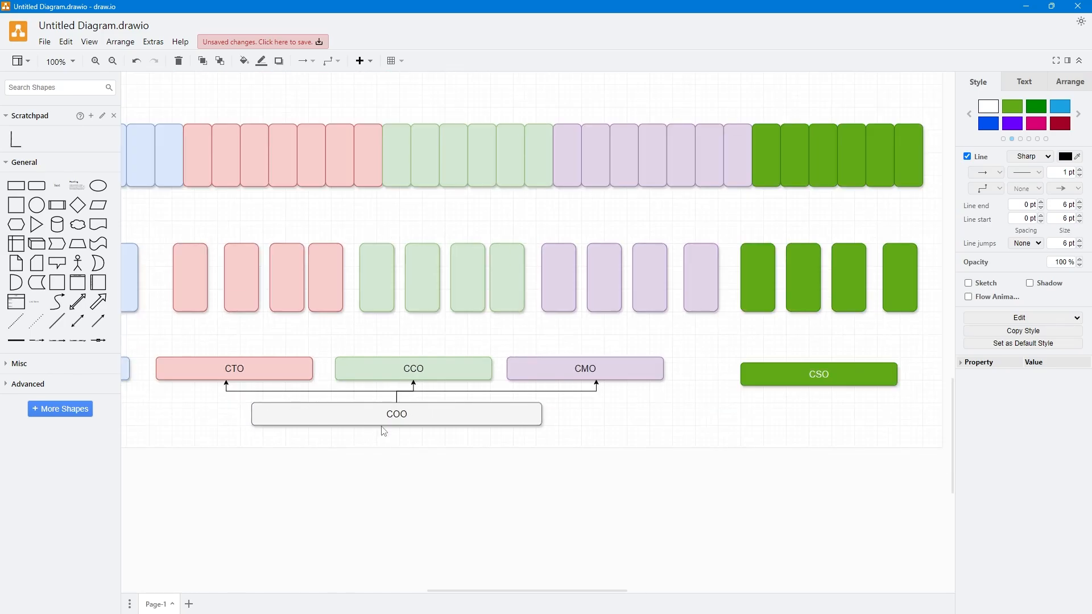
left_click_drag(403, 396, 822, 378)
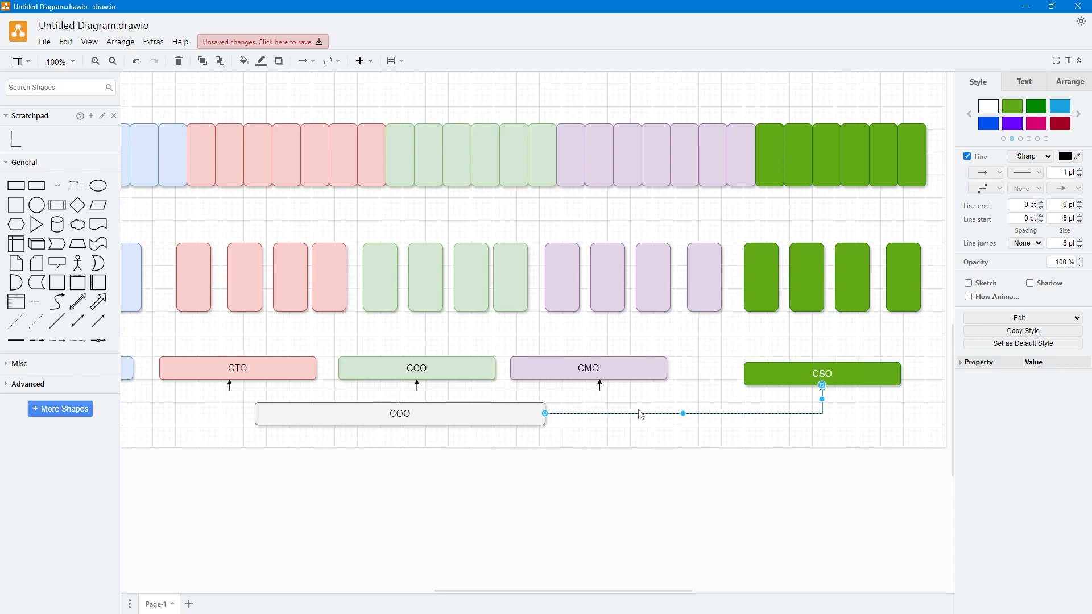
left_click_drag(679, 408, 604, 392)
left_click_drag(415, 437, 532, 433)
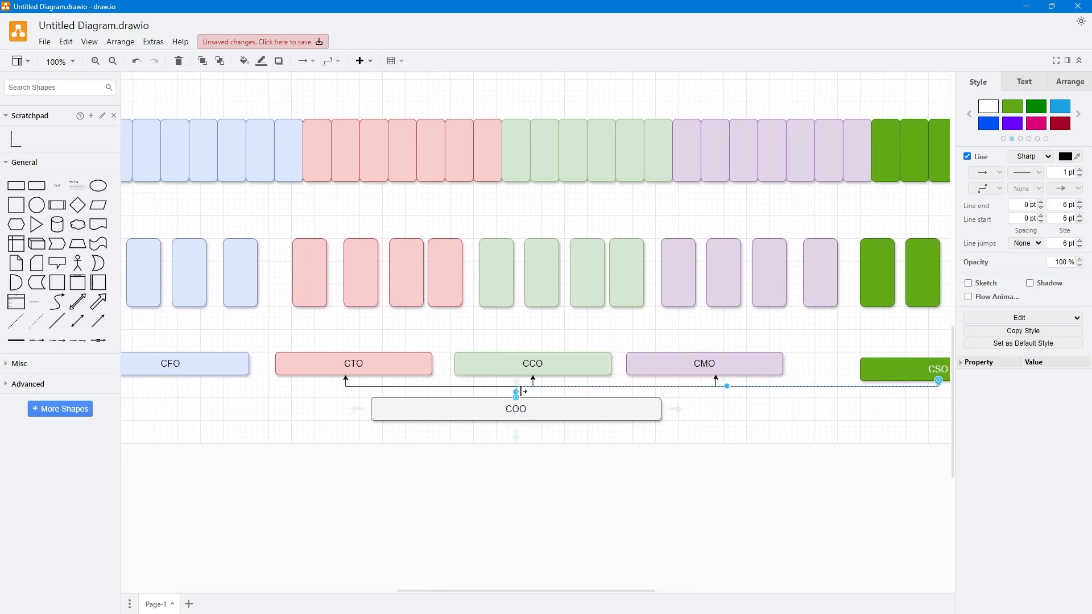
left_click_drag(357, 409, 151, 377)
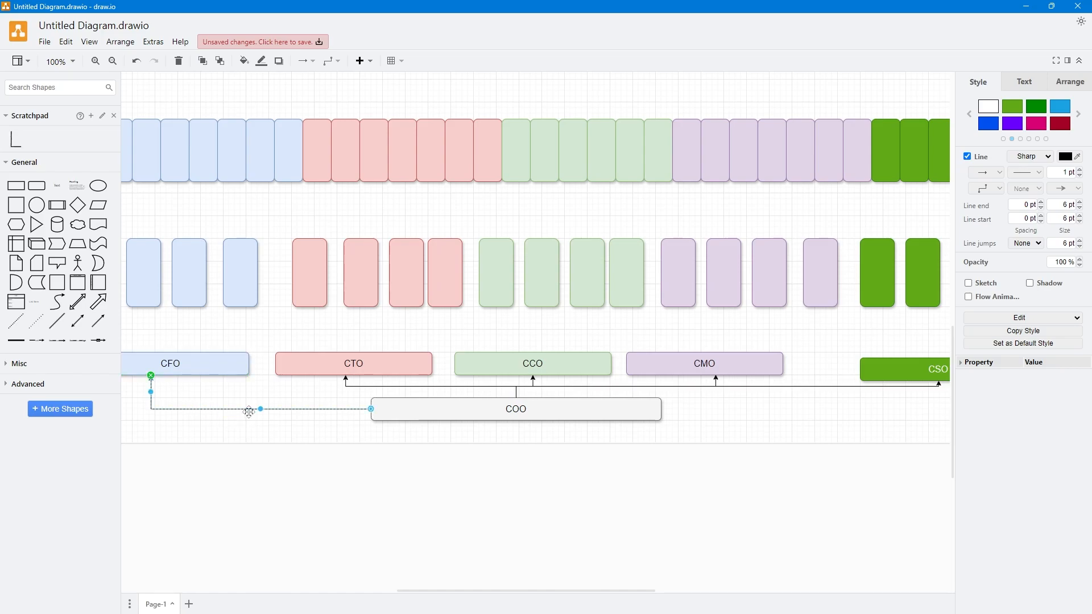
left_click_drag(258, 408, 277, 386)
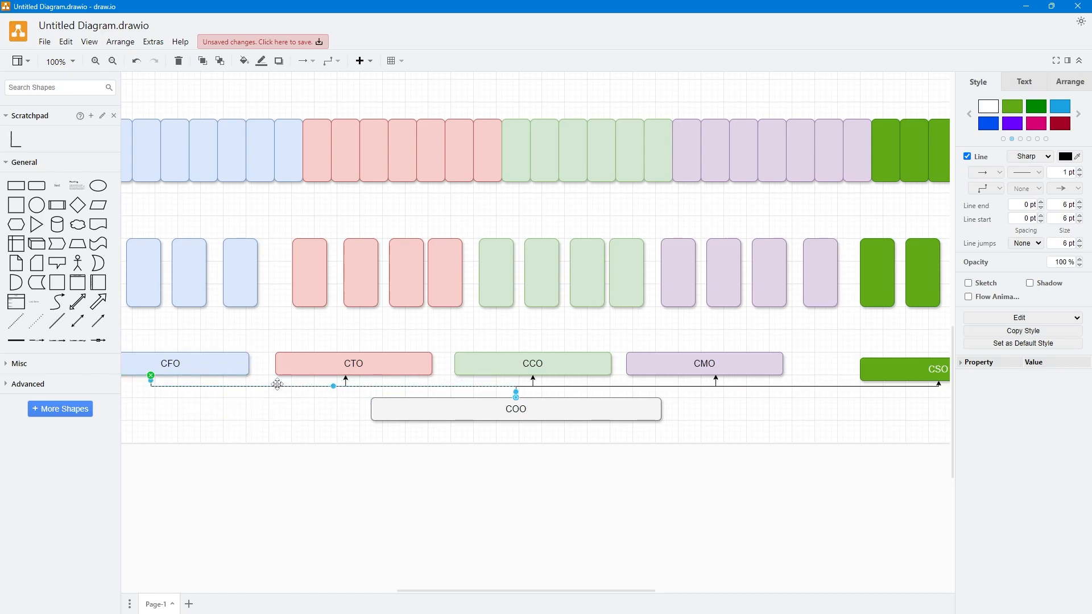
Step: Connect the copied CFO and CTO boxes with upward arrows to the four matching-color boxes above each
left_click(268, 334)
left_click_drag(232, 312, 490, 370)
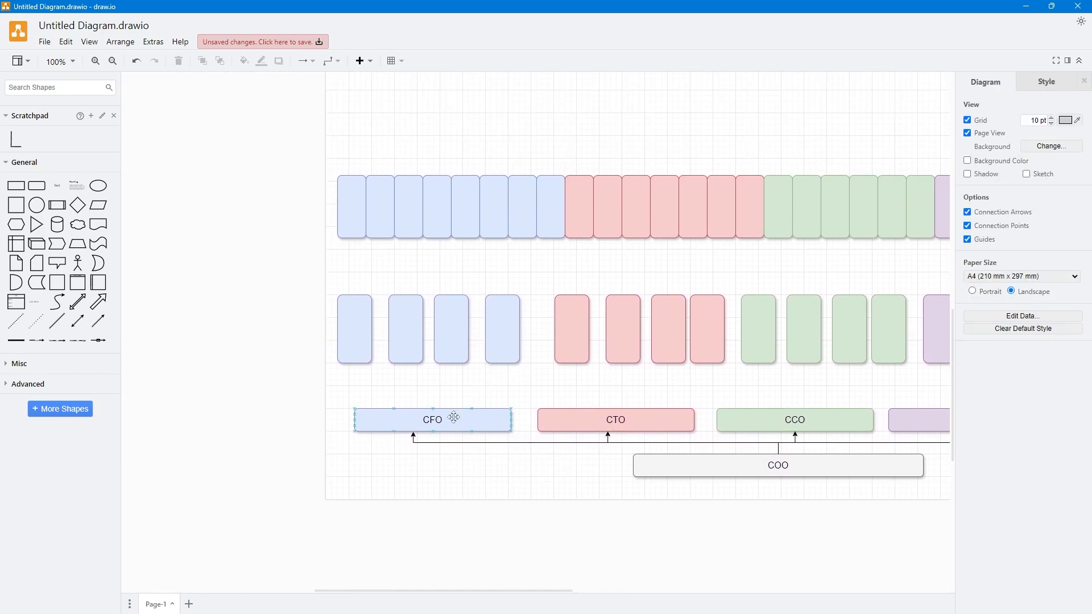
left_click_drag(437, 401, 406, 362)
left_click_drag(437, 401, 502, 364)
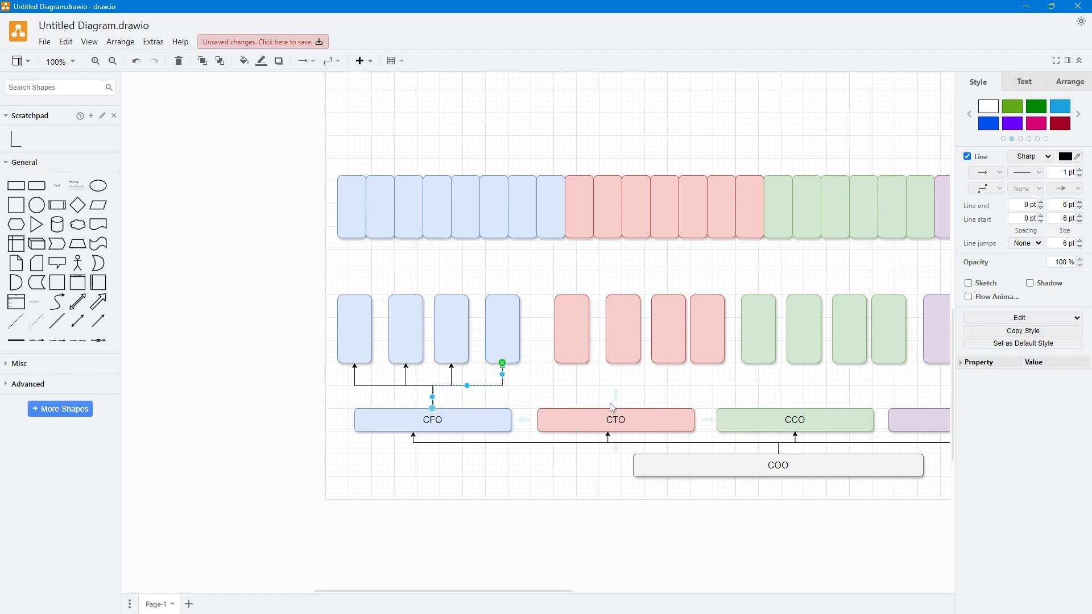
left_click_drag(617, 396, 707, 363)
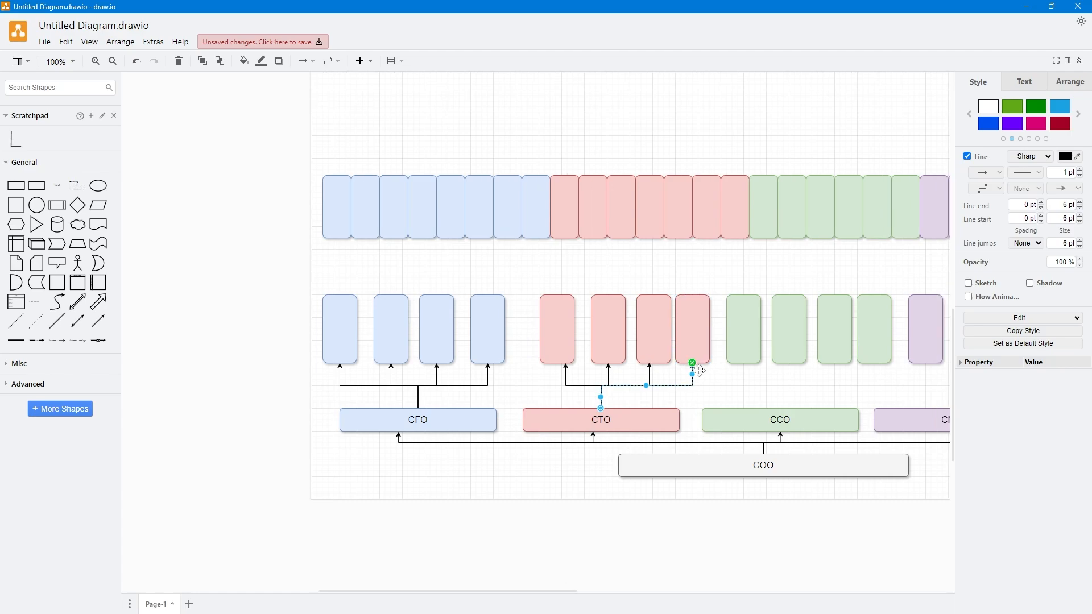
Step: Connect the copied CCO and CMO boxes with upward arrows to the four matching-color boxes above each
scroll(699, 371, "right", 5)
left_click_drag(639, 396, 732, 352)
left_click_drag(763, 376, 664, 348)
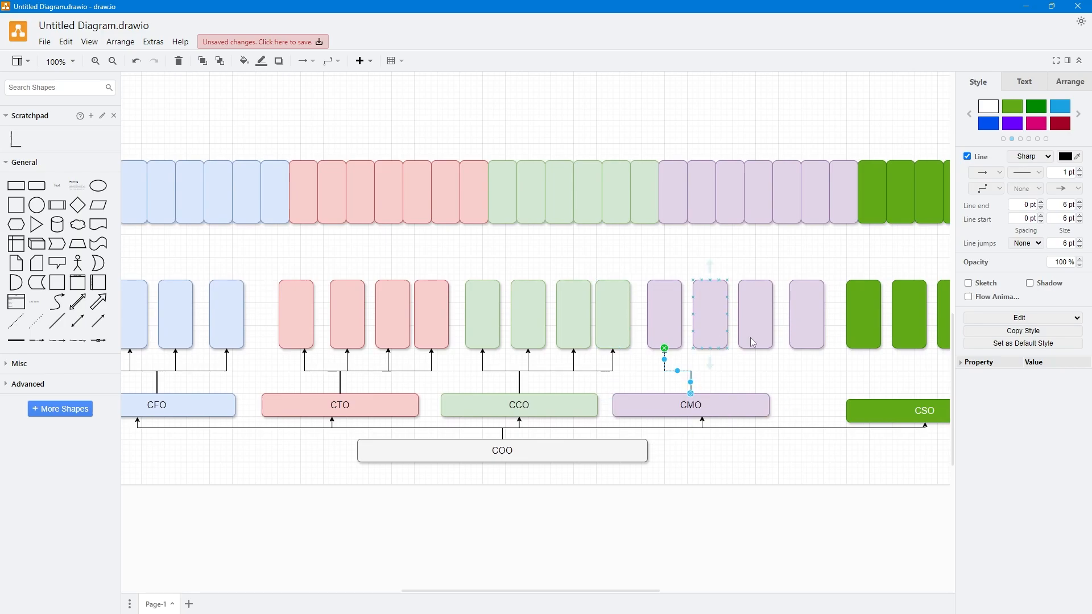
left_click(697, 400)
left_click_drag(697, 401, 807, 349)
left_click_drag(833, 376, 688, 376)
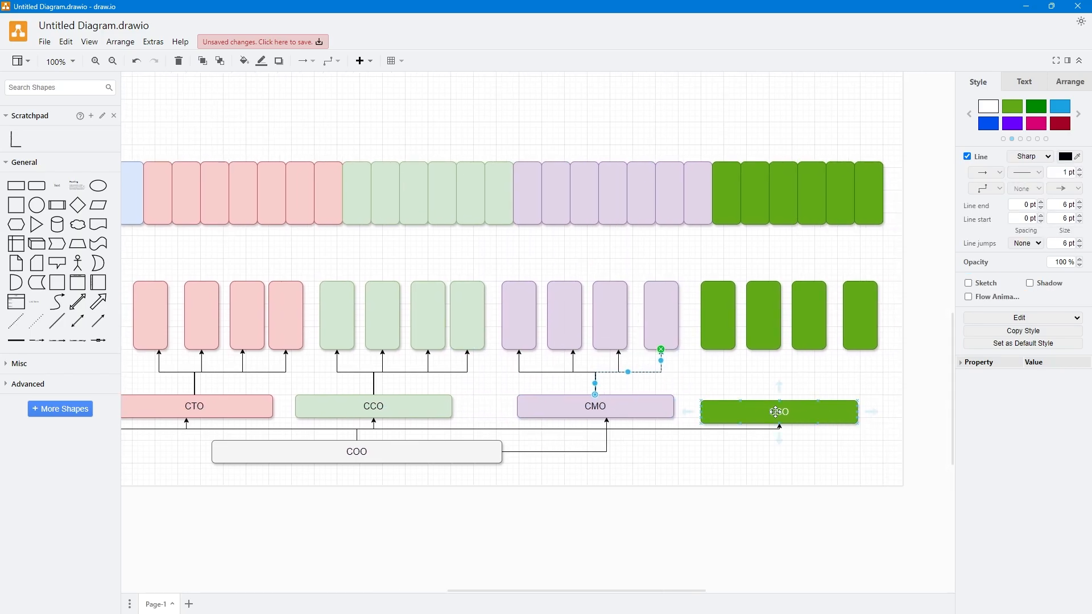
Step: Connect the copied CSO box with upward arrows to the four dark green boxes above it
left_click_drag(779, 386, 718, 349)
mouse_move(776, 383)
left_mouse_down()
mouse_move(763, 349)
mouse_move(809, 349)
left_mouse_up()
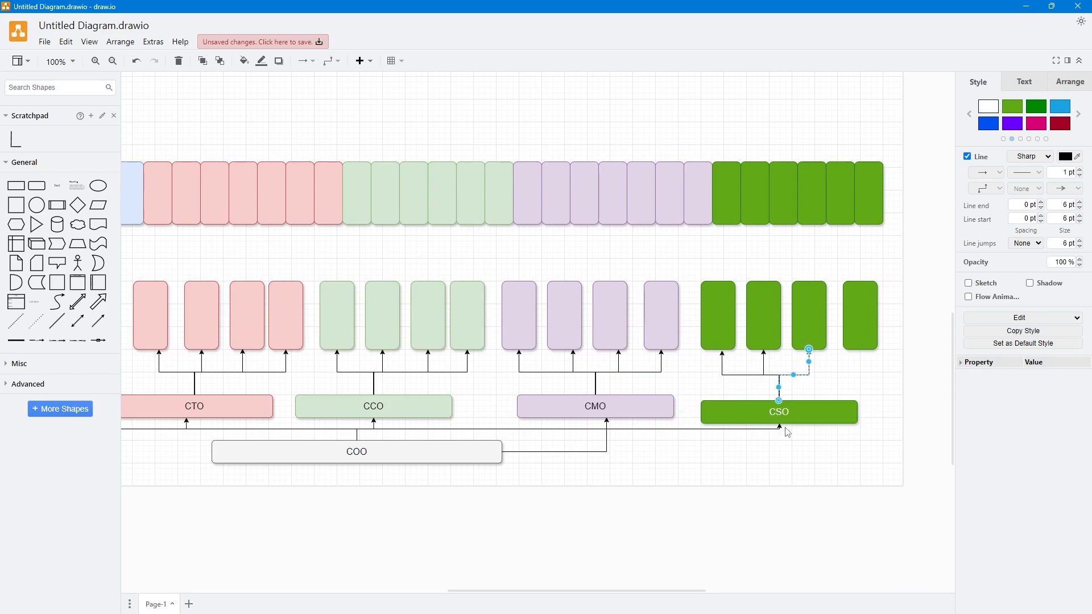
left_click(795, 415)
left_click_drag(780, 386, 860, 350)
left_click(747, 369)
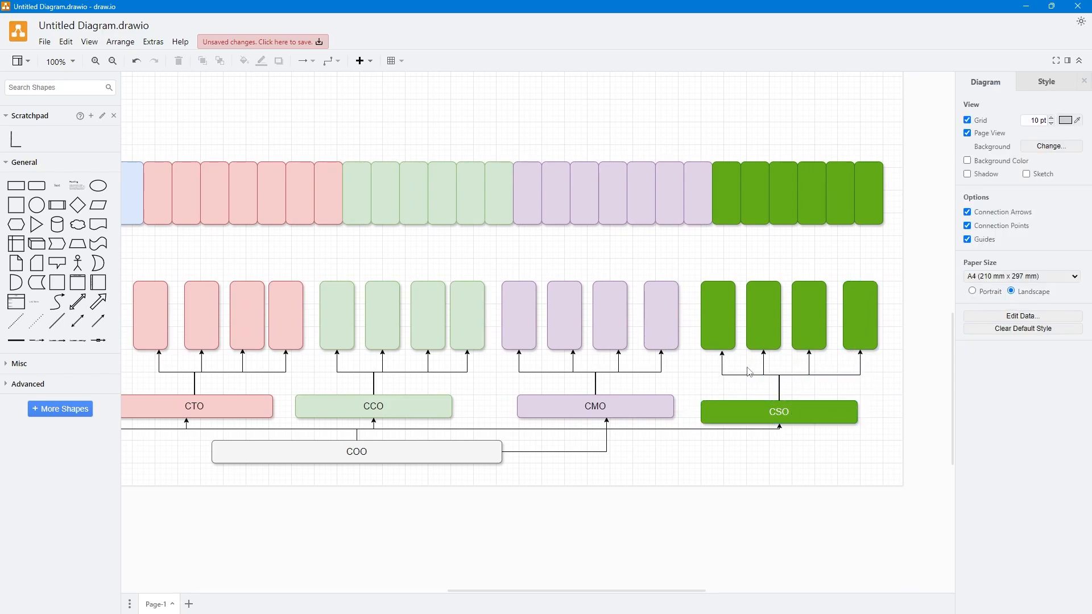
Step: Connect the four copied blue boxes above CFO with upward arrows to the eight narrow blue boxes in the row above
scroll(746, 368, "down", 3)
scroll(347, 319, "left", 5)
scroll(322, 341, "up", 2)
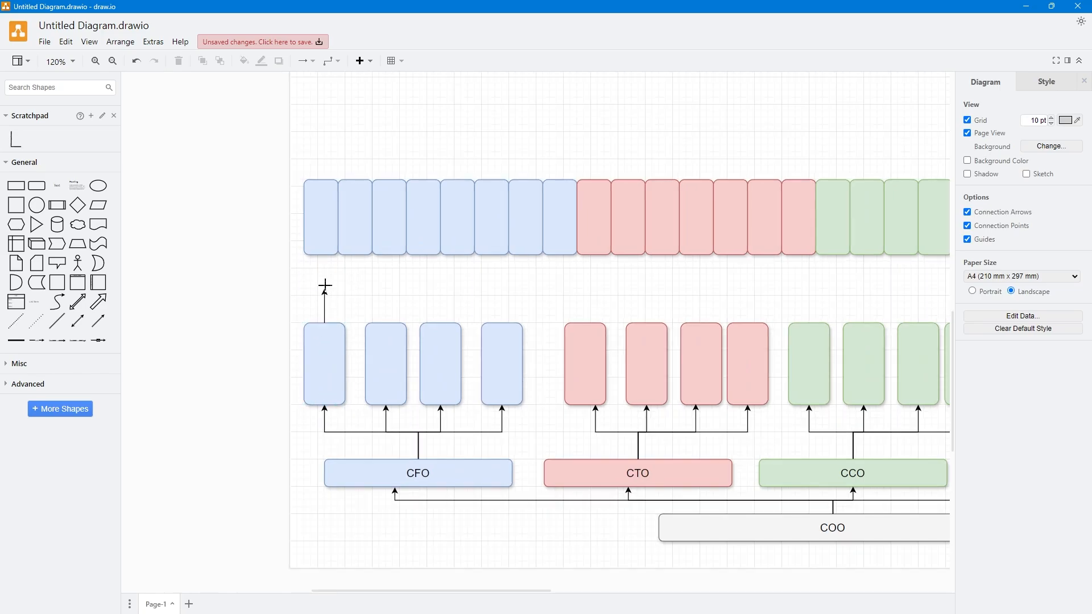
left_click_drag(322, 261, 321, 255)
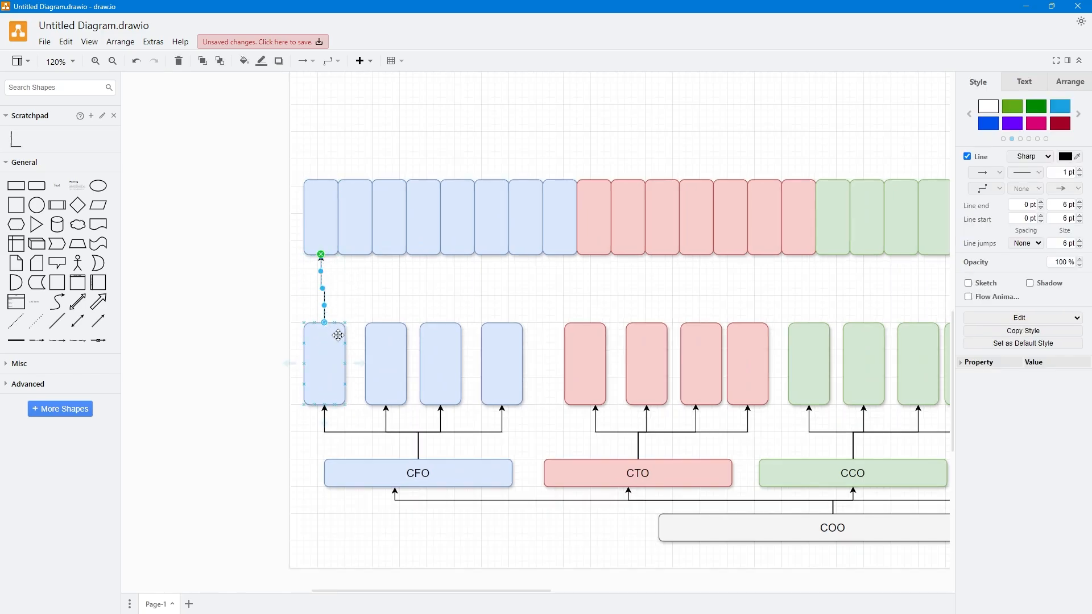
mouse_move(386, 308)
left_mouse_down()
mouse_move(355, 254)
mouse_move(389, 255)
left_mouse_up()
mouse_move(441, 308)
left_mouse_down()
mouse_move(423, 255)
mouse_move(458, 255)
left_mouse_up()
left_click_drag(501, 310, 492, 255)
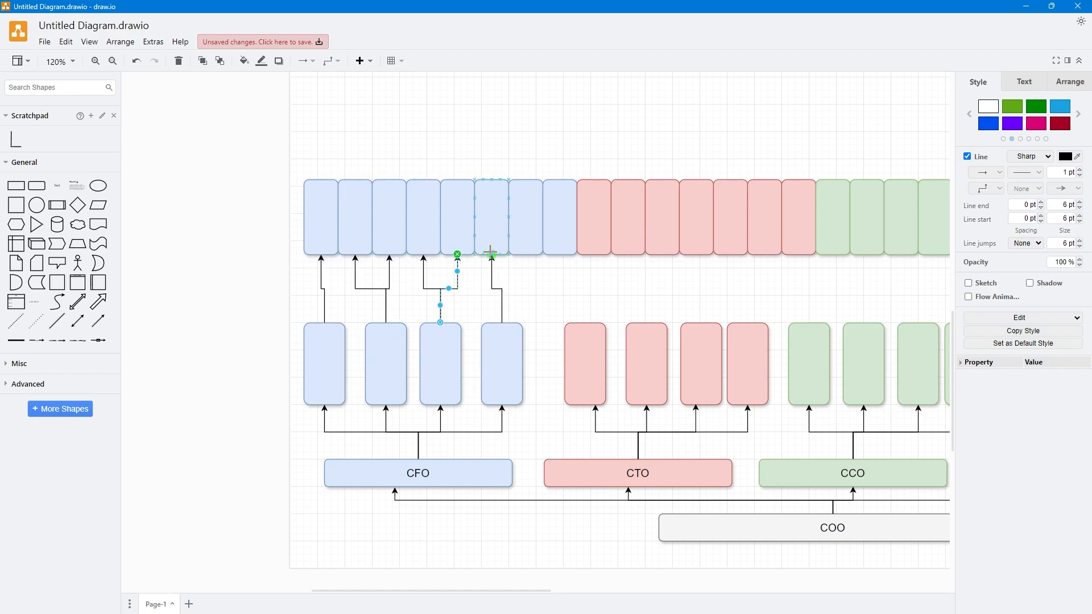
left_click_drag(503, 312, 526, 256)
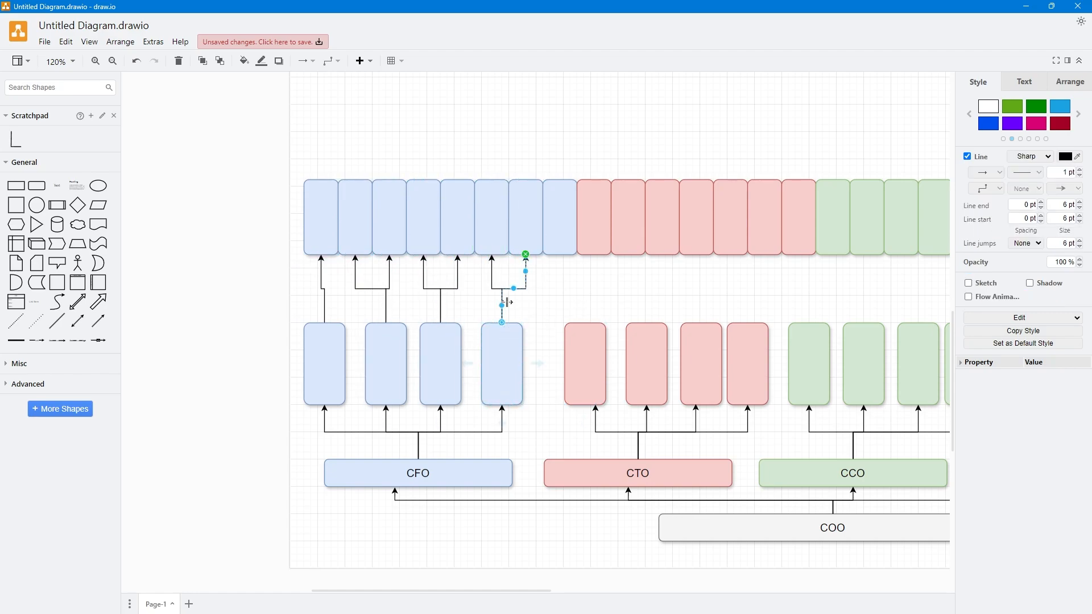
left_click(503, 353)
left_click_drag(502, 310, 560, 256)
Step: Connect the four copied red boxes above CTO with upward arrows to the seven narrow red boxes in the row above
left_click(586, 353)
left_click_drag(586, 310, 591, 256)
left_click_drag(585, 310, 627, 253)
left_click_drag(617, 363, 615, 289)
left_click(651, 343)
mouse_move(647, 310)
left_mouse_down()
mouse_move(657, 254)
mouse_move(696, 255)
left_mouse_up()
left_click_drag(682, 364, 730, 255)
left_click(700, 337)
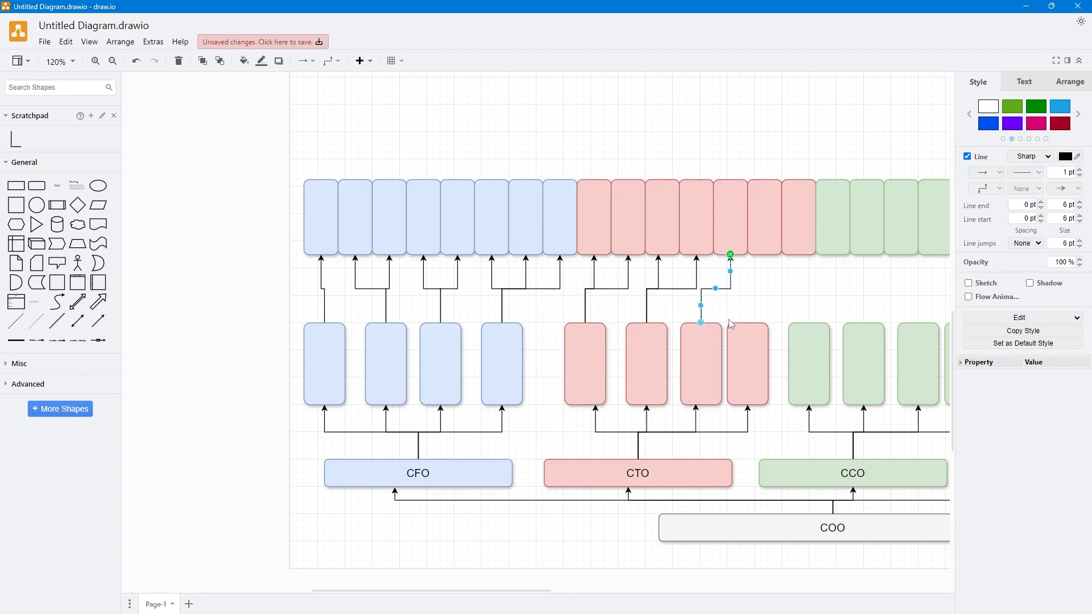
left_click_drag(747, 310, 764, 255)
left_click(749, 339)
left_click_drag(748, 310, 798, 255)
Step: Connect the four copied light green boxes to the six narrow light green boxes above, starting every arrow from the box tops
mouse_move(783, 364)
left_mouse_down()
mouse_move(782, 290)
mouse_move(456, 331)
mouse_move(480, 305)
left_mouse_up()
left_click(816, 294)
mouse_move(510, 360)
left_mouse_down()
mouse_move(514, 305)
mouse_move(542, 305)
left_mouse_up()
left_click(520, 380)
left_click_drag(566, 371, 583, 305)
left_click_drag(614, 370, 617, 305)
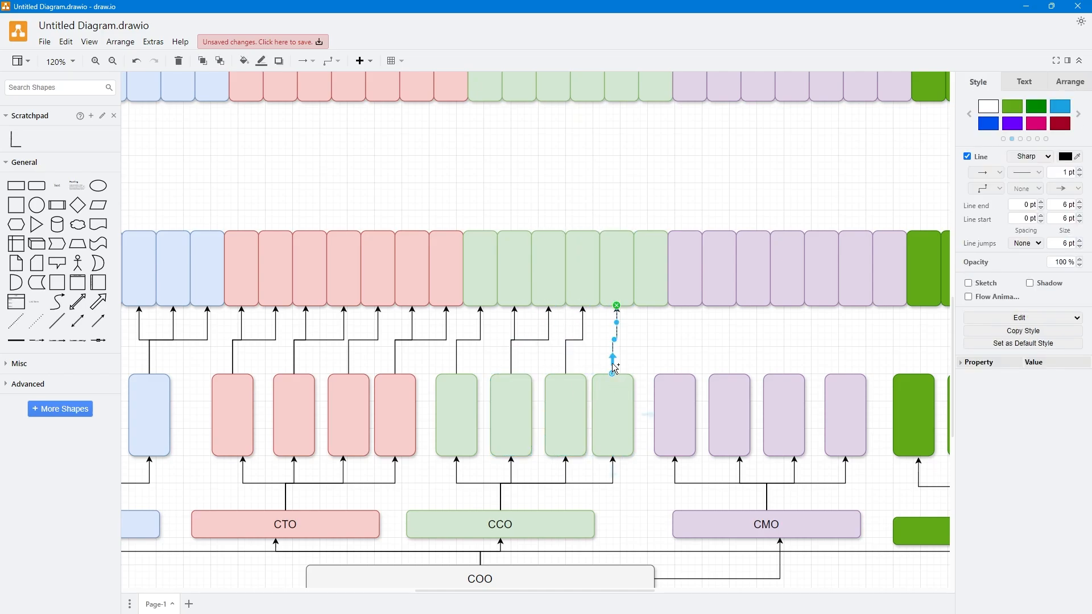
left_click_drag(613, 365, 642, 305)
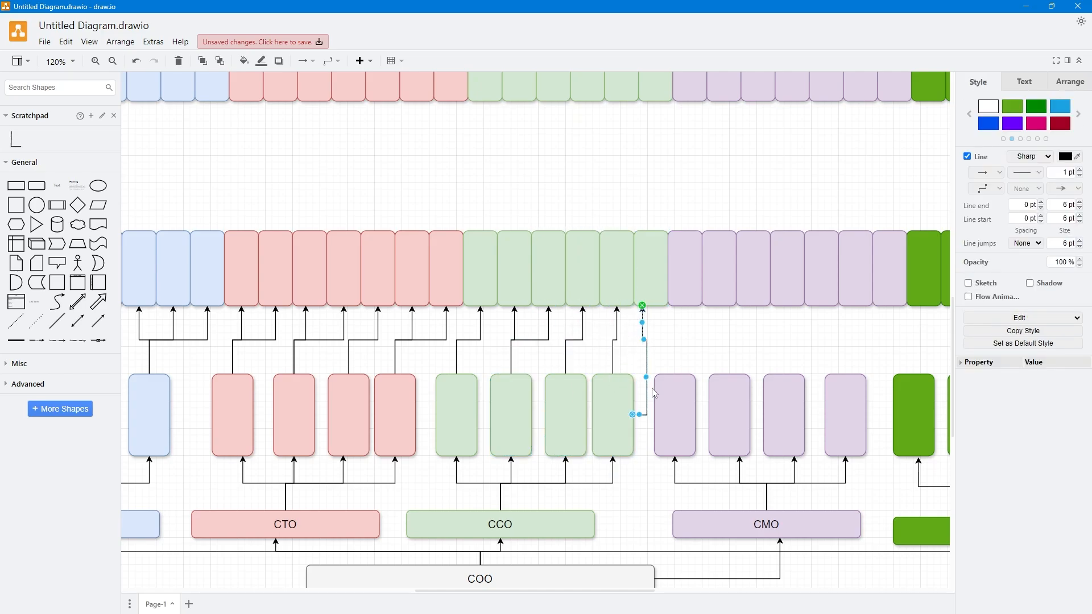
left_click_drag(640, 415, 628, 364)
left_click(657, 360)
Step: Connect the four copied purple boxes above CMO with upward arrows to the seven narrow purple boxes in the row above
left_click(672, 394)
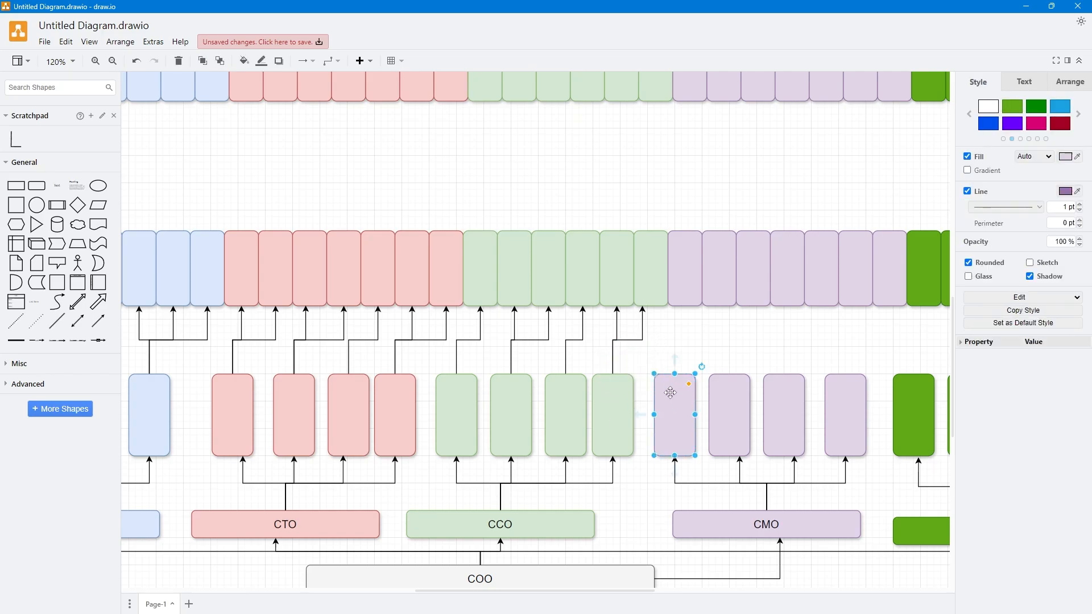
mouse_move(675, 359)
left_mouse_down()
mouse_move(683, 300)
mouse_move(682, 334)
mouse_move(717, 299)
left_mouse_up()
left_click_drag(707, 414, 705, 340)
left_click(724, 391)
left_click_drag(730, 360, 749, 300)
left_click(777, 393)
left_click_drag(784, 360, 788, 307)
left_click(790, 401)
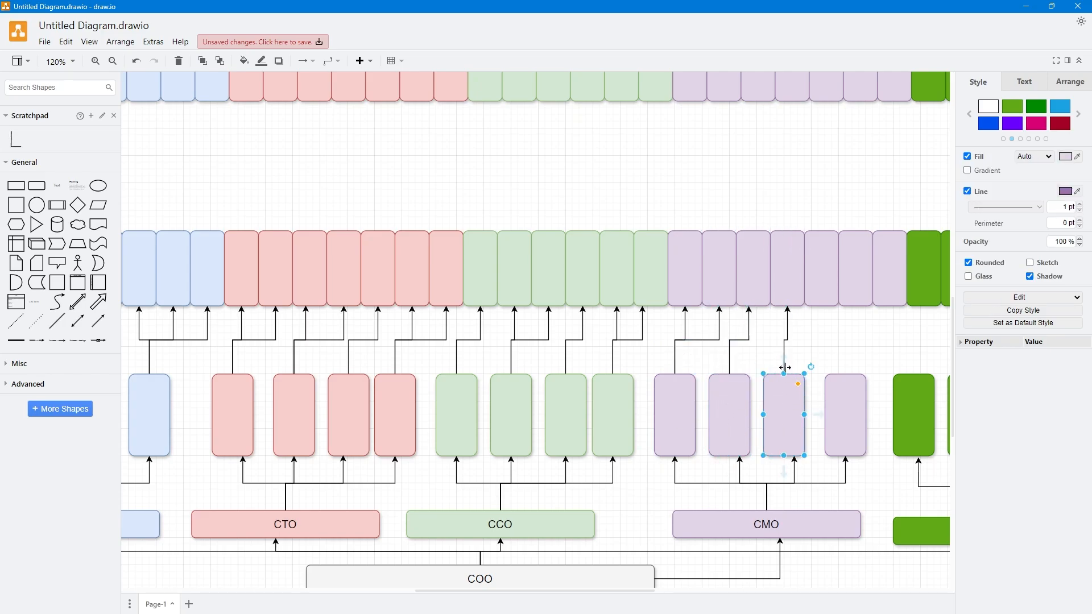
mouse_move(784, 364)
left_mouse_down()
mouse_move(821, 308)
mouse_move(707, 361)
mouse_move(546, 383)
mouse_move(603, 333)
left_mouse_up()
left_click(603, 423)
left_click_drag(601, 386, 640, 317)
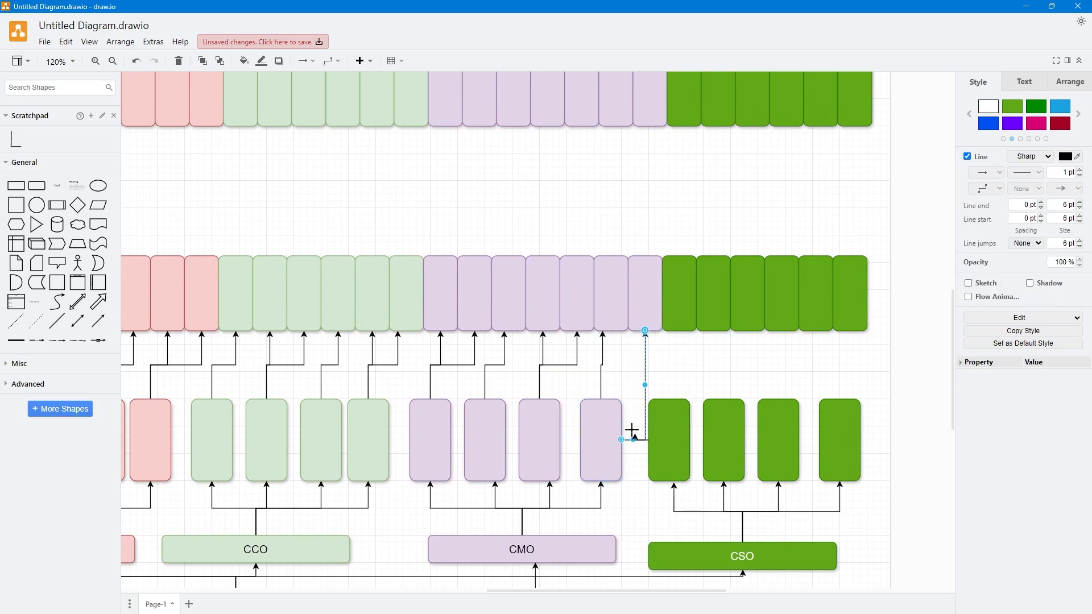
left_click(630, 450)
Step: Connect the four copied dark green boxes above CSO with upward arrows to the six narrow dark green boxes in the row above
left_click_drag(634, 440, 679, 331)
left_click(683, 369)
left_click_drag(724, 373, 713, 331)
left_click(735, 412)
left_click_drag(725, 387, 748, 332)
left_click_drag(779, 386, 816, 331)
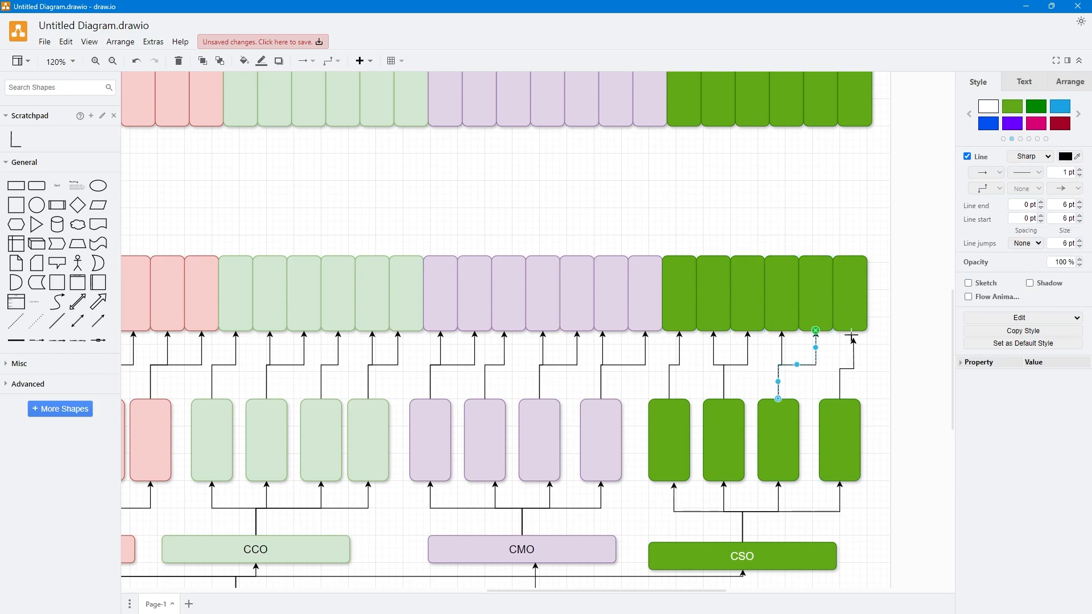
left_click(787, 226)
Step: Add a vertical bidirectional connector linking the first narrow blue box of the original chart to its counterpart in the copied chart
scroll(787, 227, "down", 5, "ctrl")
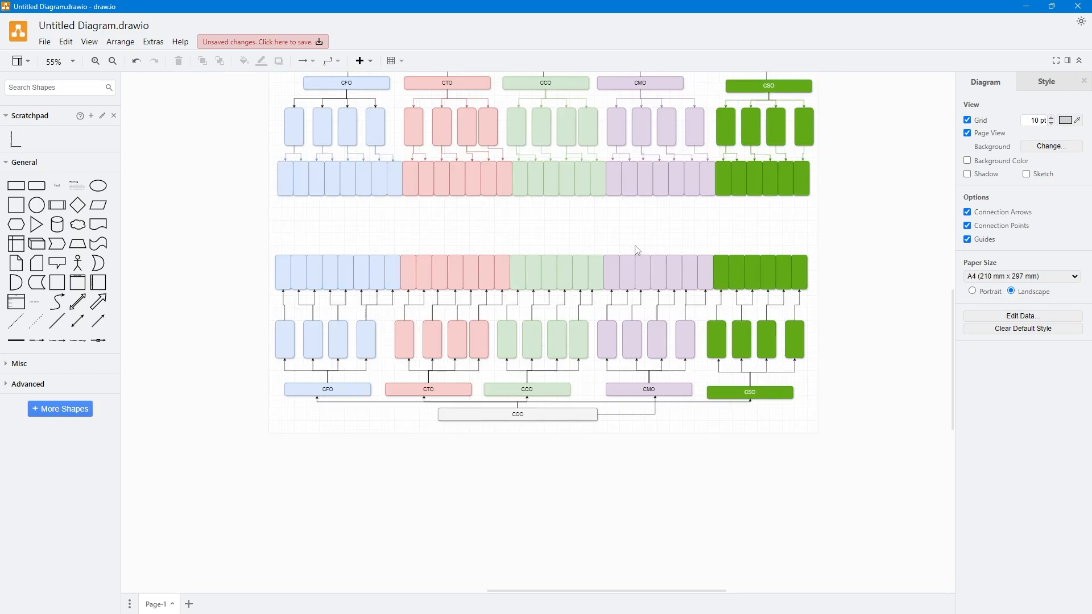
left_click_drag(595, 233, 657, 302)
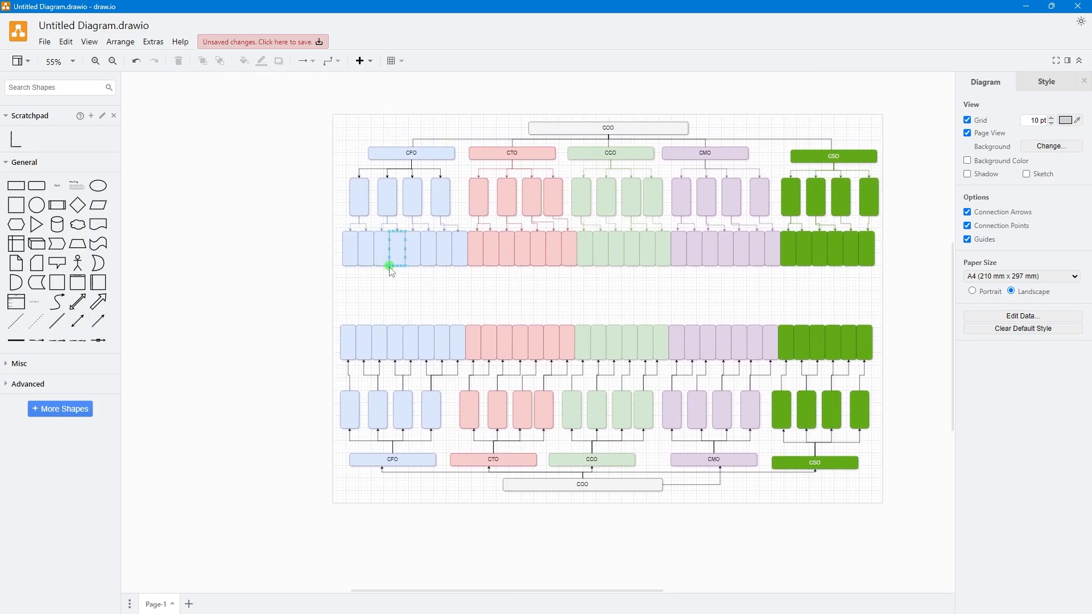
scroll(392, 272, "up", 2, "ctrl")
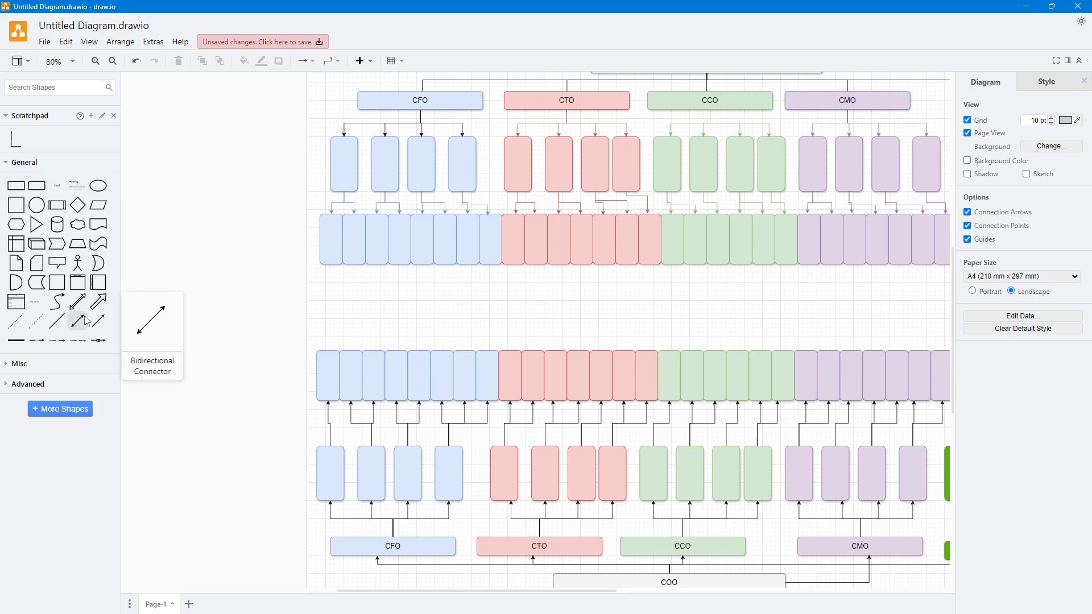
left_click_drag(86, 322, 302, 239)
scroll(356, 287, "up", 5, "ctrl")
left_click_drag(310, 335, 305, 464)
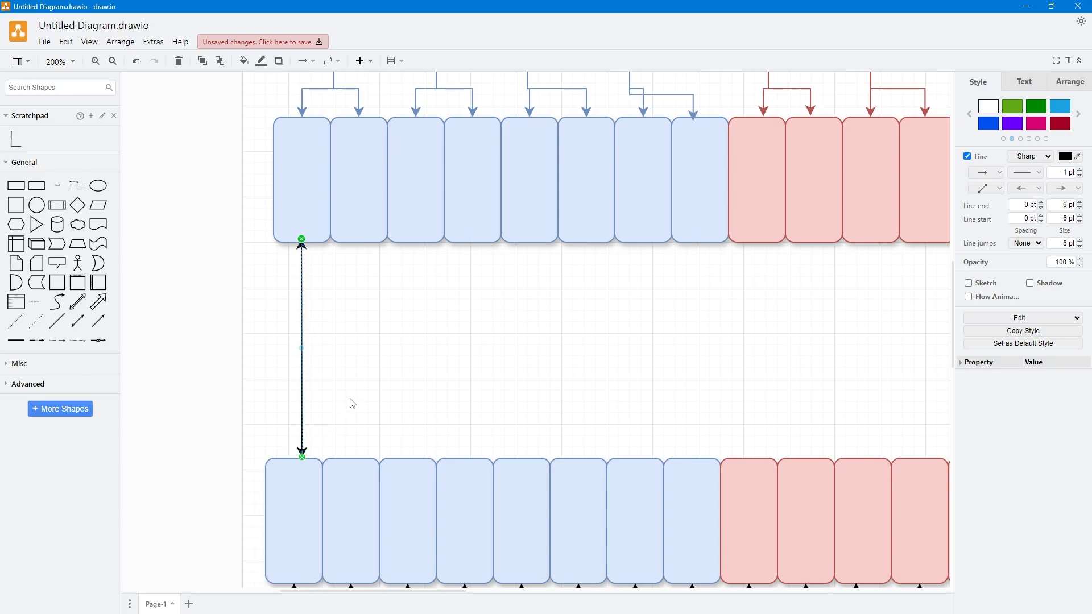
left_click(296, 292)
scroll(318, 307, "down", 2)
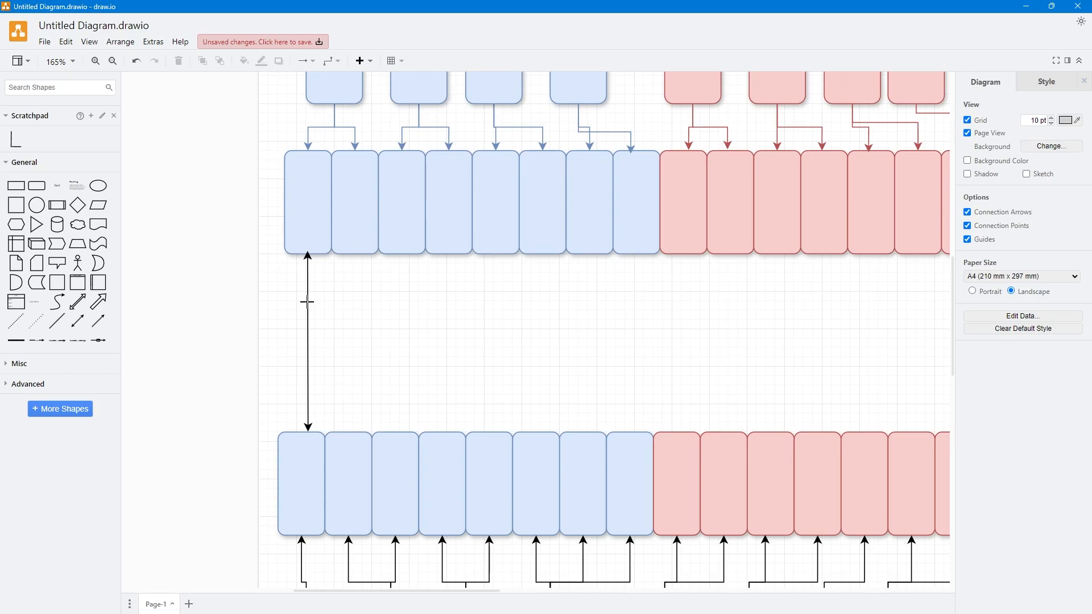
left_click(307, 302)
left_click_drag(307, 301, 325, 302)
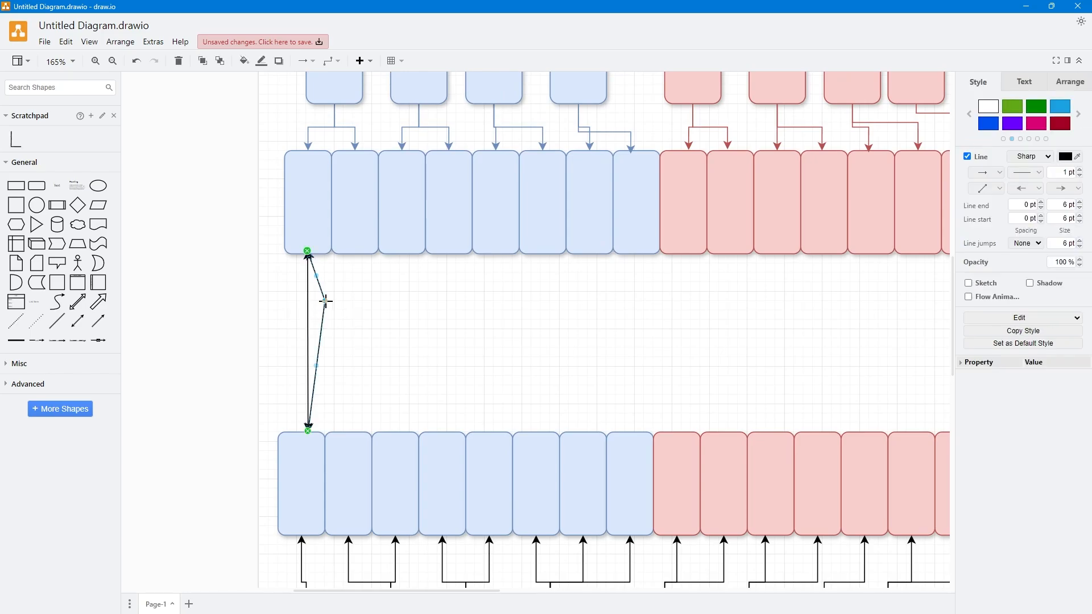
key("ctrl+z")
left_click(328, 307)
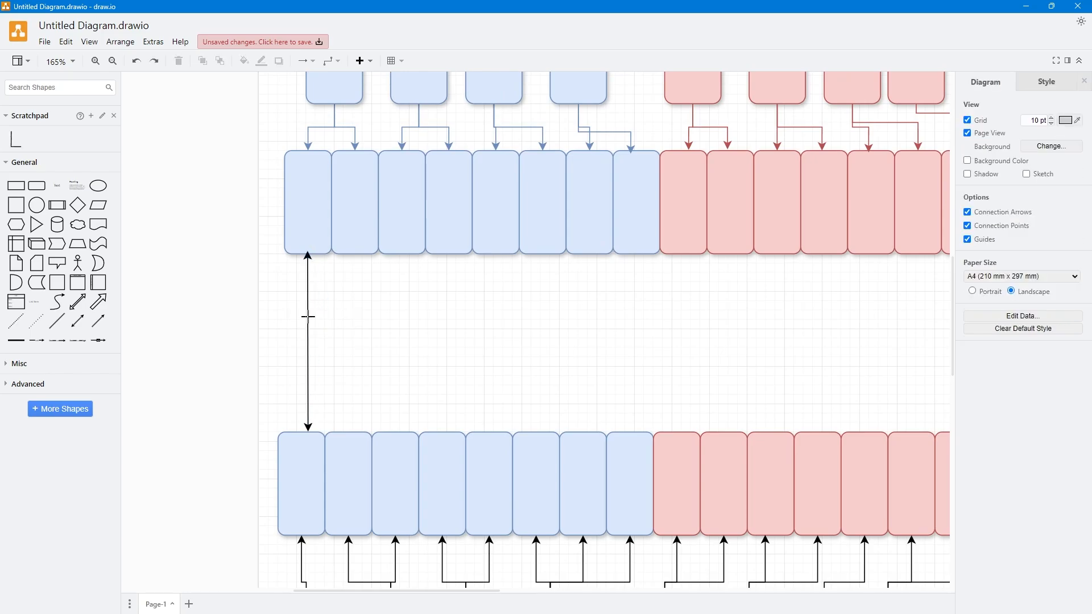
left_click(307, 317)
left_click_drag(307, 316, 311, 318)
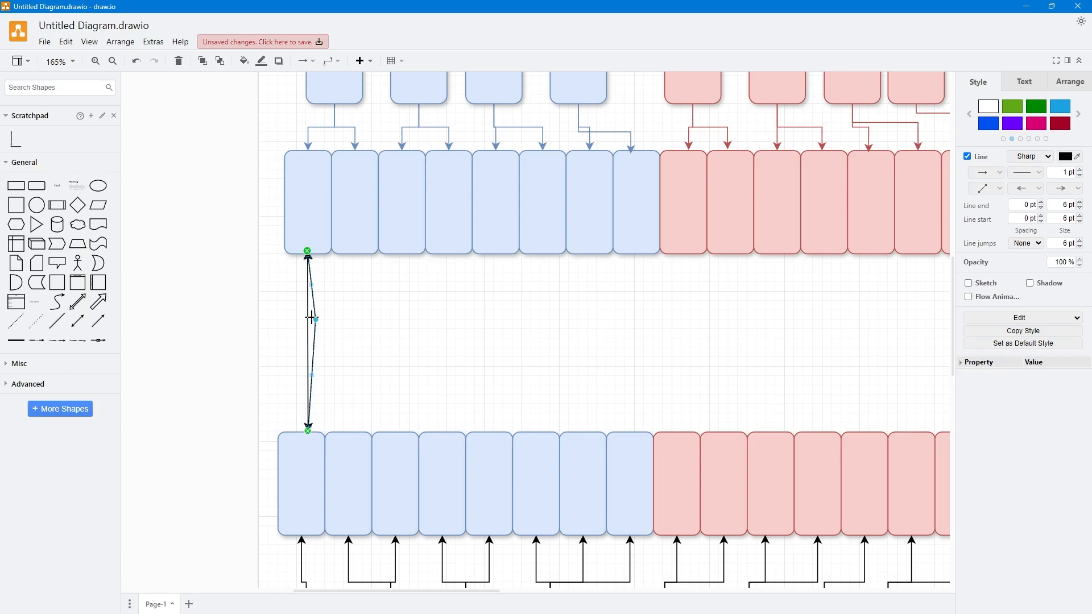
left_click(336, 332)
left_click(316, 325)
key("Delete")
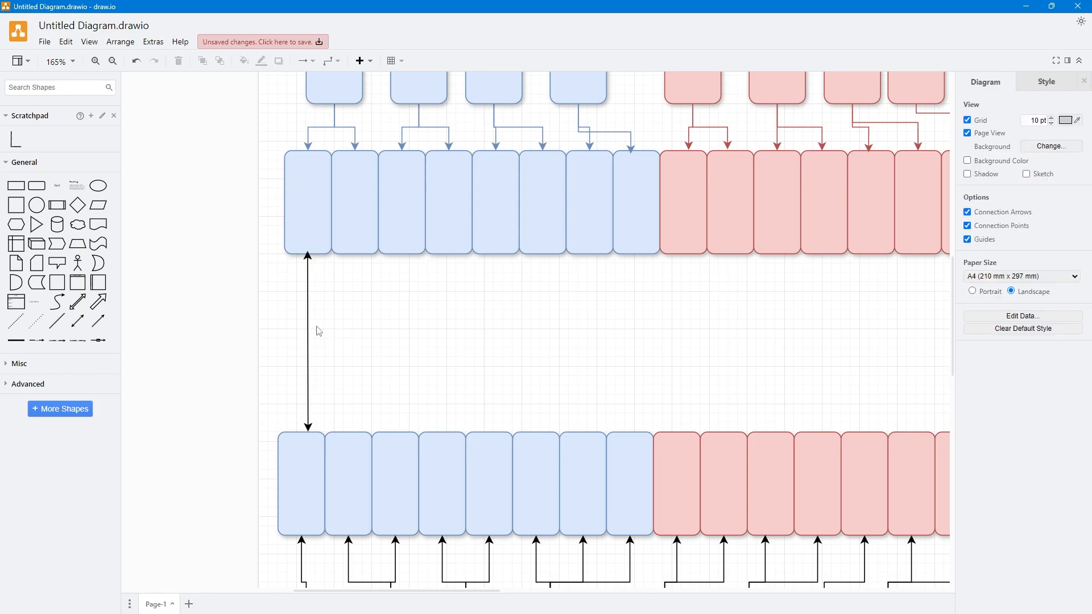
Step: Duplicate the vertical double-headed connector between the other seven narrow blue box pairs and the first red pair
left_click(307, 324)
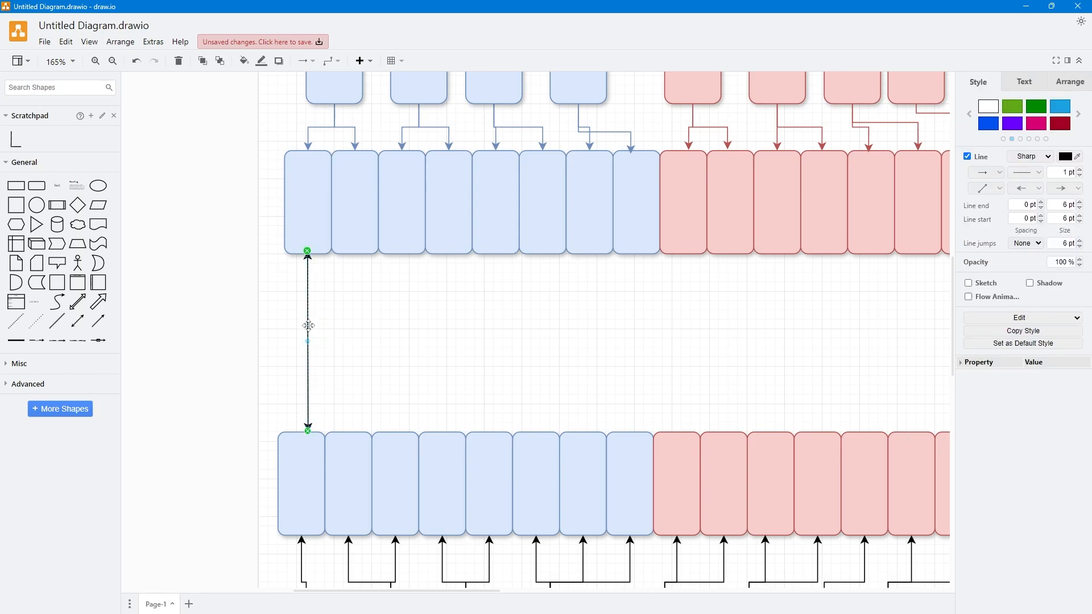
left_click_drag(309, 325, 599, 281)
scroll(631, 296, "down", 1, "ctrl")
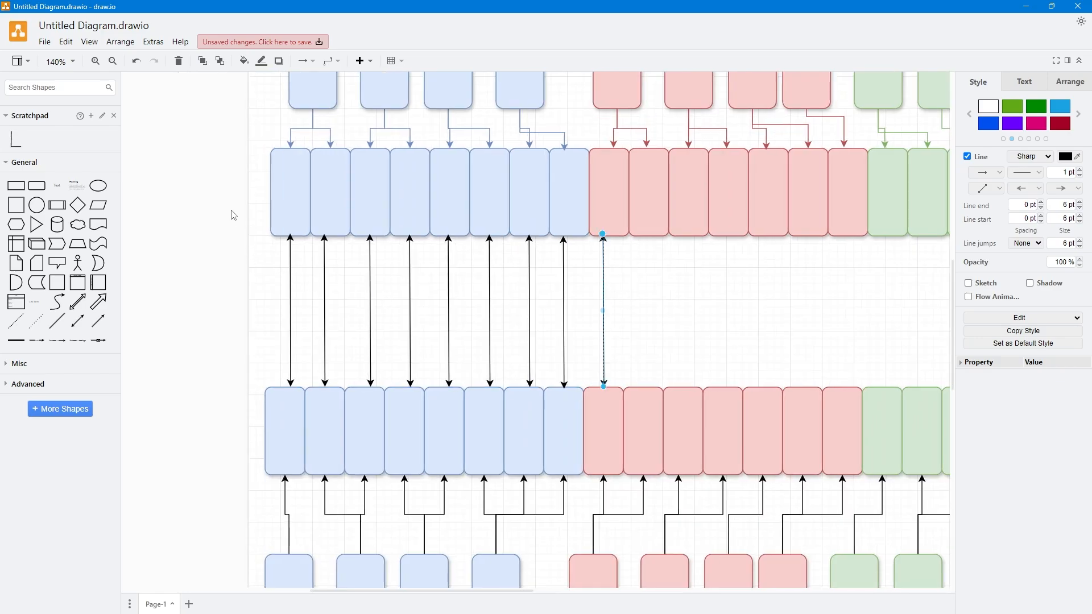
Step: Select the nine double-headed connectors and duplicate the set across the remaining red, light green, purple and dark green box pairs
left_click_drag(234, 215, 633, 411)
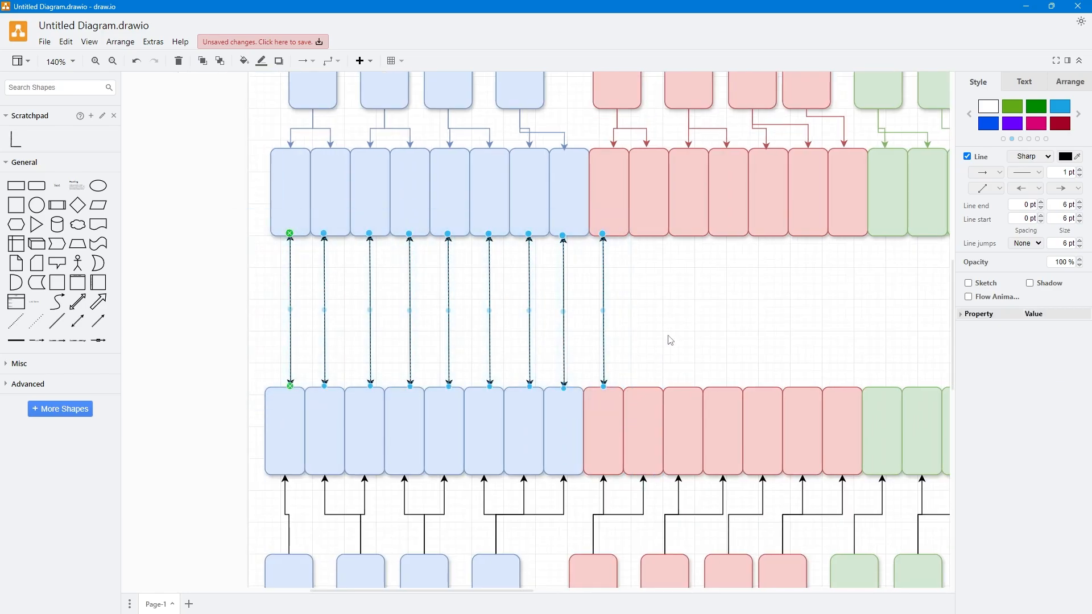
left_click_drag(659, 337, 489, 375)
left_click_drag(432, 334, 609, 324)
key("ctrl+z")
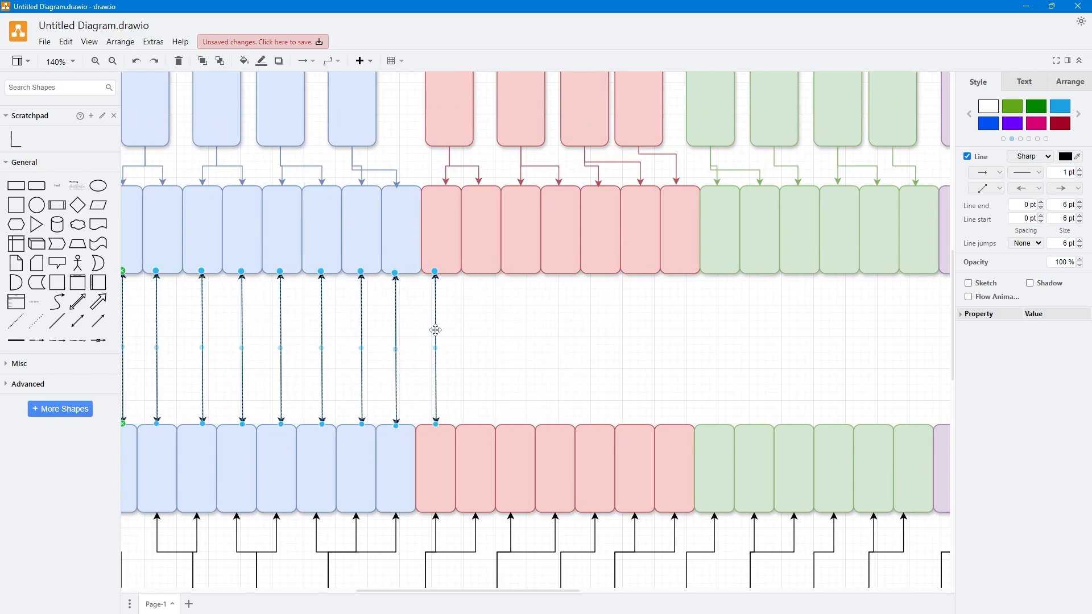
left_click_drag(435, 330, 530, 341)
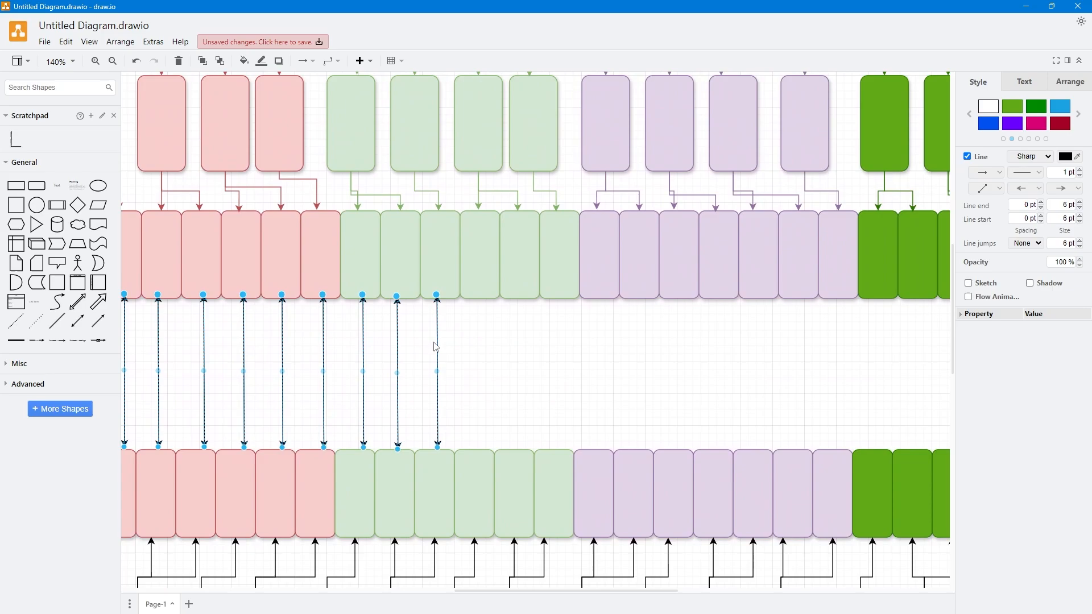
left_click_drag(436, 347, 921, 336)
Step: Delete the two surplus double-headed connectors beyond the last dark green boxes
left_click(879, 305)
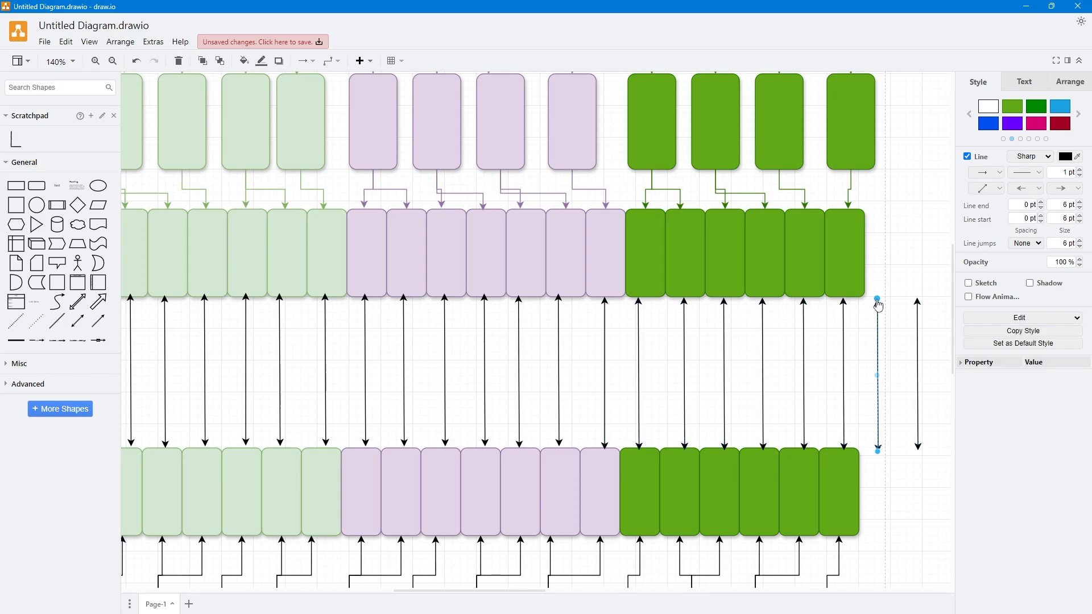
left_click(918, 309)
key("Delete")
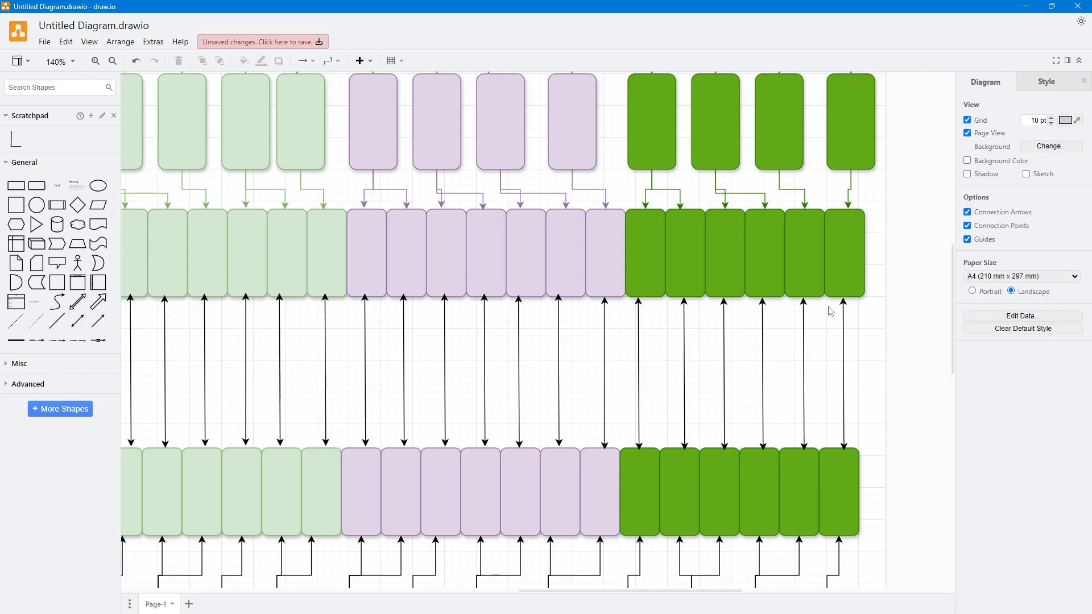
Step: Review the whole diagram, check the countdown timer in the browser and return to draw.io
scroll(821, 311, "down", 6)
scroll(704, 324, "up", 1)
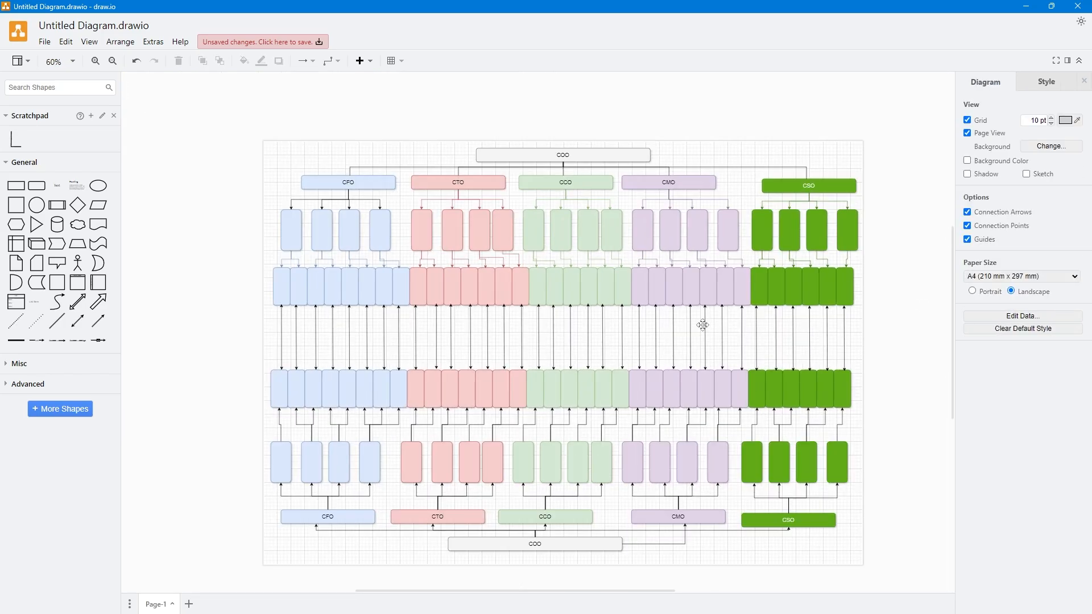
scroll(700, 329, "up", 2)
key("alt+Tab")
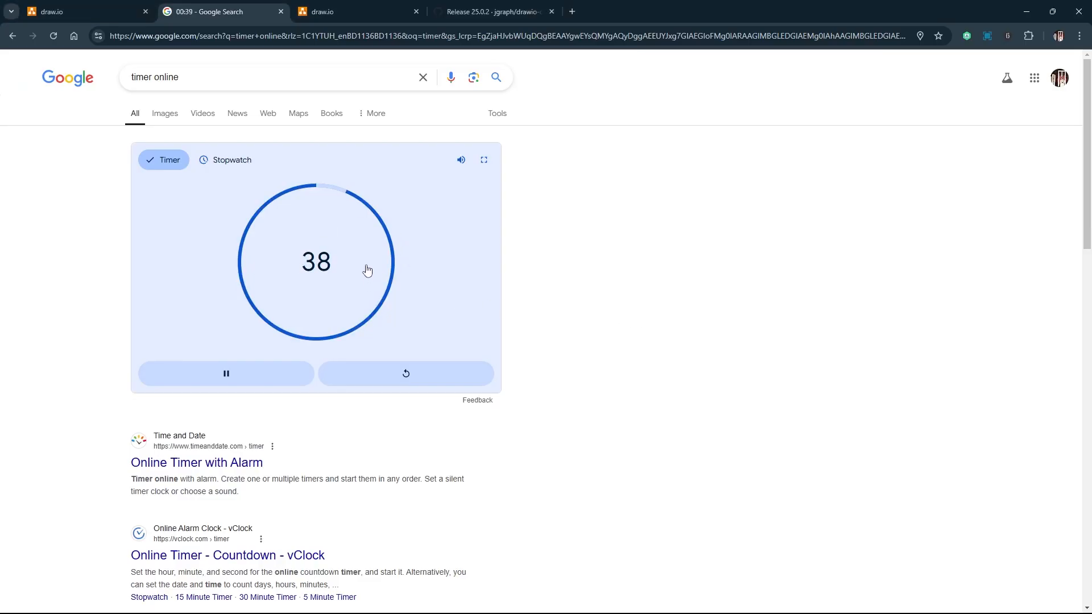
key("alt+Tab")
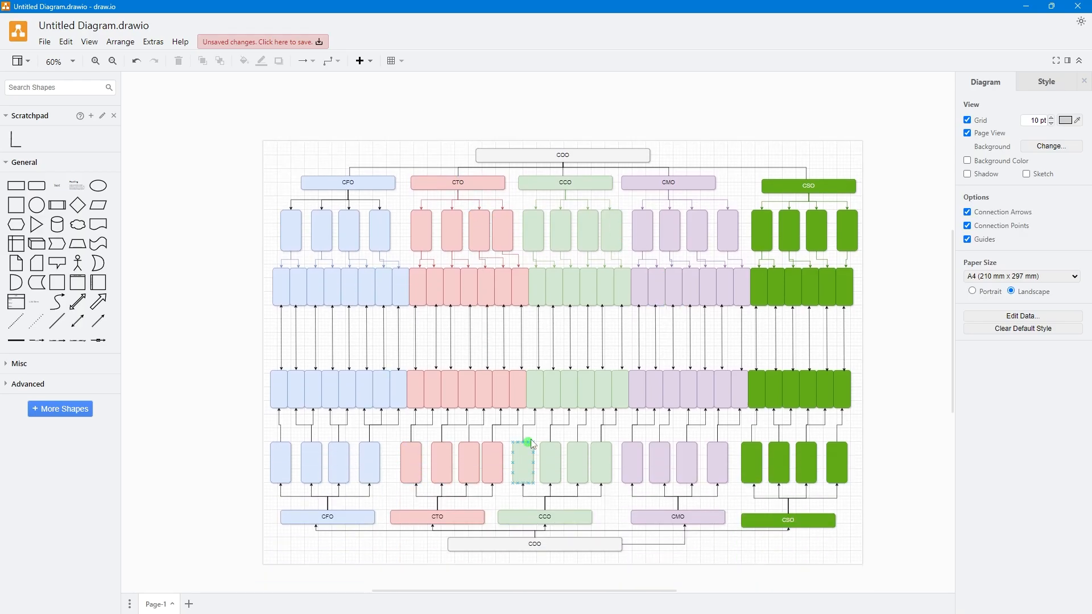
Step: Export the diagram as a PDF in Page View at 100% zoom, saving it as Good Name.pdf in the Draw folder
left_click(43, 43)
mouse_move(80, 200)
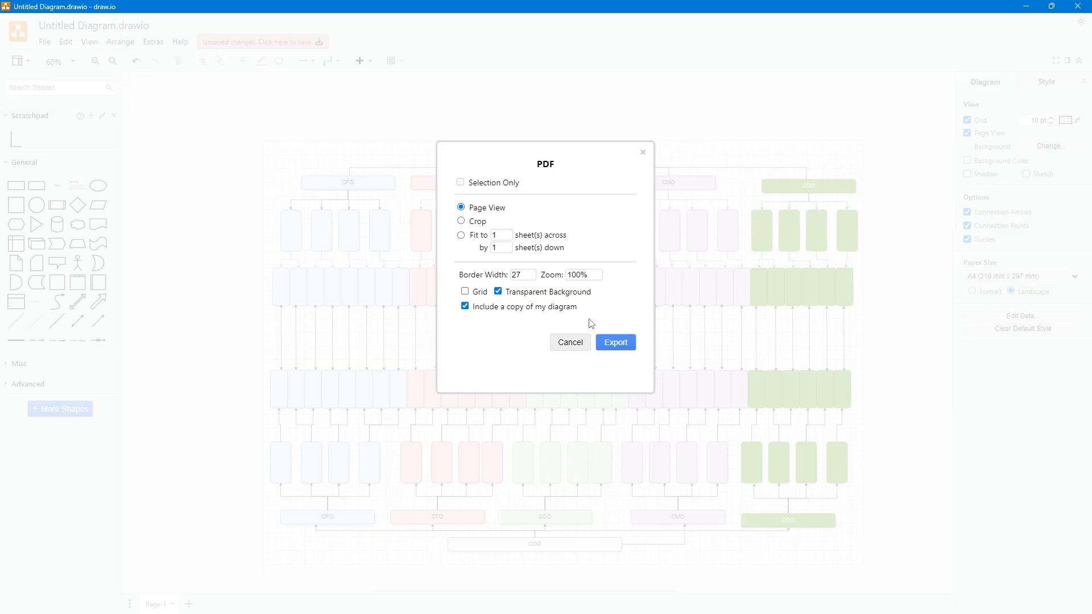
left_click(611, 343)
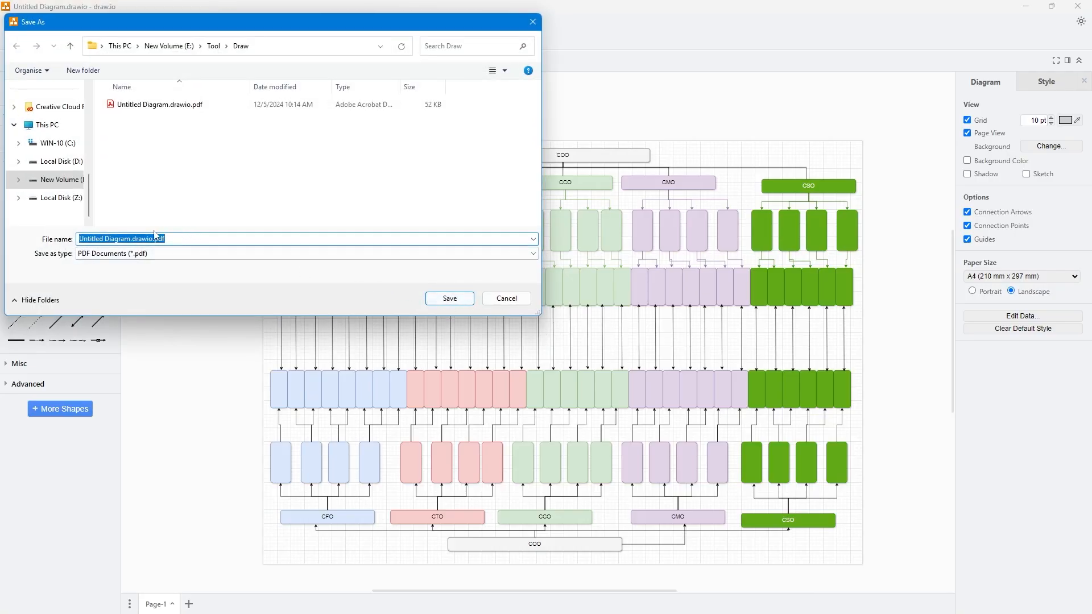
type("Gi")
left_click(450, 298)
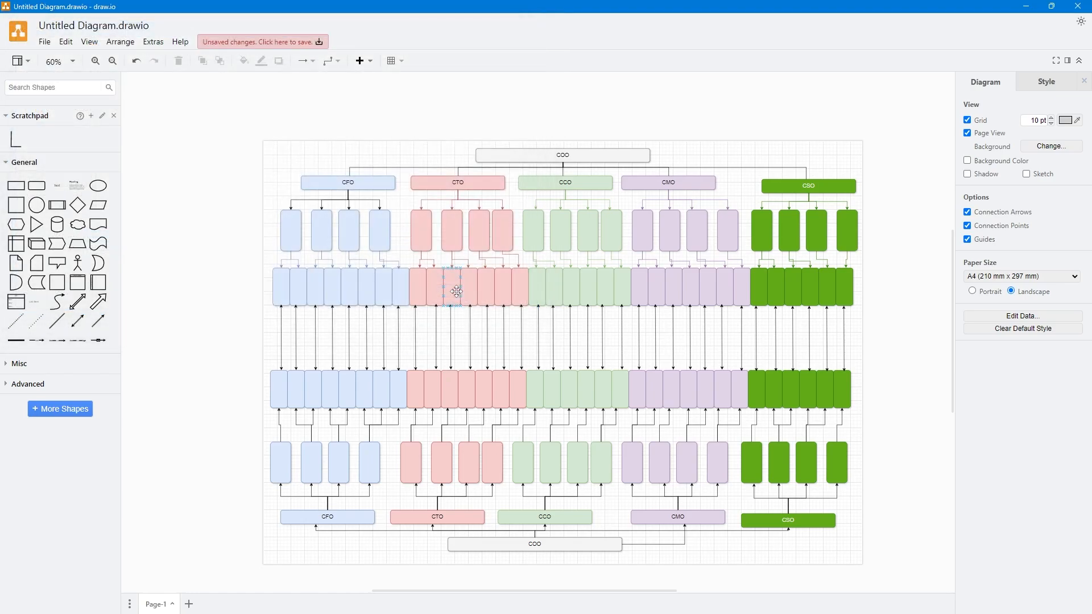
Step: Switch to File Explorer and open Good Name.pdf from the E:\Tool\Draw folder
left_click(521, 600)
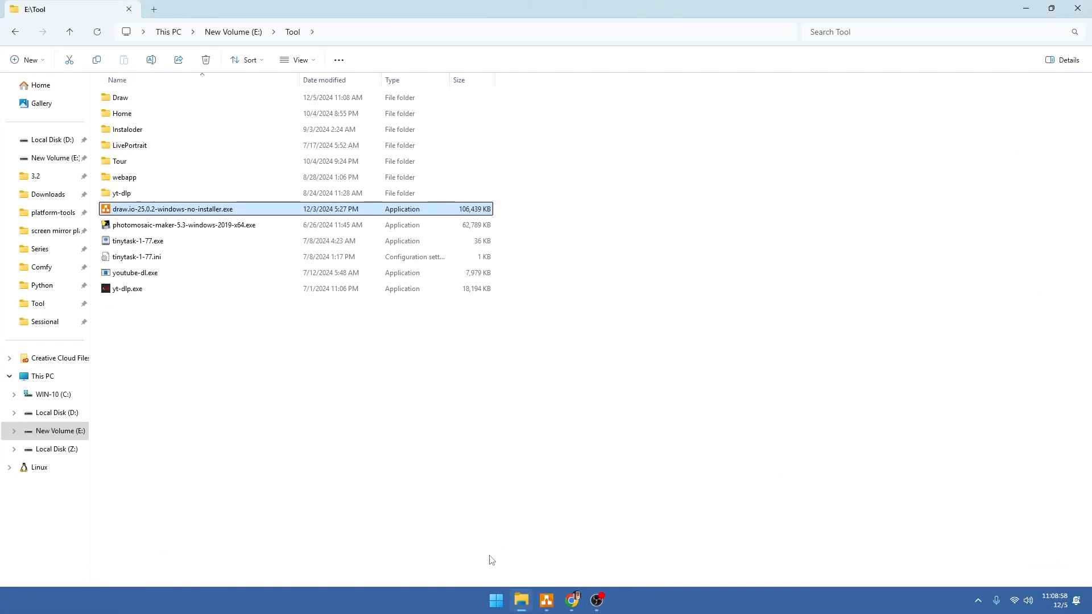
double_click(116, 98)
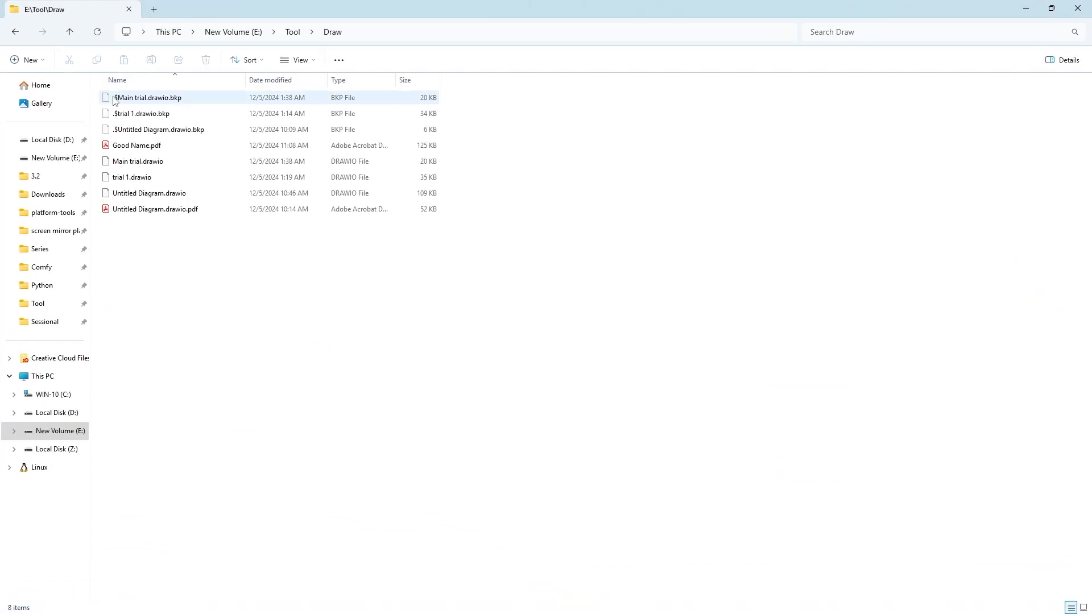
double_click(140, 146)
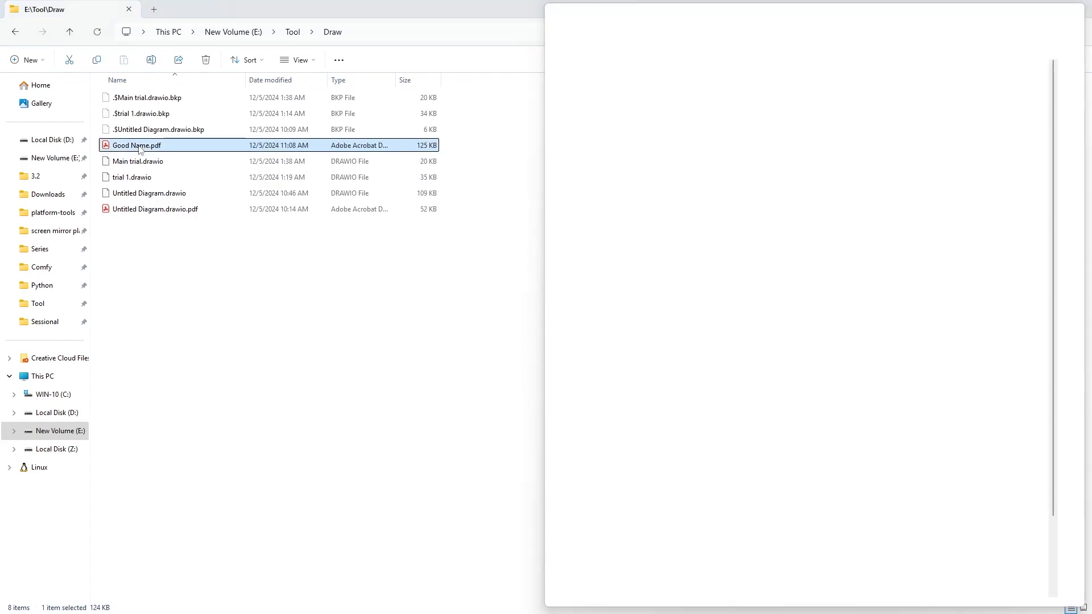
left_click(1045, 10)
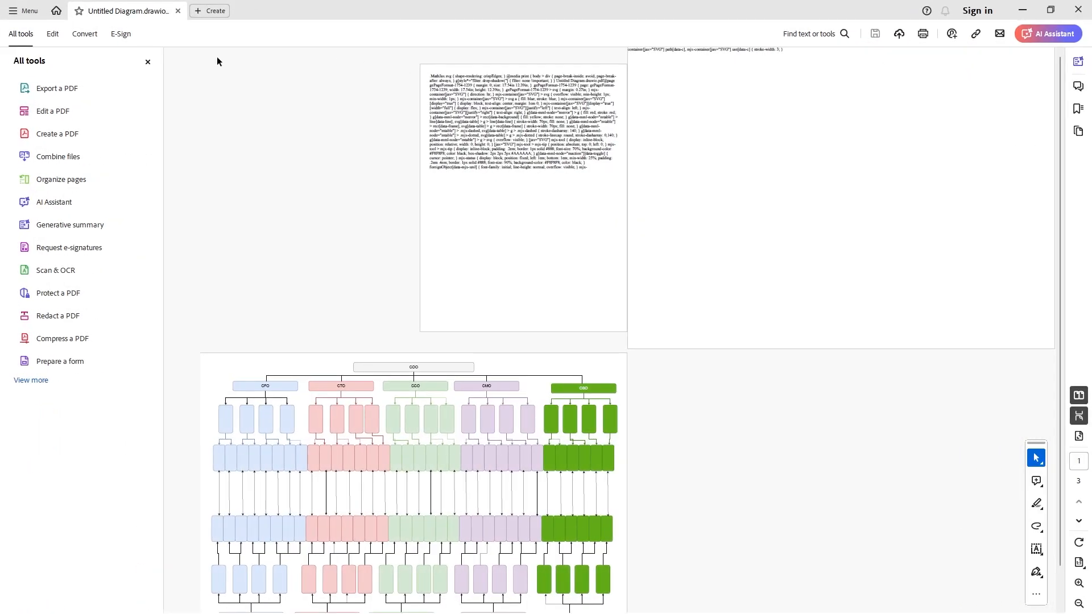
Step: Examine the exported organizational chart on the PDF's pages and return to draw.io
left_click(147, 61)
scroll(454, 282, "down", 3)
scroll(479, 323, "up", 3)
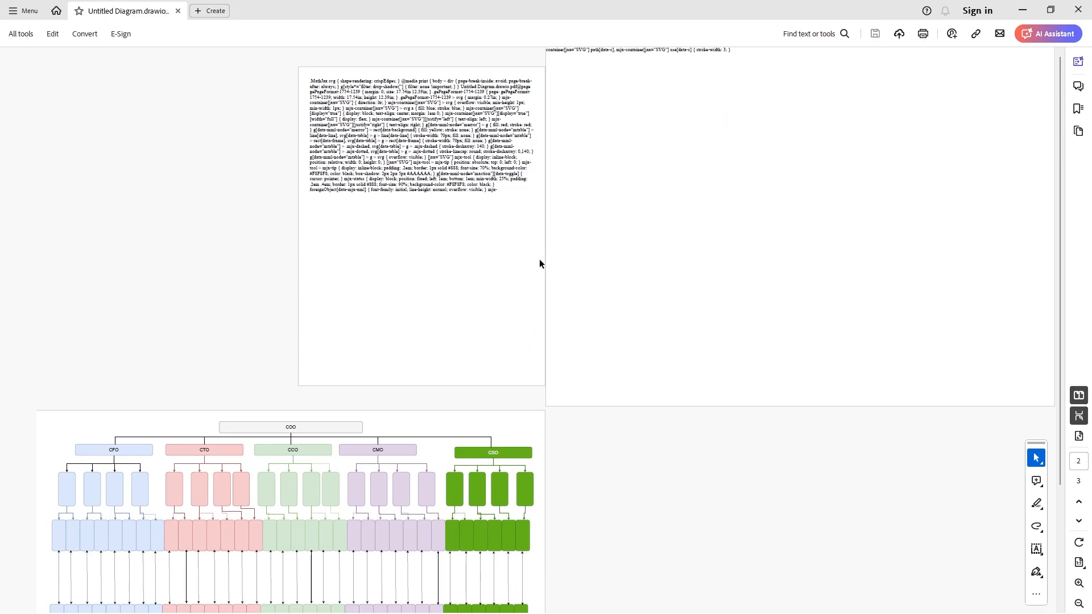
scroll(715, 264, "down", 3)
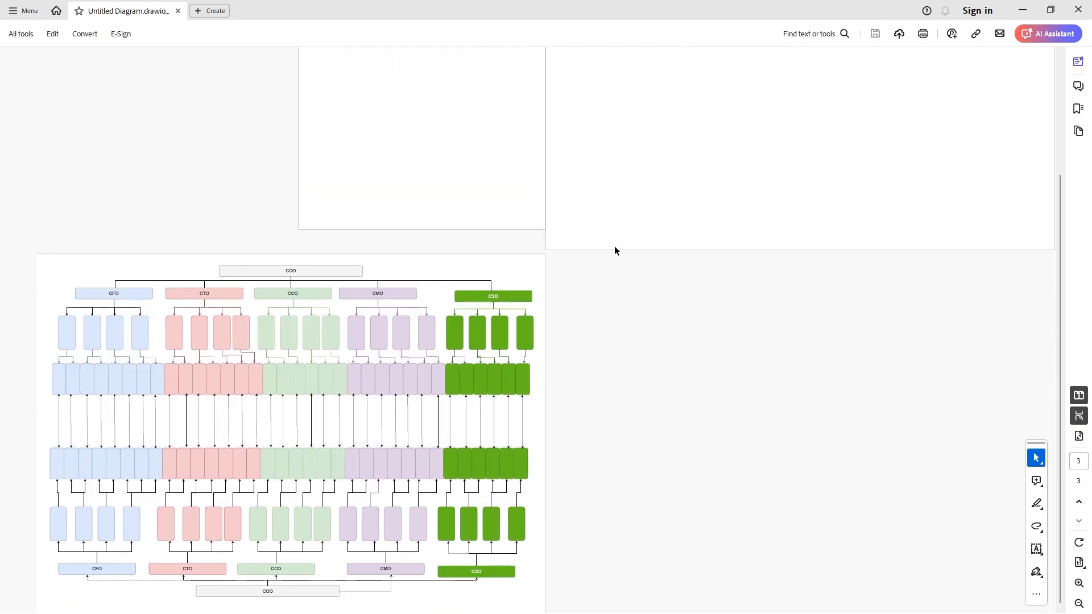
scroll(325, 319, "up", 3)
scroll(335, 355, "down", 4)
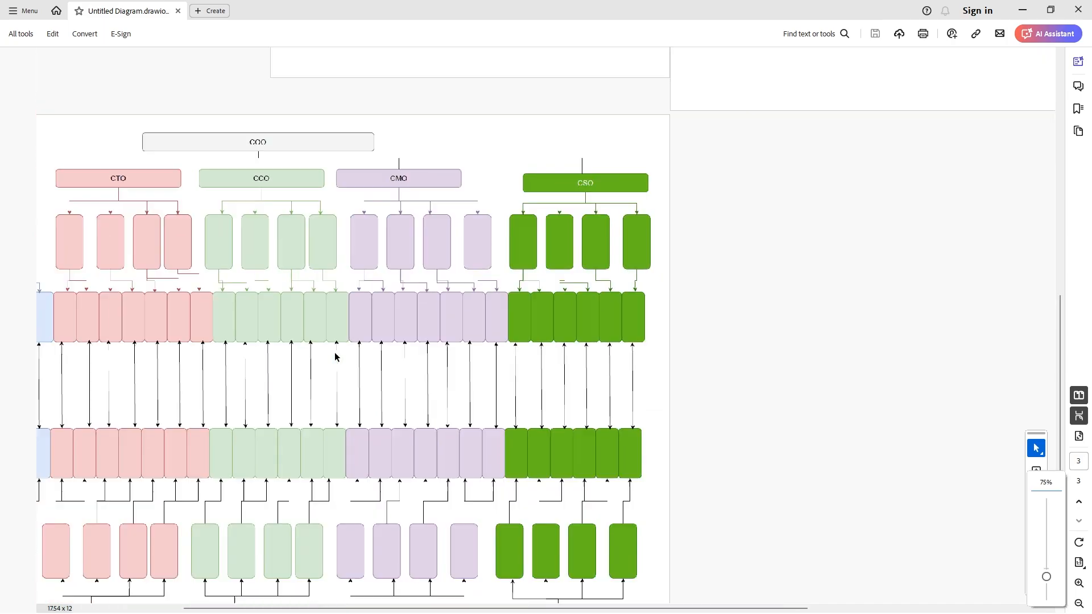
key("alt+Tab")
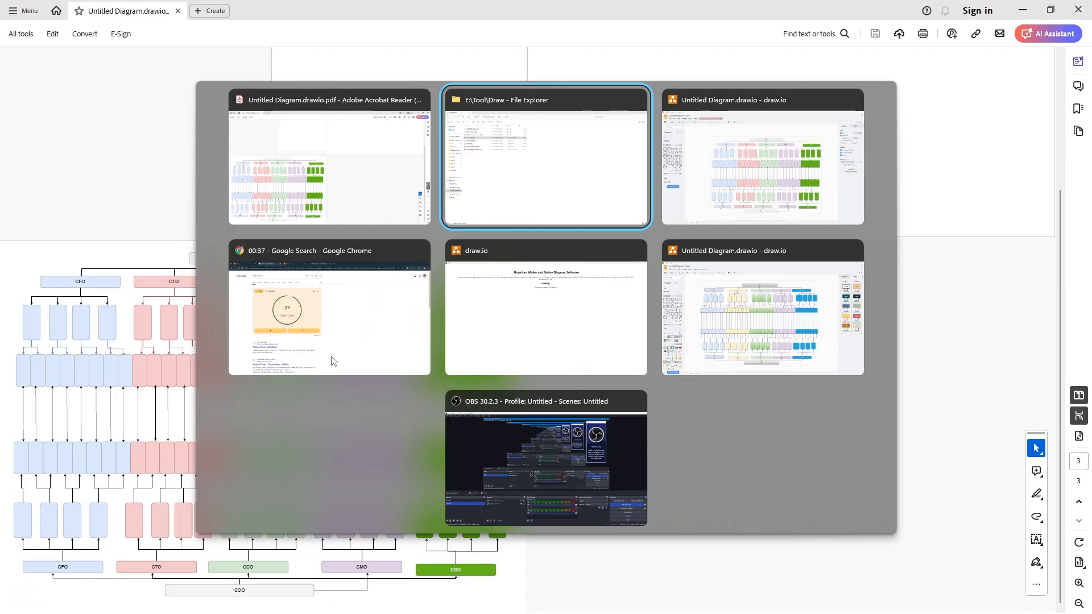
left_click(344, 222)
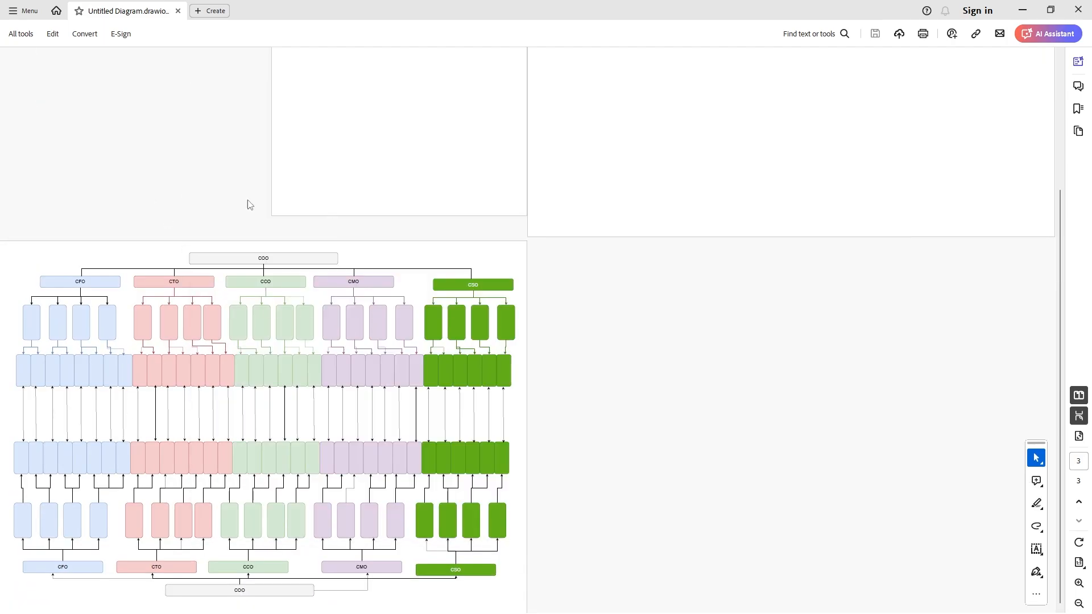
key("alt+Tab")
key("alt+Tab")
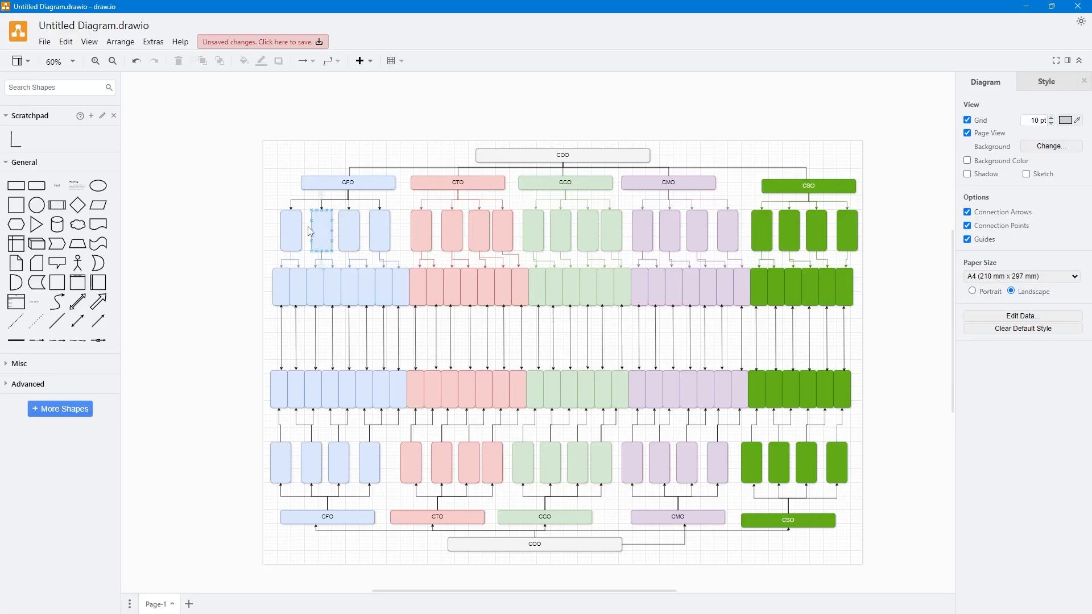
Step: Label the four upper boxes under CFO "sdff", "fdf", "dfd" and "dfdf", and the first box under CTO "dfd"
left_click(293, 225)
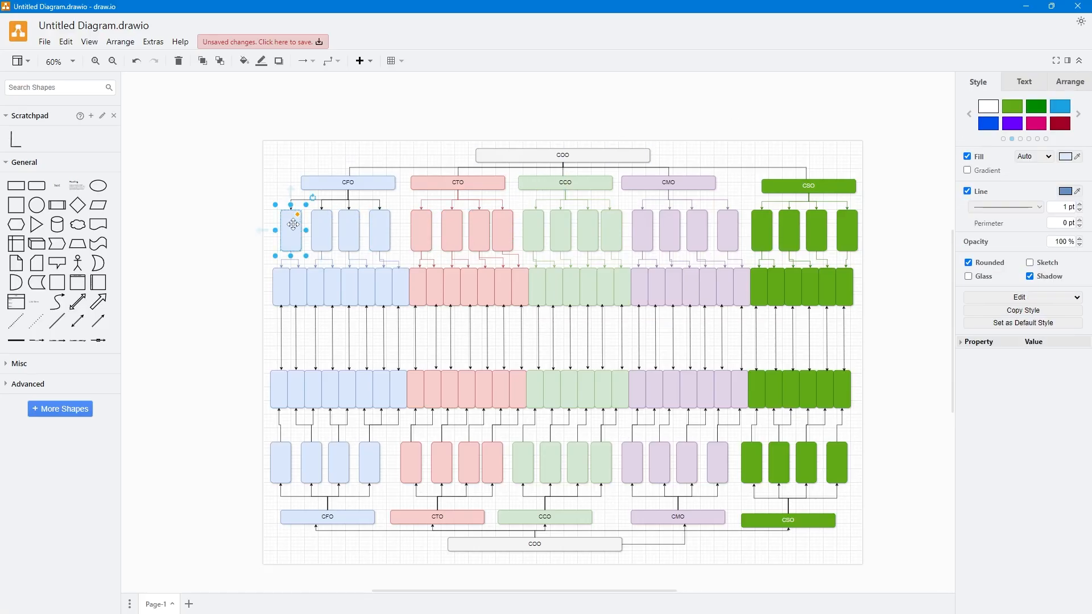
double_click(294, 224)
left_click(322, 230)
type("fdf")
left_click(353, 232)
type("dfd")
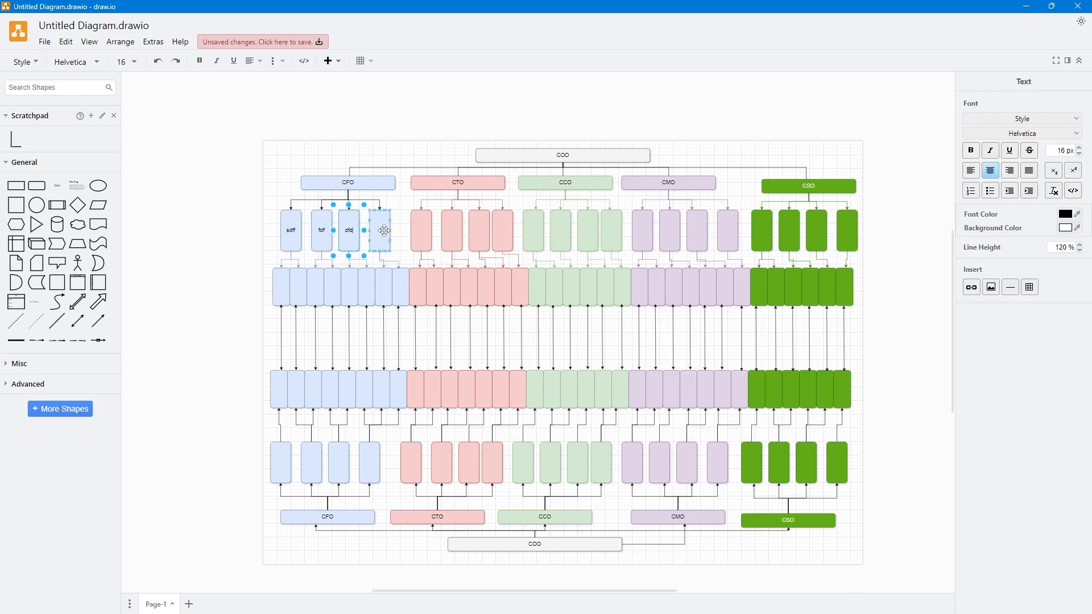
left_click(380, 230)
type("dfdf")
left_click(421, 230)
type("df")
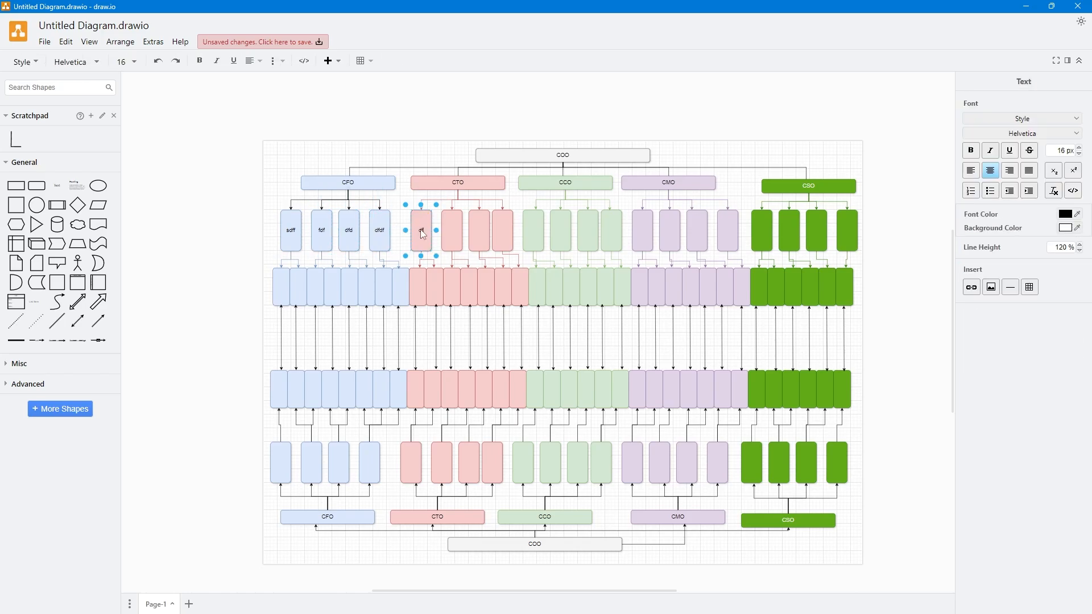
type("d")
Step: Format the label of the third upper box under CFO as bold Verdana at 20 px
double_click(351, 232)
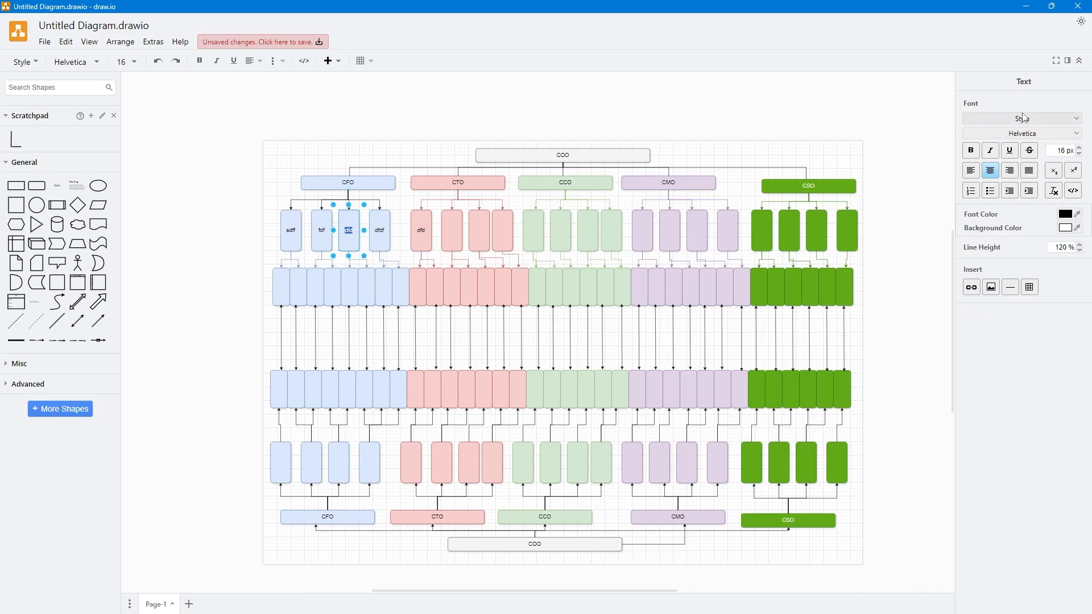
left_click(1038, 136)
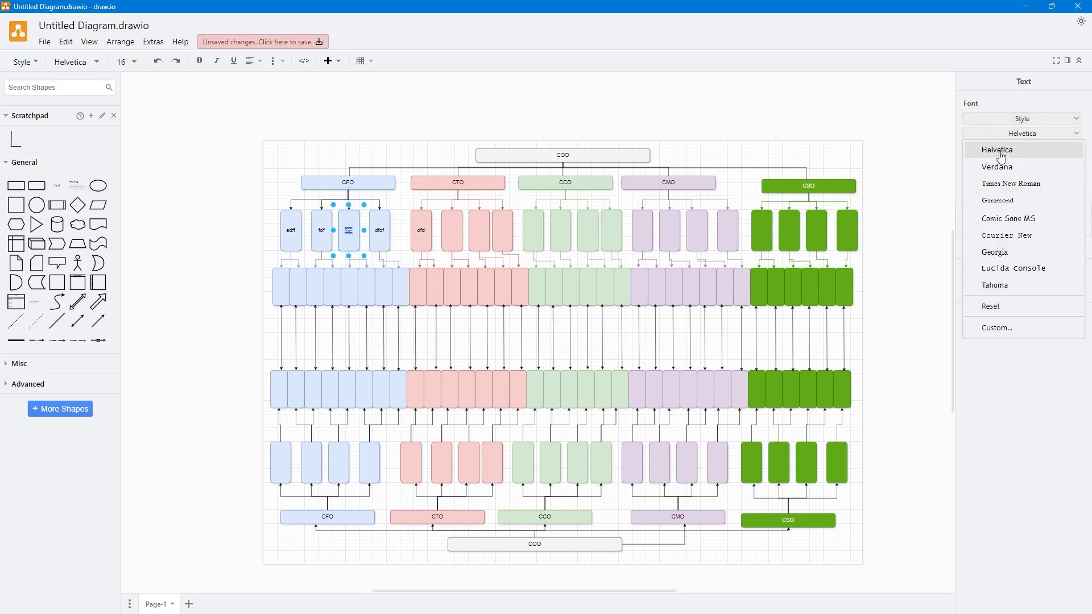
left_click(1038, 172)
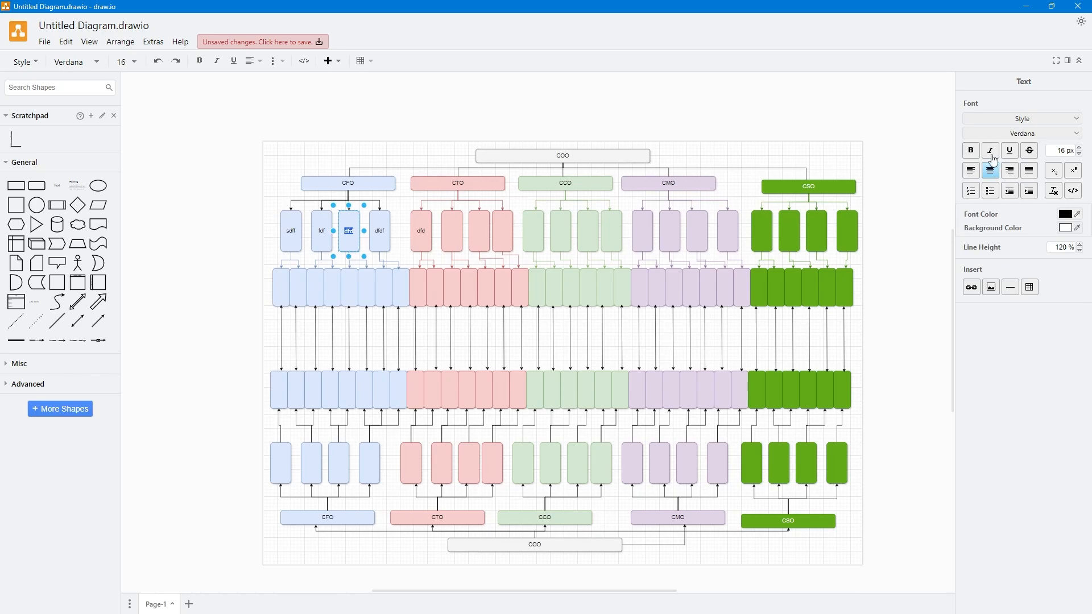
left_click(972, 152)
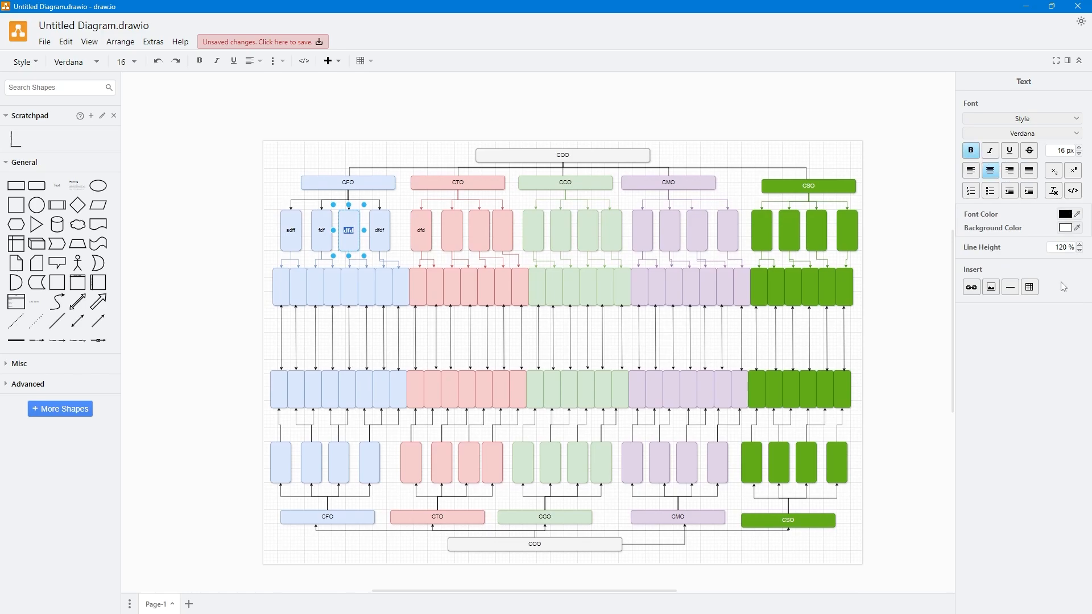
left_click(1060, 153)
type("20")
key("Return")
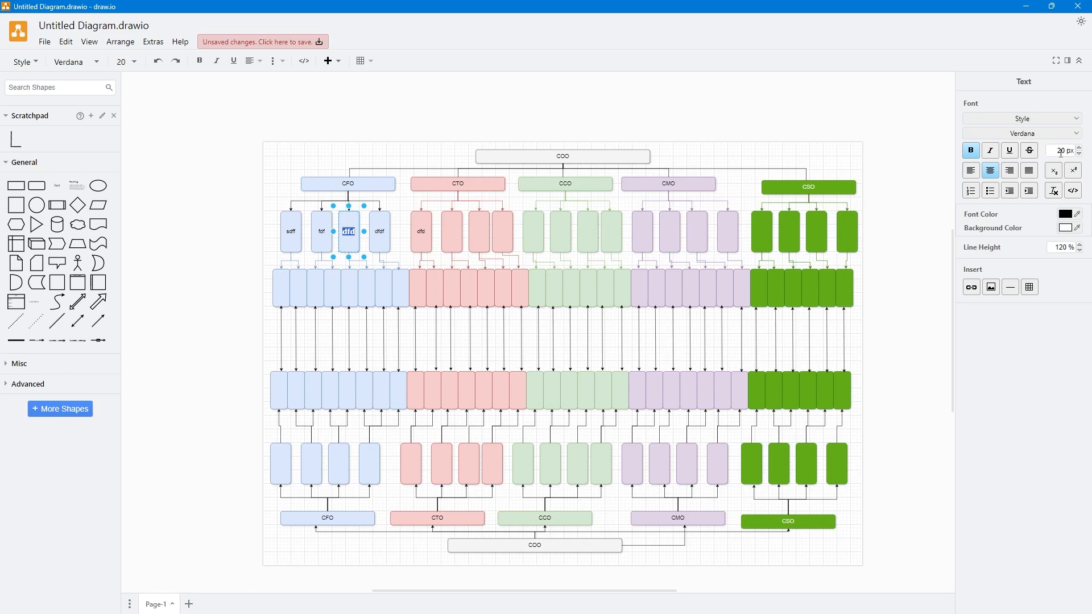
left_click(774, 158)
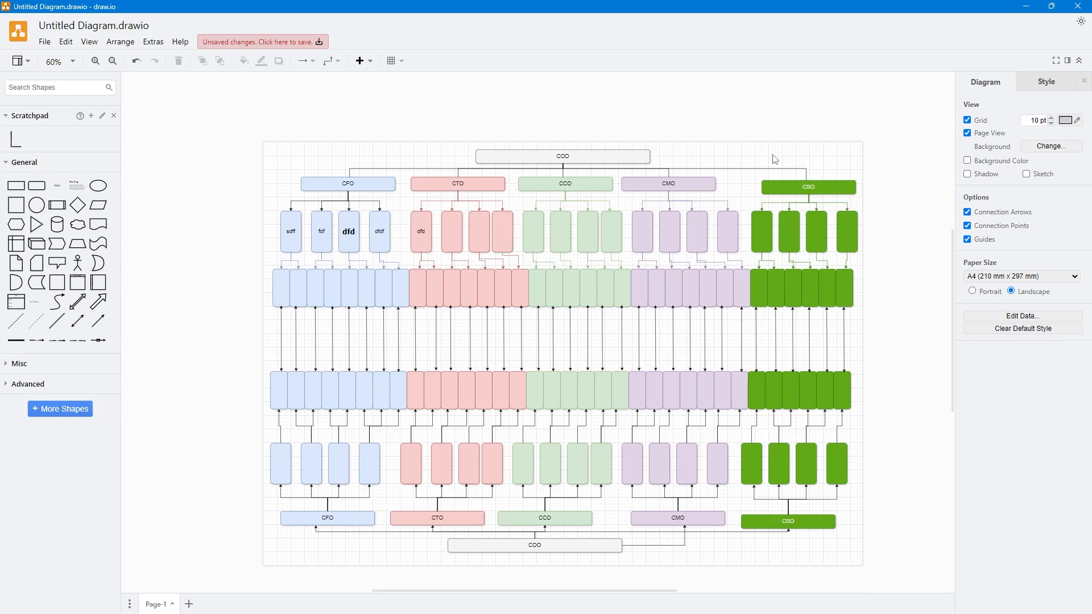
Step: Save the diagram as Untitled Diagram.drawio in the Draw folder, replacing the existing file
left_click(74, 63)
left_click(82, 160)
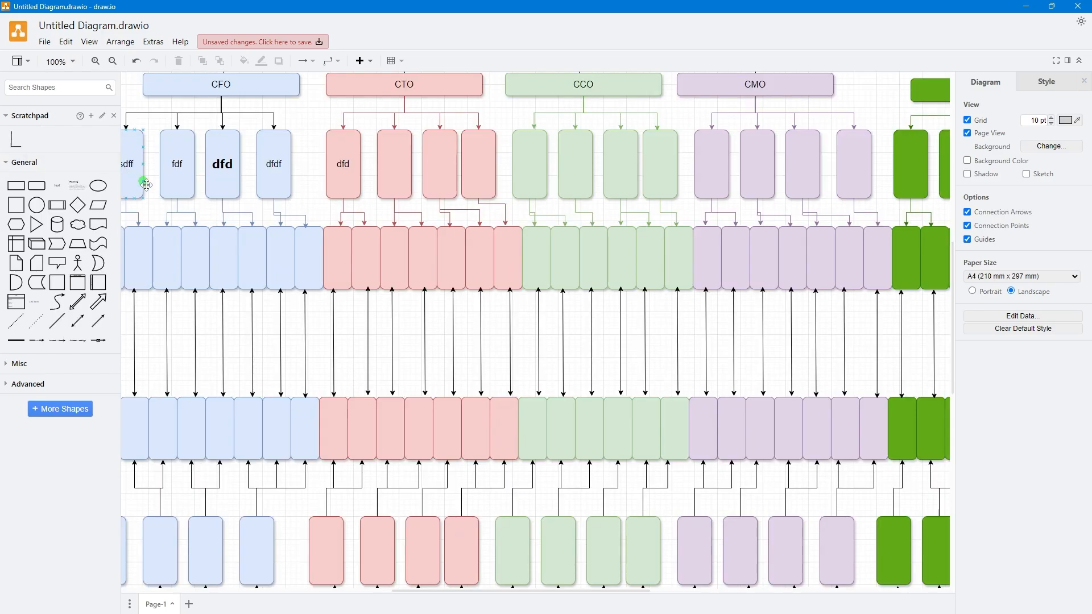
left_click_drag(236, 195, 380, 294)
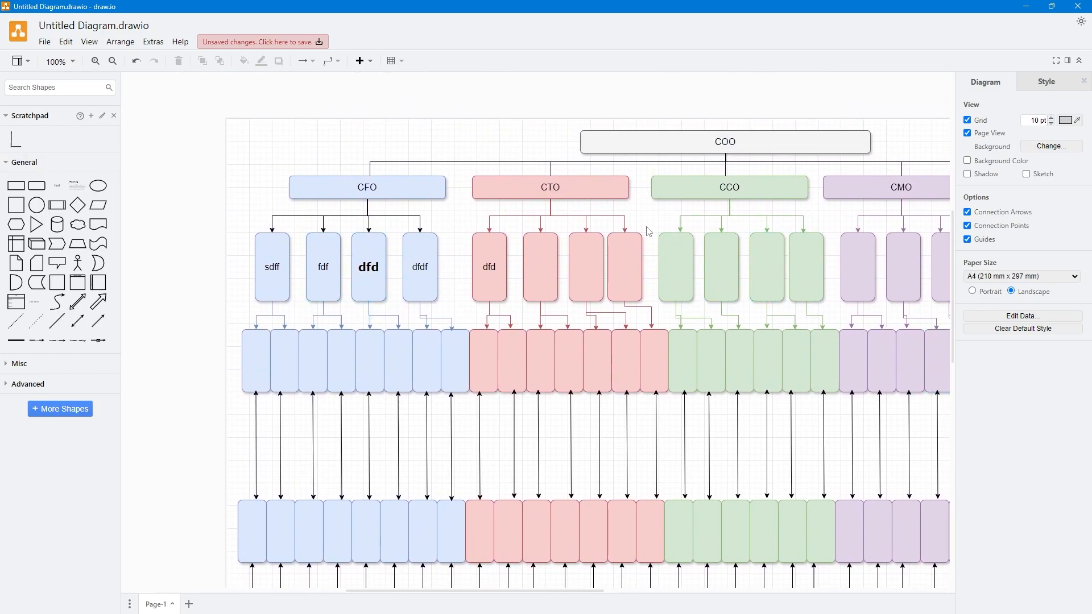
left_click_drag(646, 216, 610, 219)
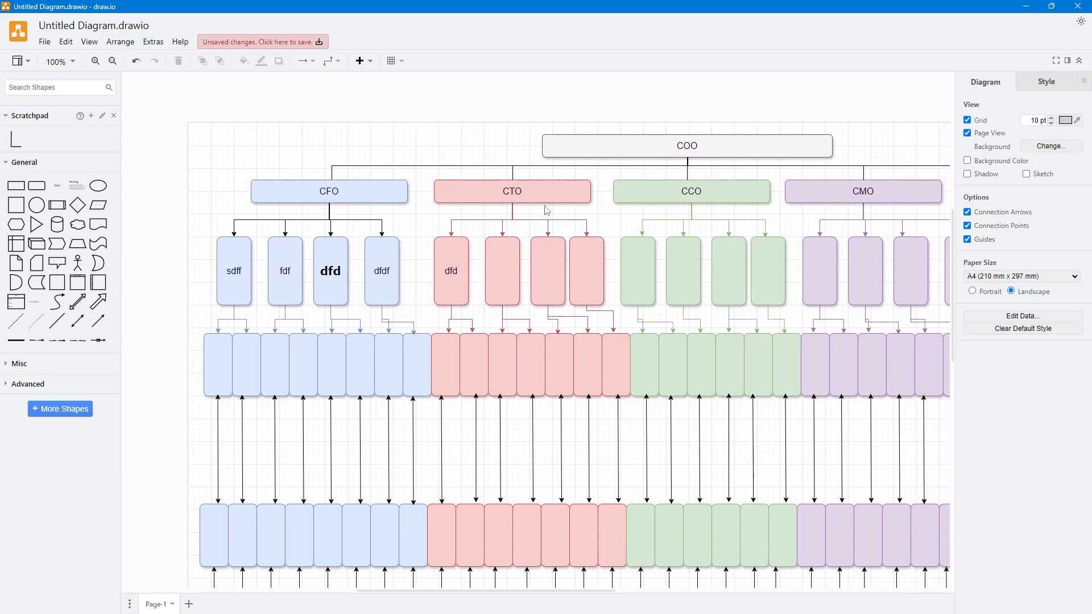
left_click(325, 260)
key("ctrl+s")
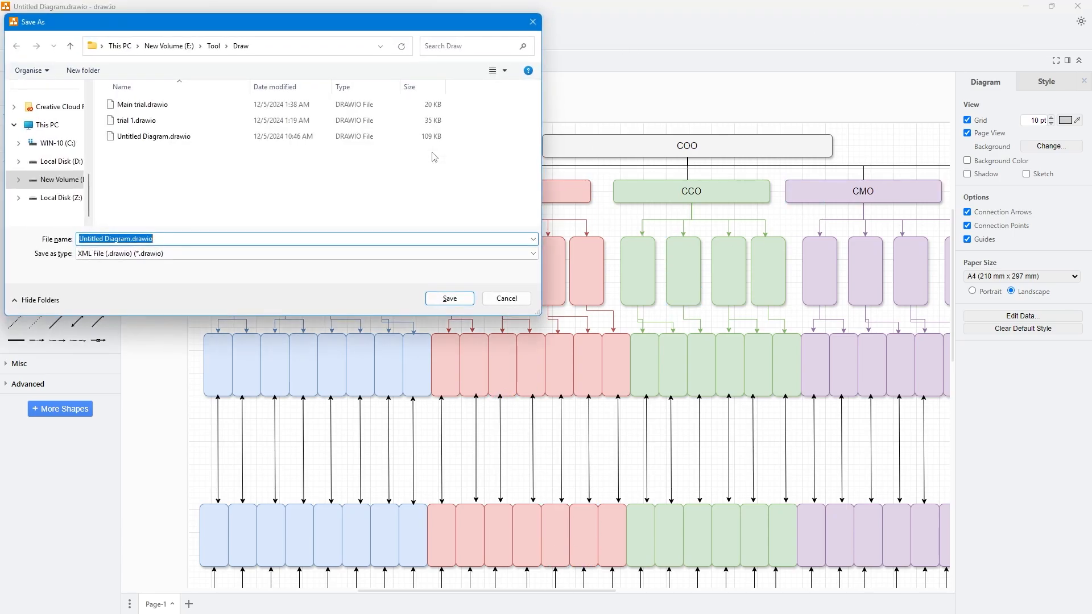
left_click(449, 299)
left_click(575, 313)
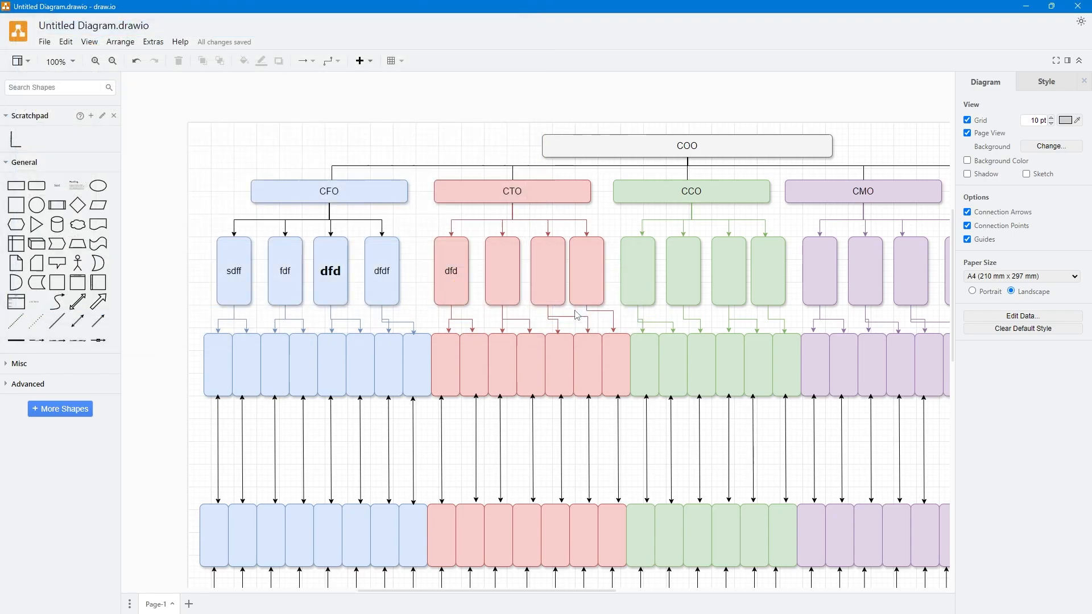